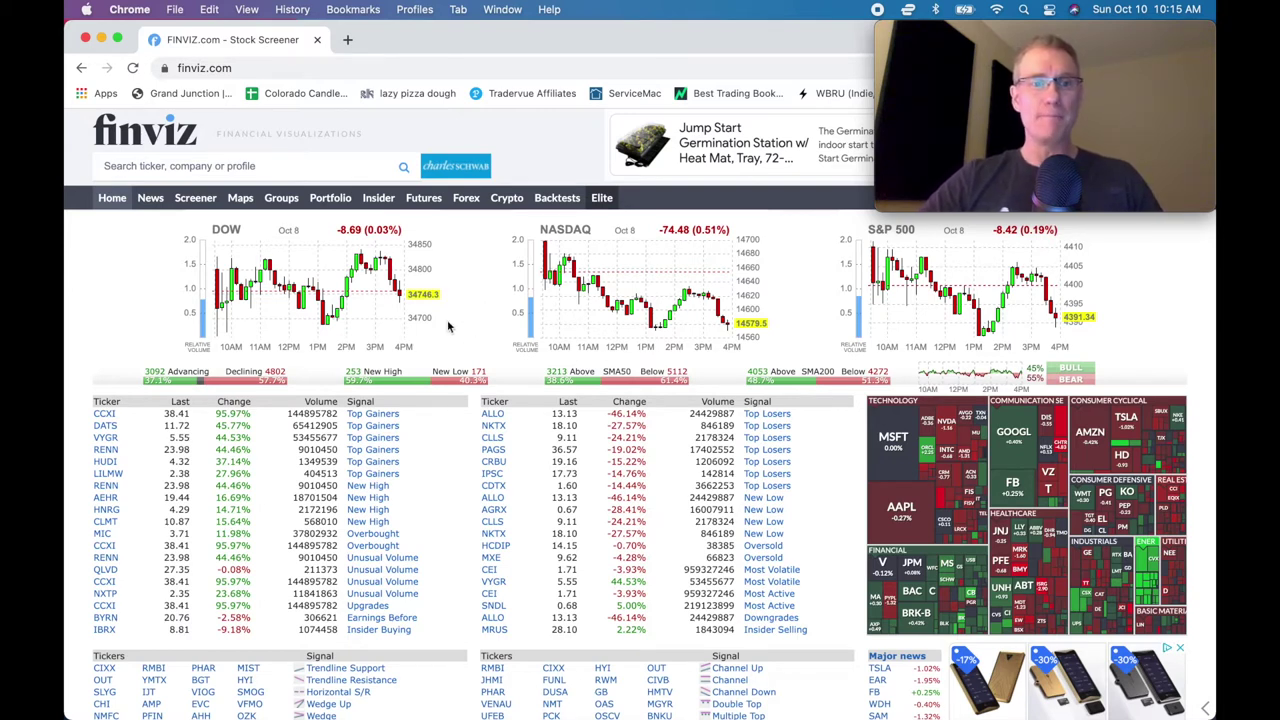
# Step: Open the Finviz Screener, close both pop-up ads, and display the All filters tab
pyautogui.click(196, 204)
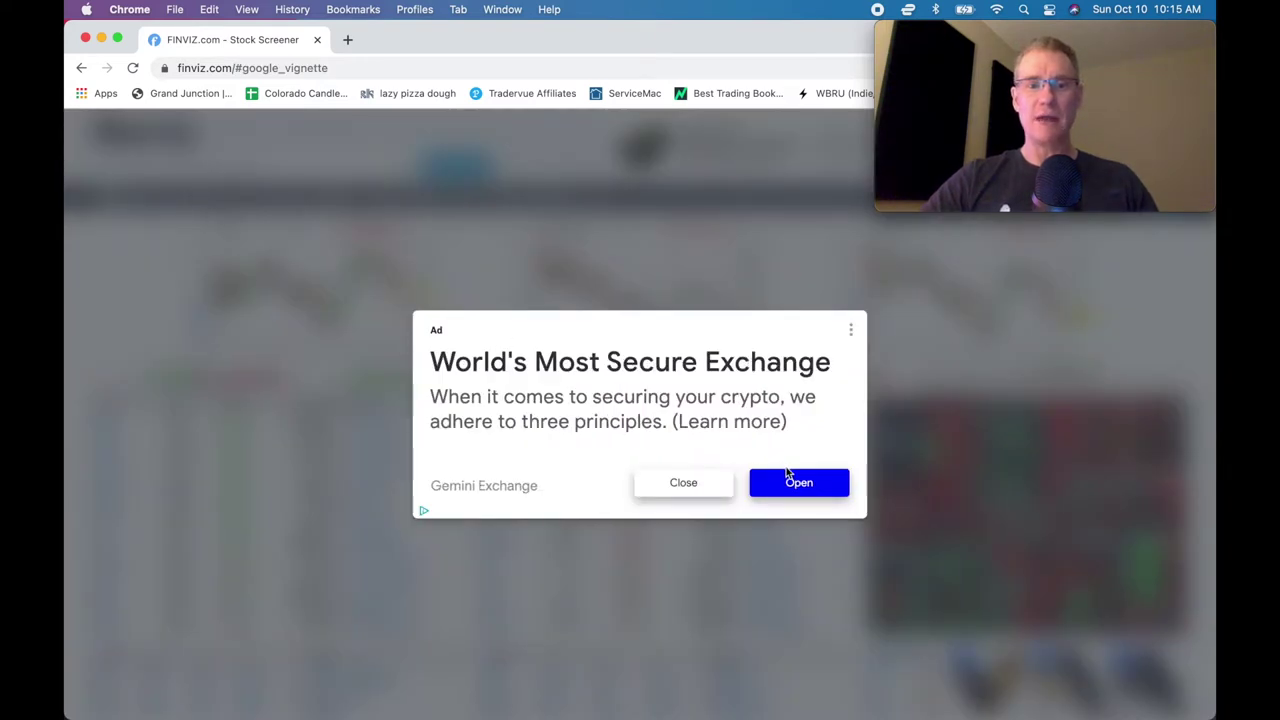
pyautogui.click(685, 485)
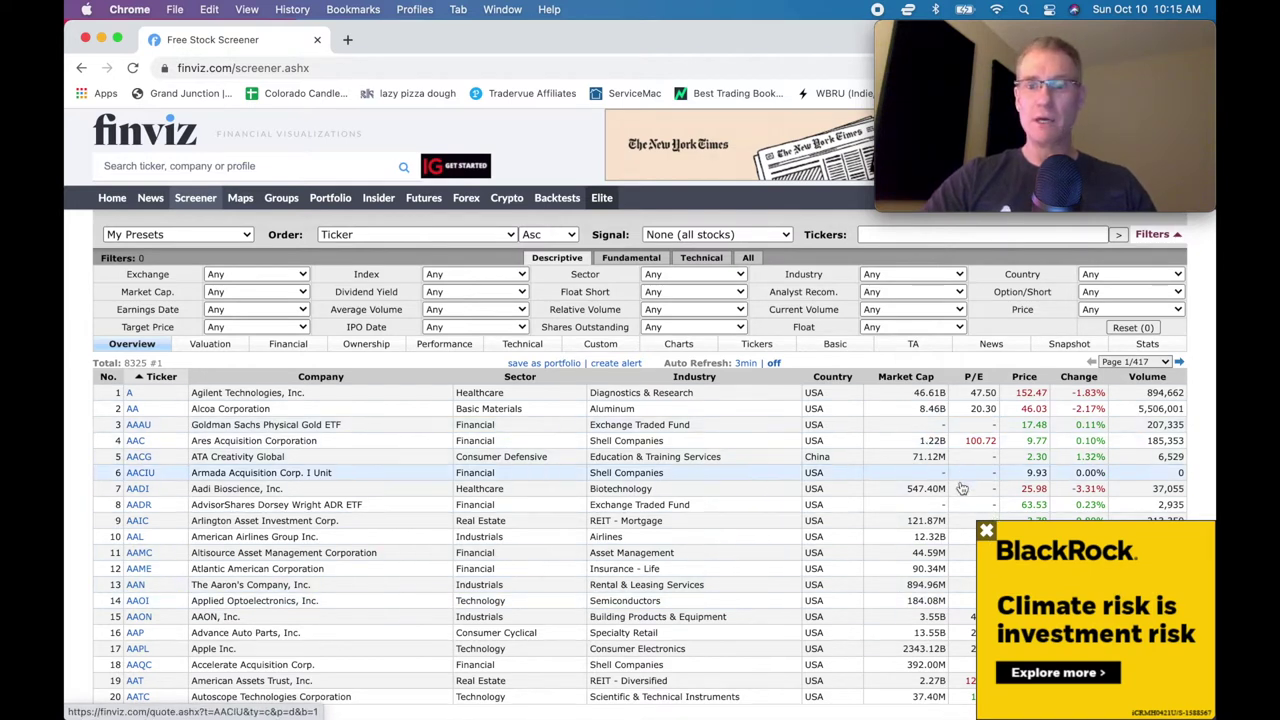
pyautogui.click(986, 530)
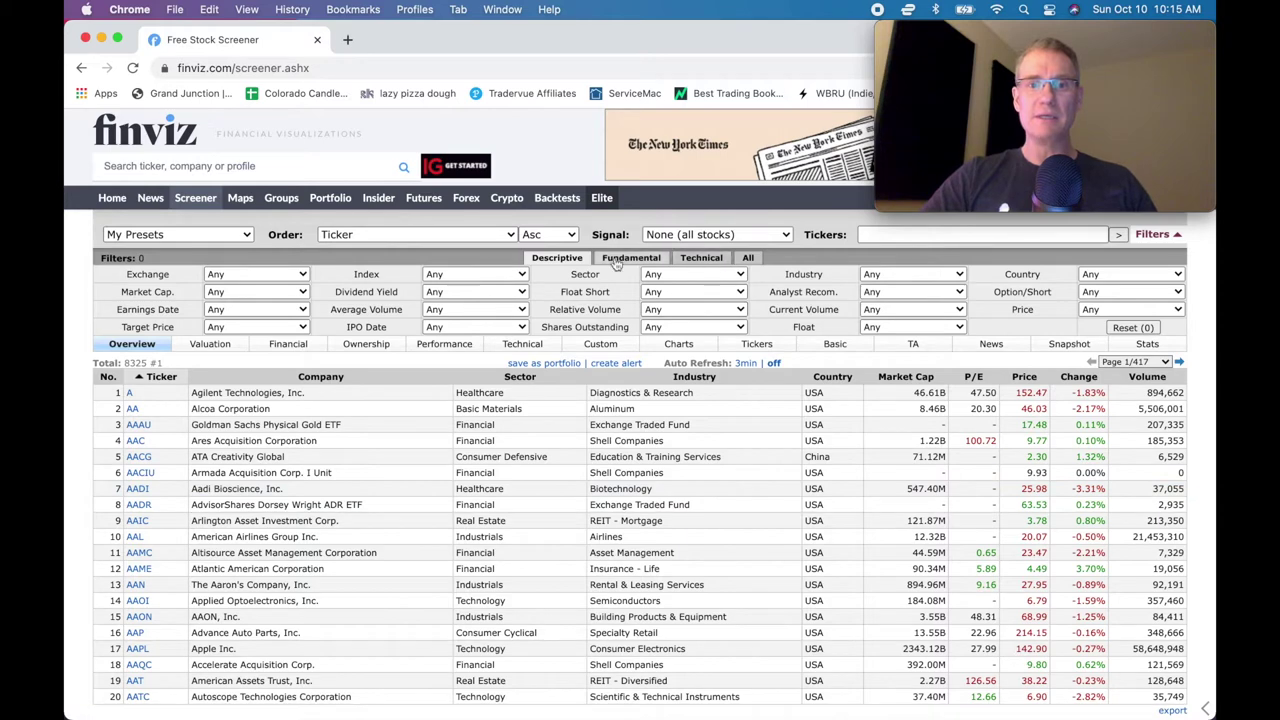
pyautogui.click(749, 259)
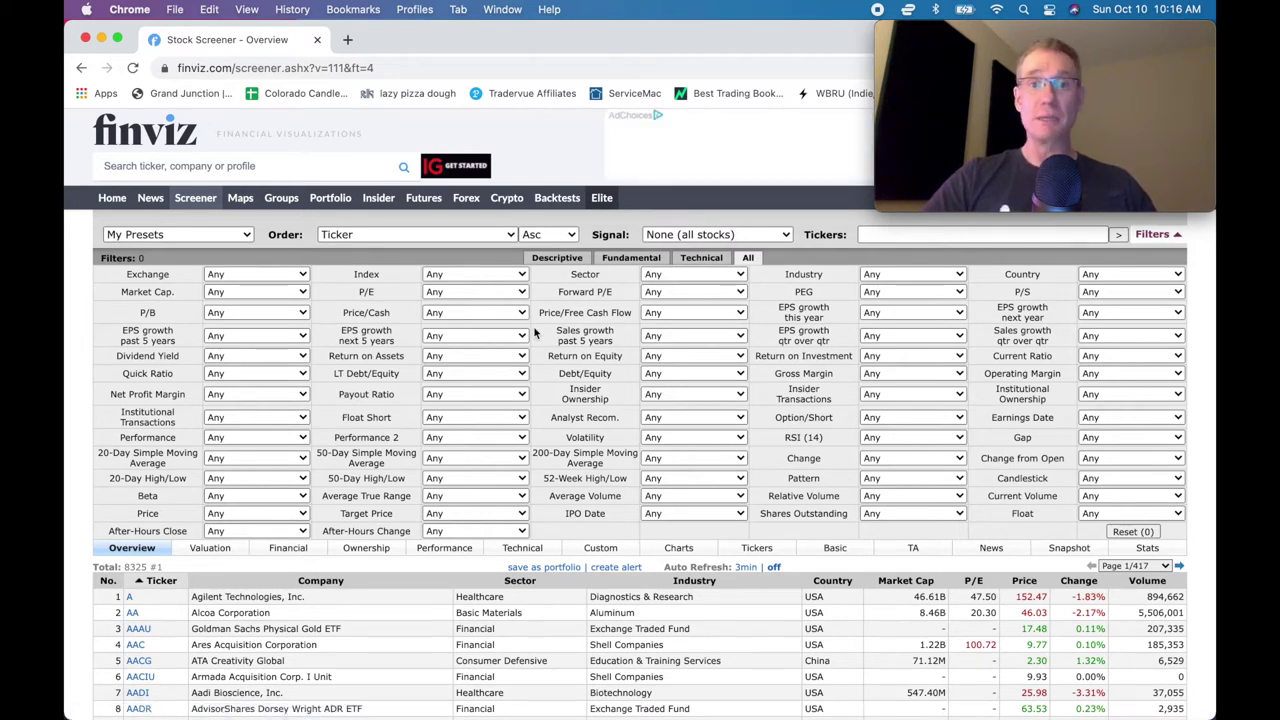
# Step: Set the Market Cap filter to +Mid (over $2bln) and Country to USA
pyautogui.click(298, 293)
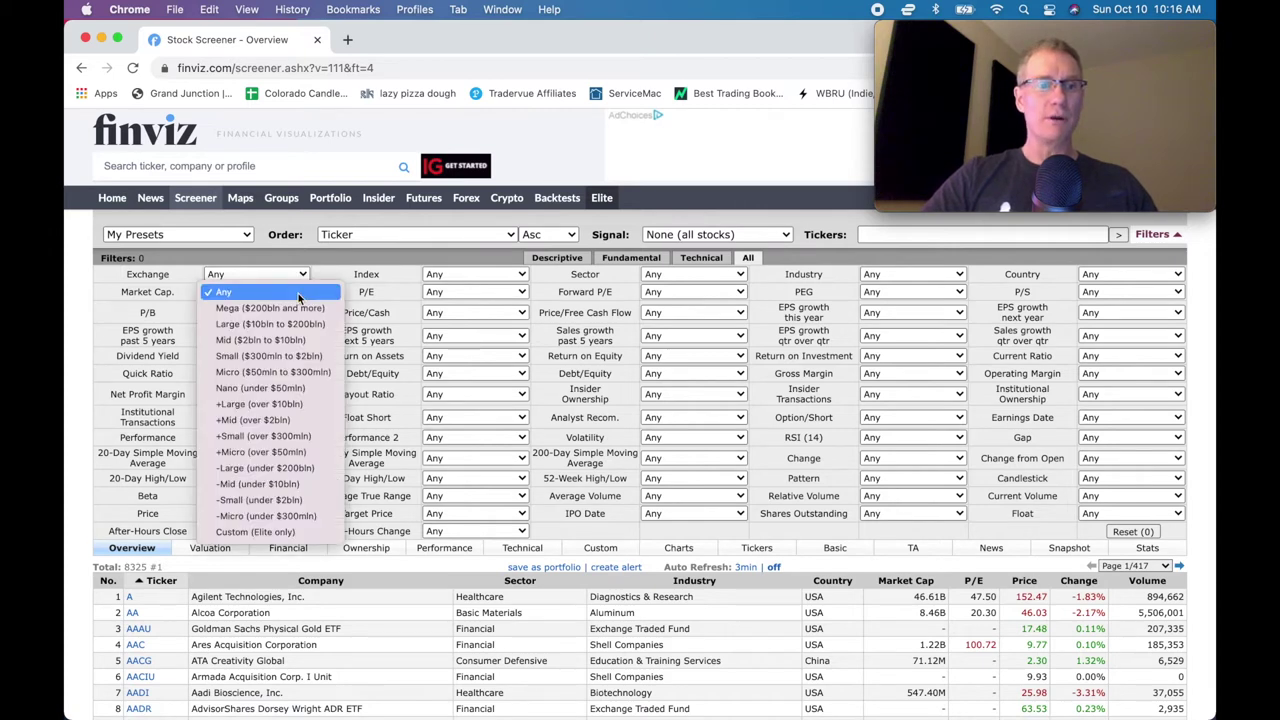
pyautogui.click(298, 421)
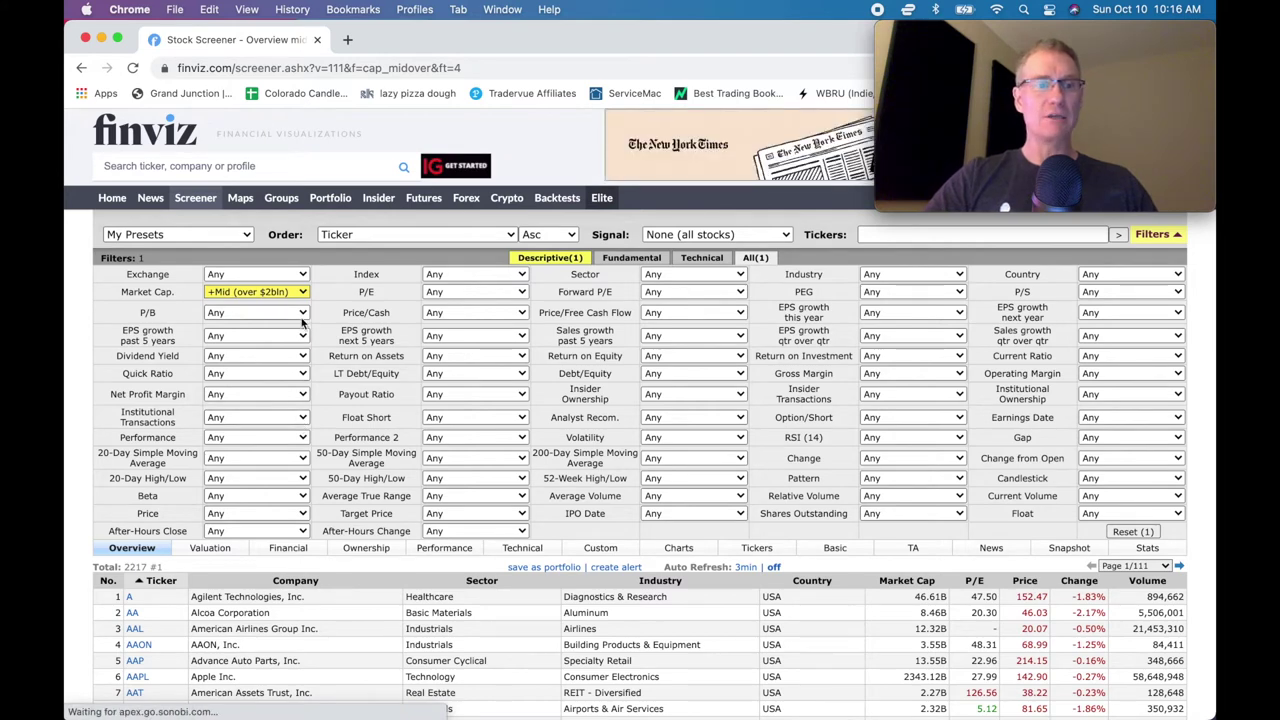
pyautogui.click(1132, 276)
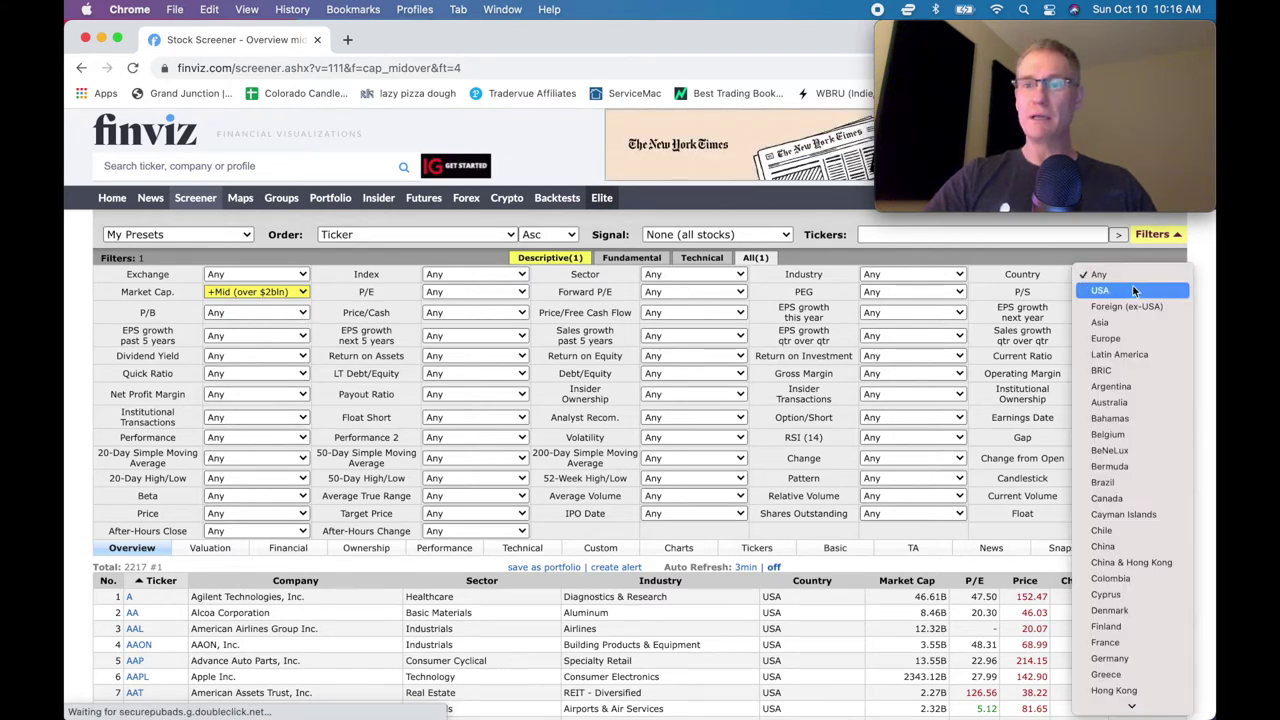
pyautogui.click(1131, 290)
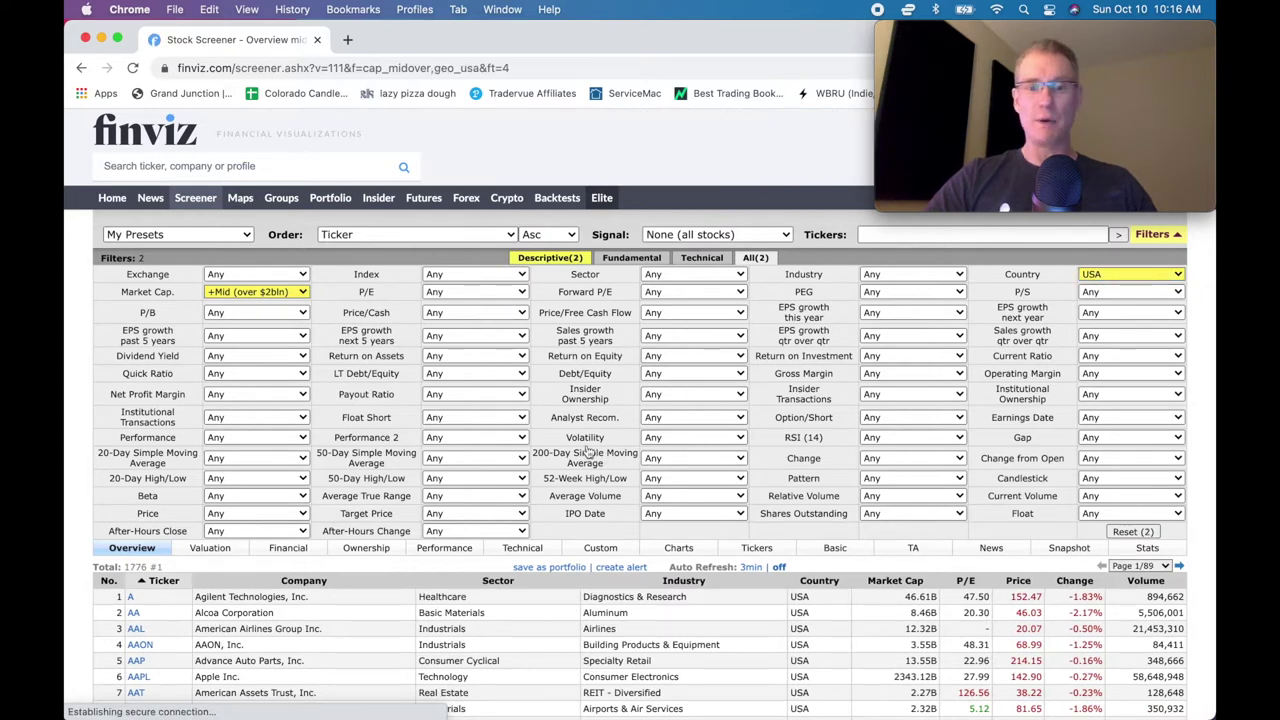
pyautogui.moveTo(806, 481)
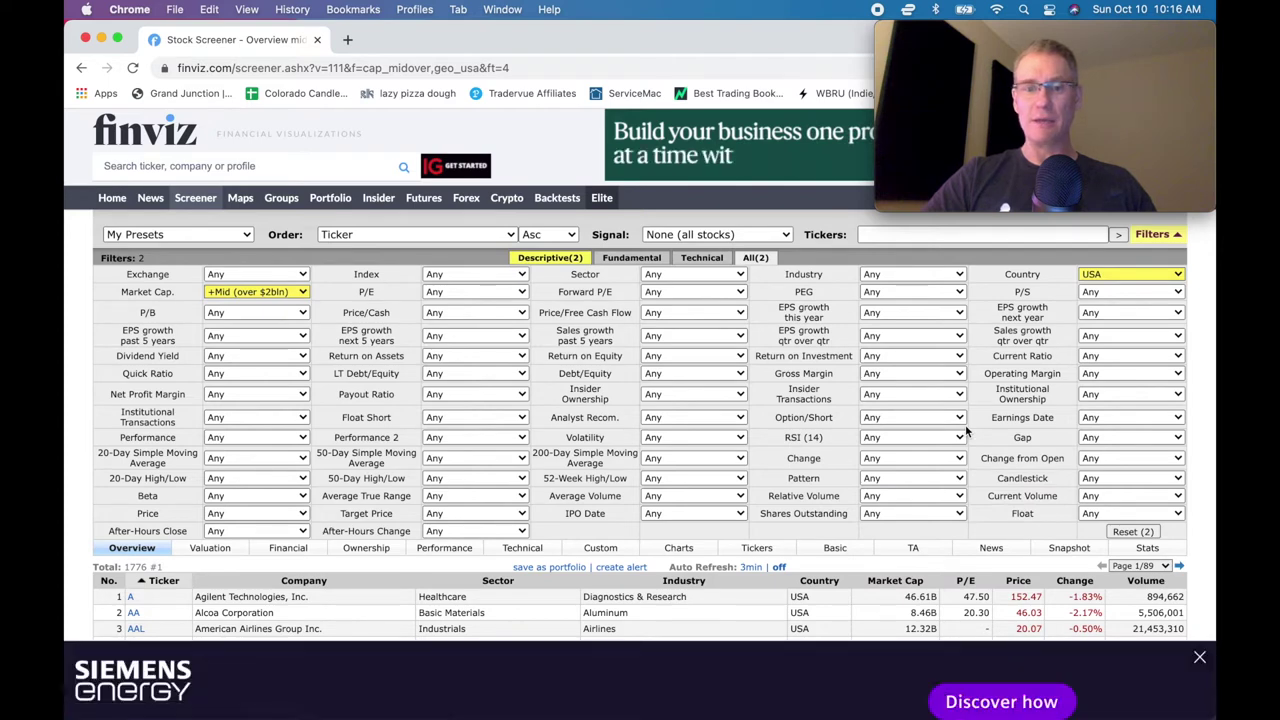
pyautogui.click(672, 496)
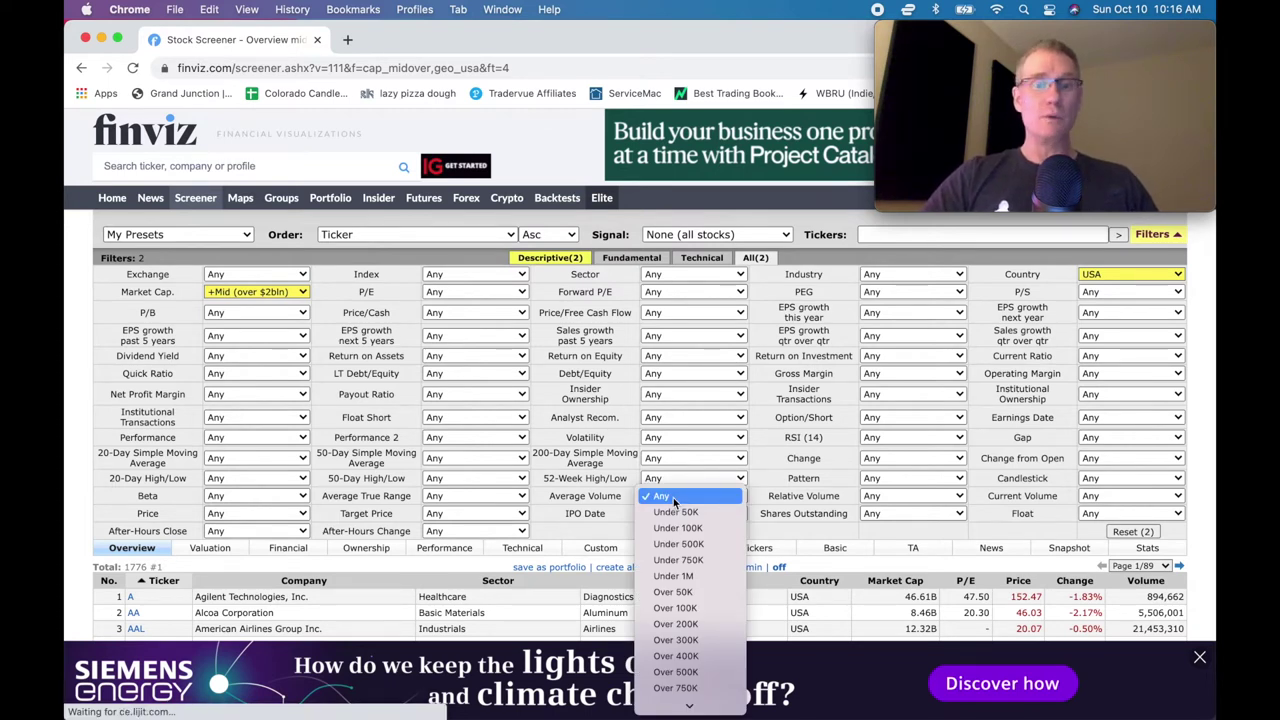
# Step: Set Average Volume to Under 1M and close the ad at the page bottom
pyautogui.click(686, 577)
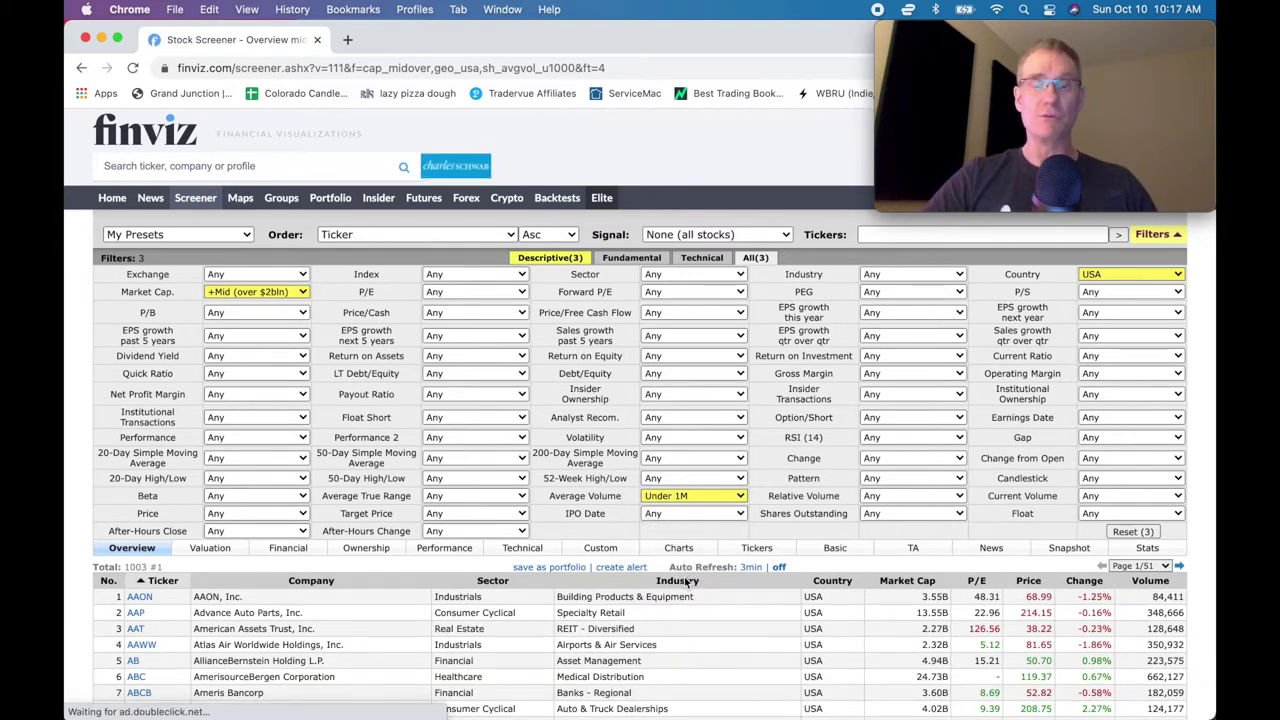
pyautogui.scroll(-1, 700, 480)
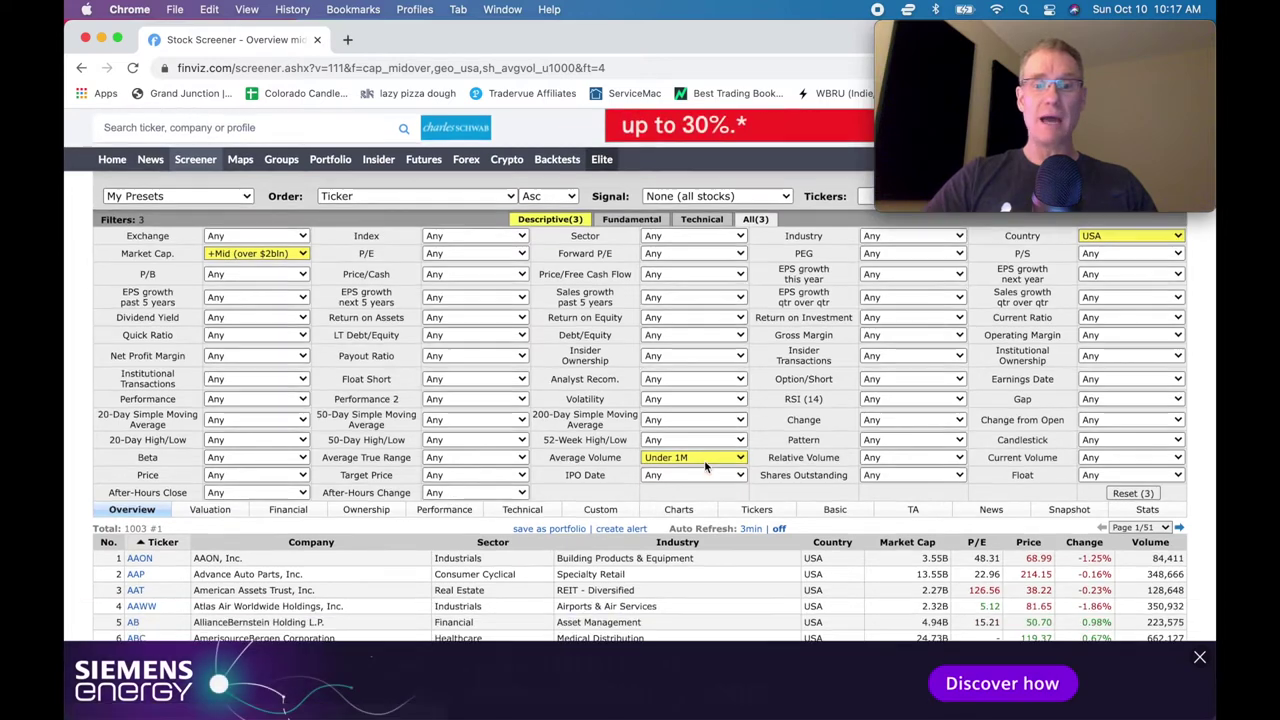
pyautogui.scroll(-1, 705, 467)
pyautogui.click(1199, 658)
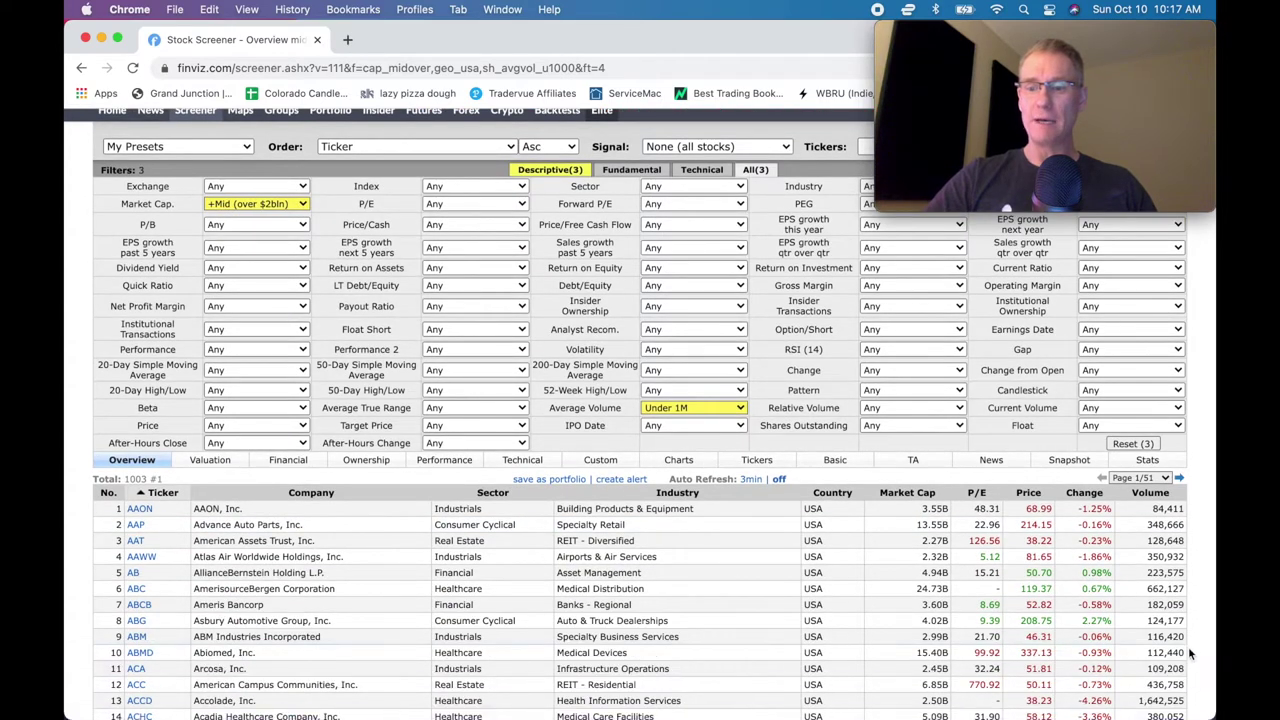
pyautogui.scroll(-3, 902, 574)
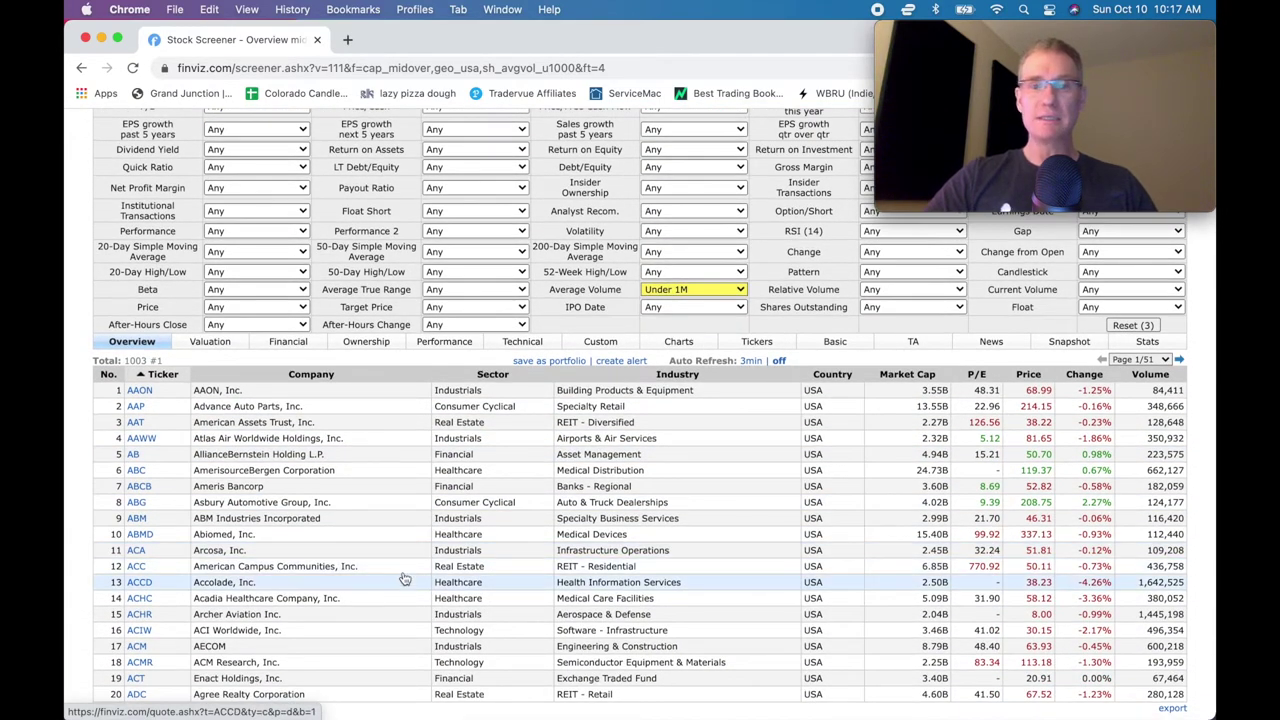
pyautogui.moveTo(168, 410)
pyautogui.scroll(-5, 170, 413)
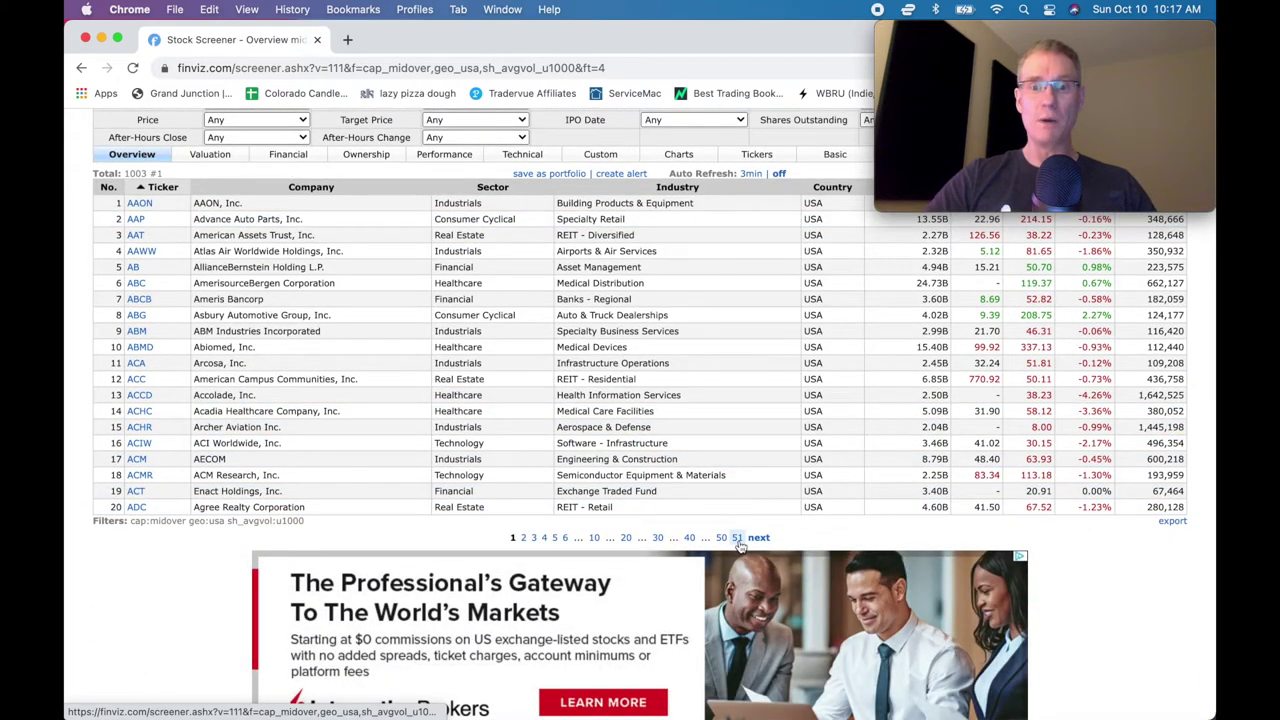
pyautogui.scroll(5, 510, 456)
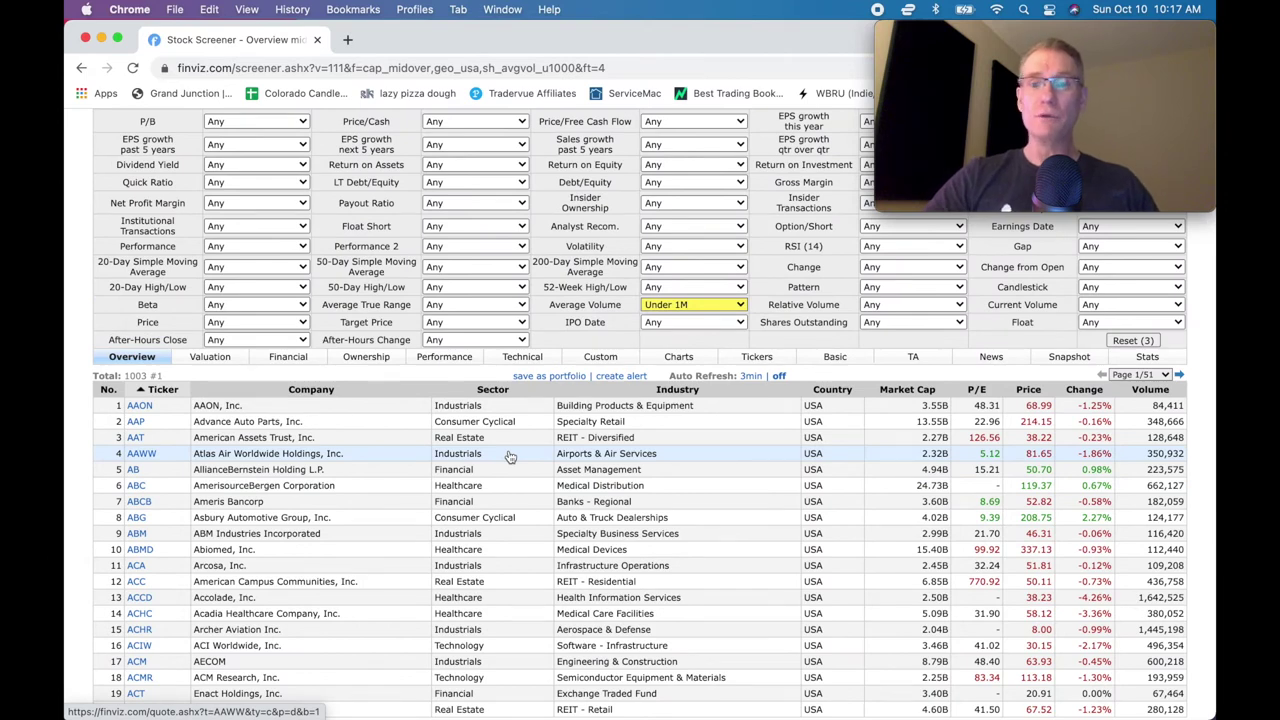
# Step: Sort the 1003 results by the Volume column, highest first
pyautogui.click(1150, 390)
pyautogui.scroll(-1, 1165, 494)
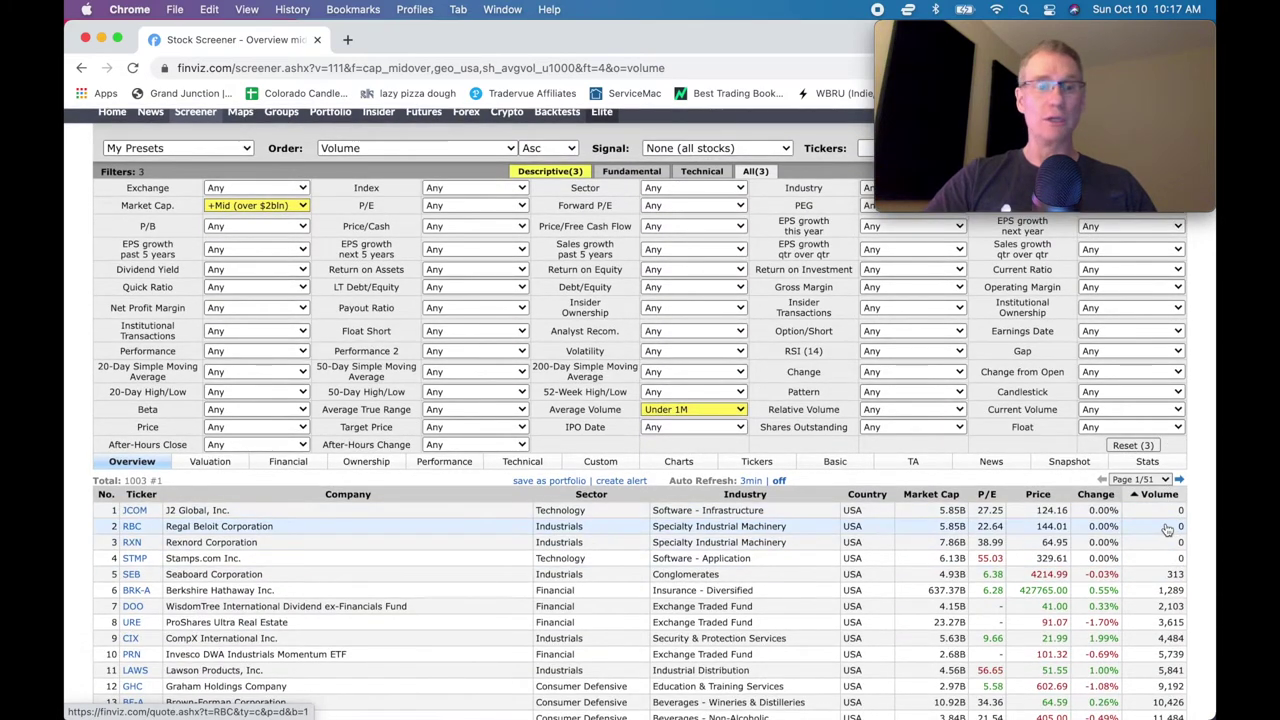
pyautogui.click(1160, 494)
pyautogui.scroll(-5, 1163, 500)
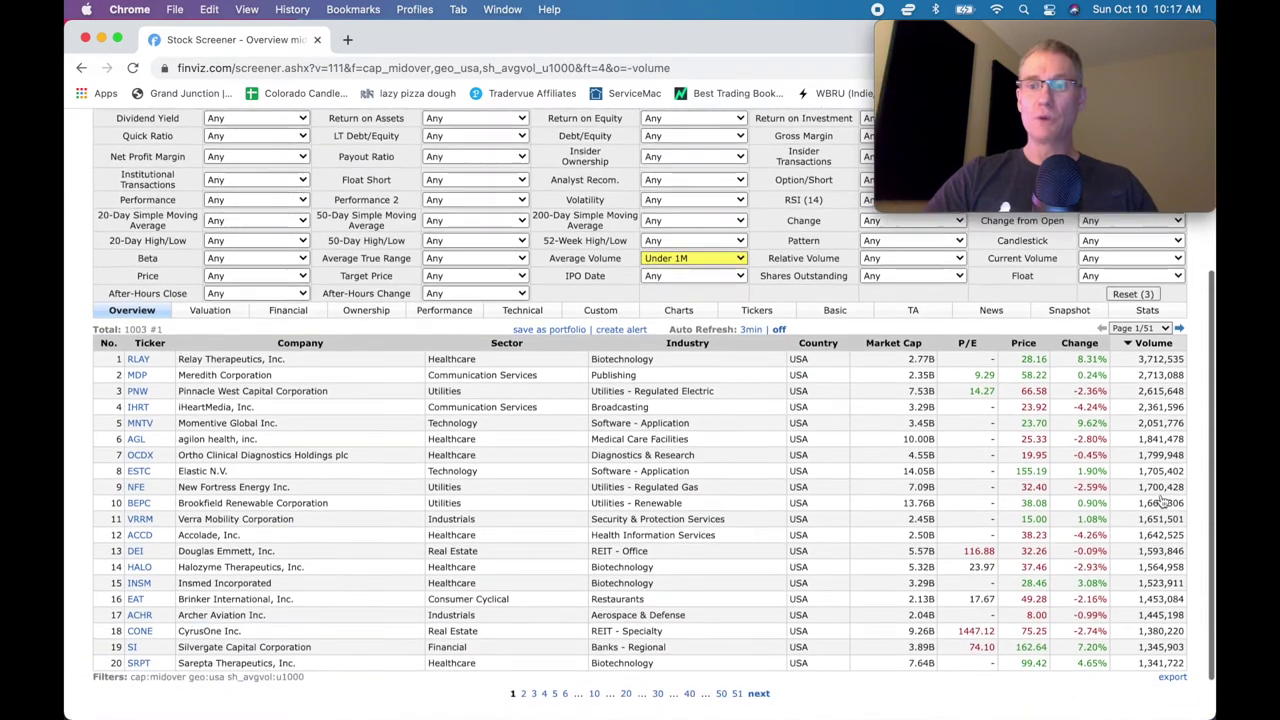
pyautogui.scroll(2, 1163, 502)
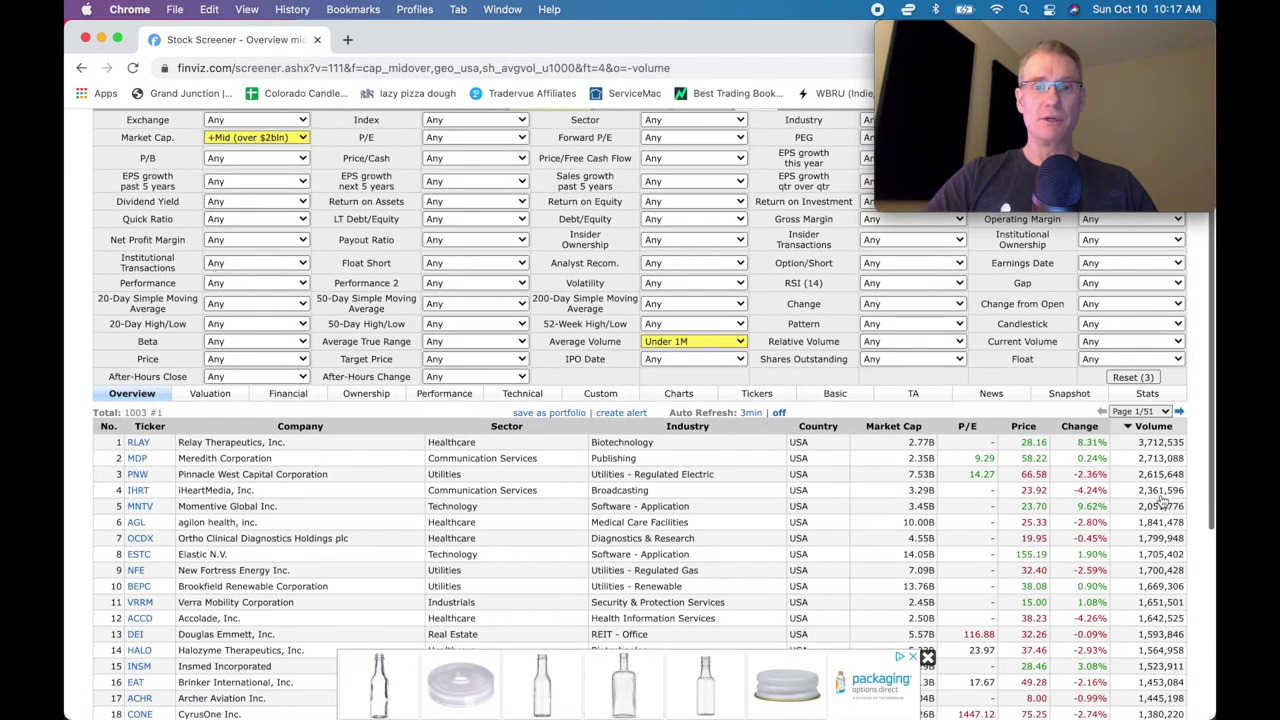
pyautogui.scroll(2, 1163, 503)
pyautogui.click(743, 450)
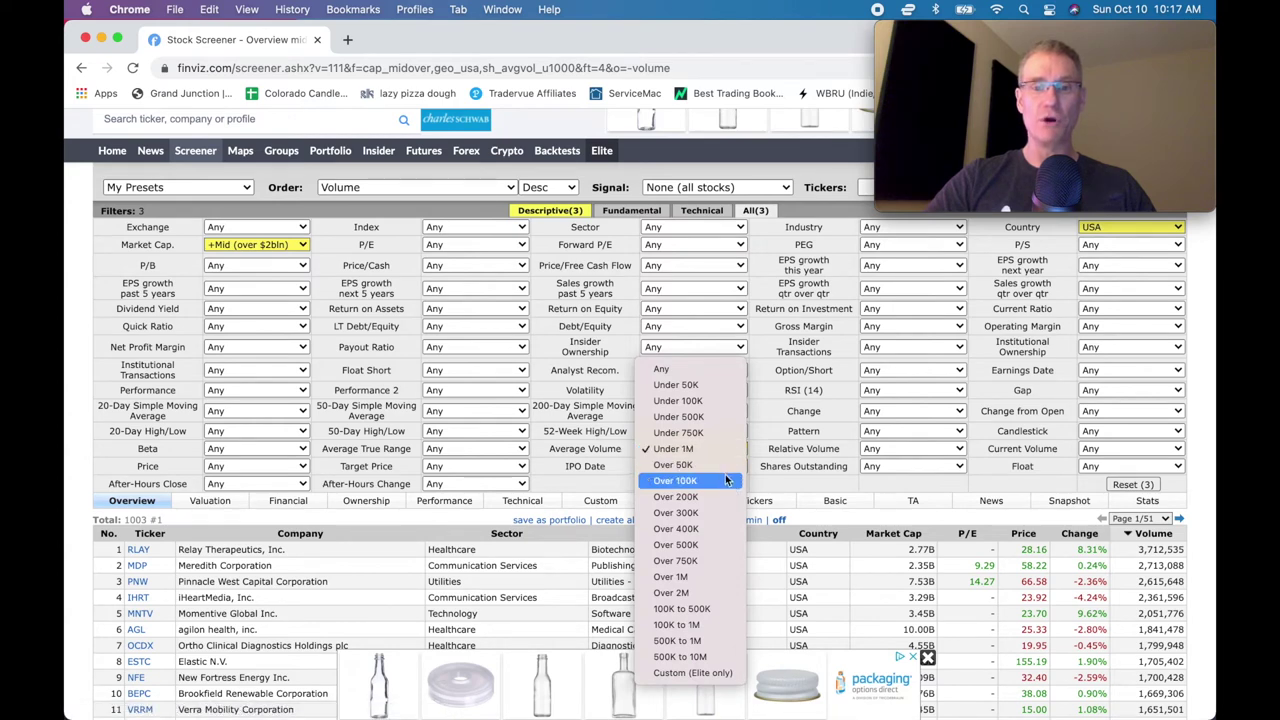
# Step: Change Average Volume to Over 1M and review the 773 volume-sorted results
pyautogui.click(705, 577)
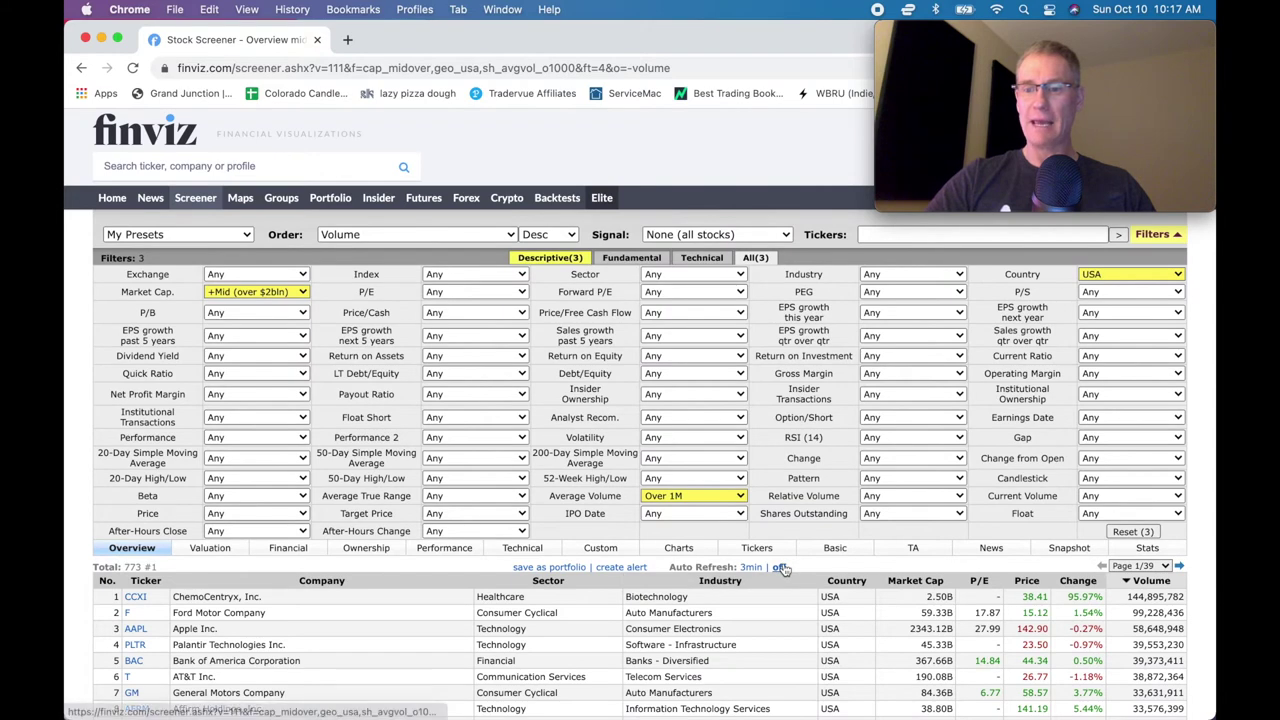
pyautogui.scroll(-3, 785, 570)
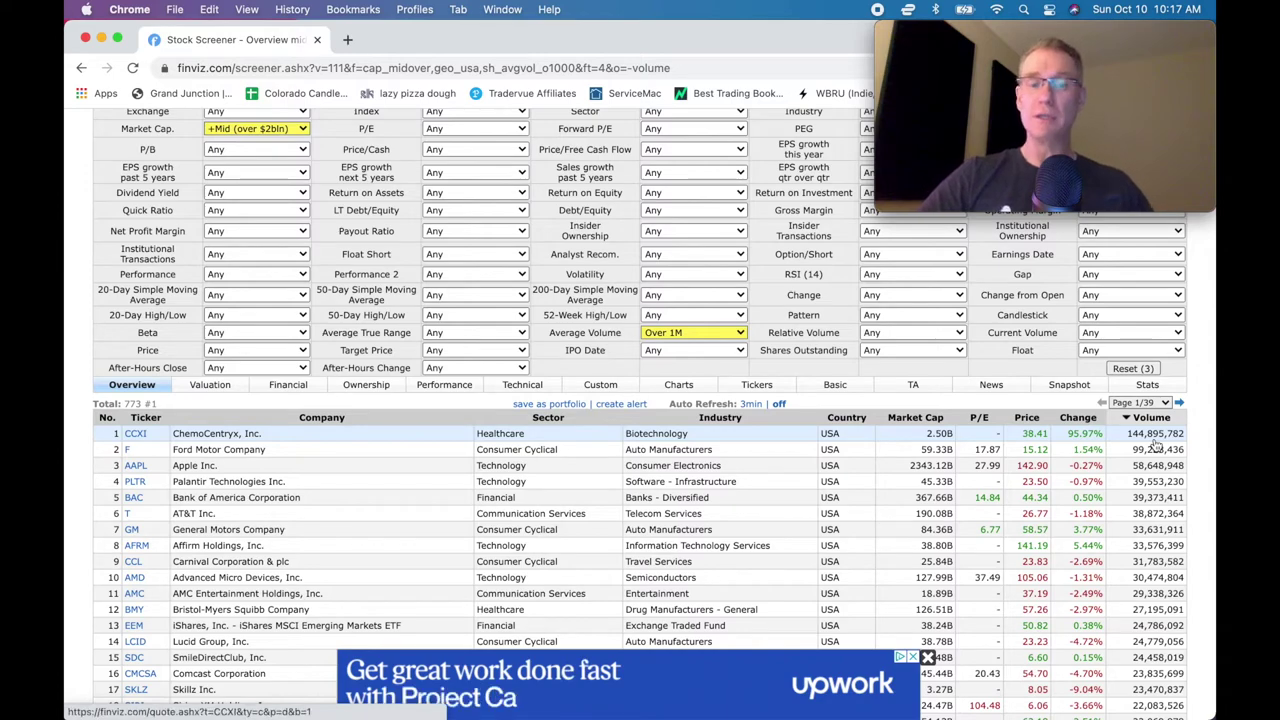
pyautogui.scroll(-3, 1157, 446)
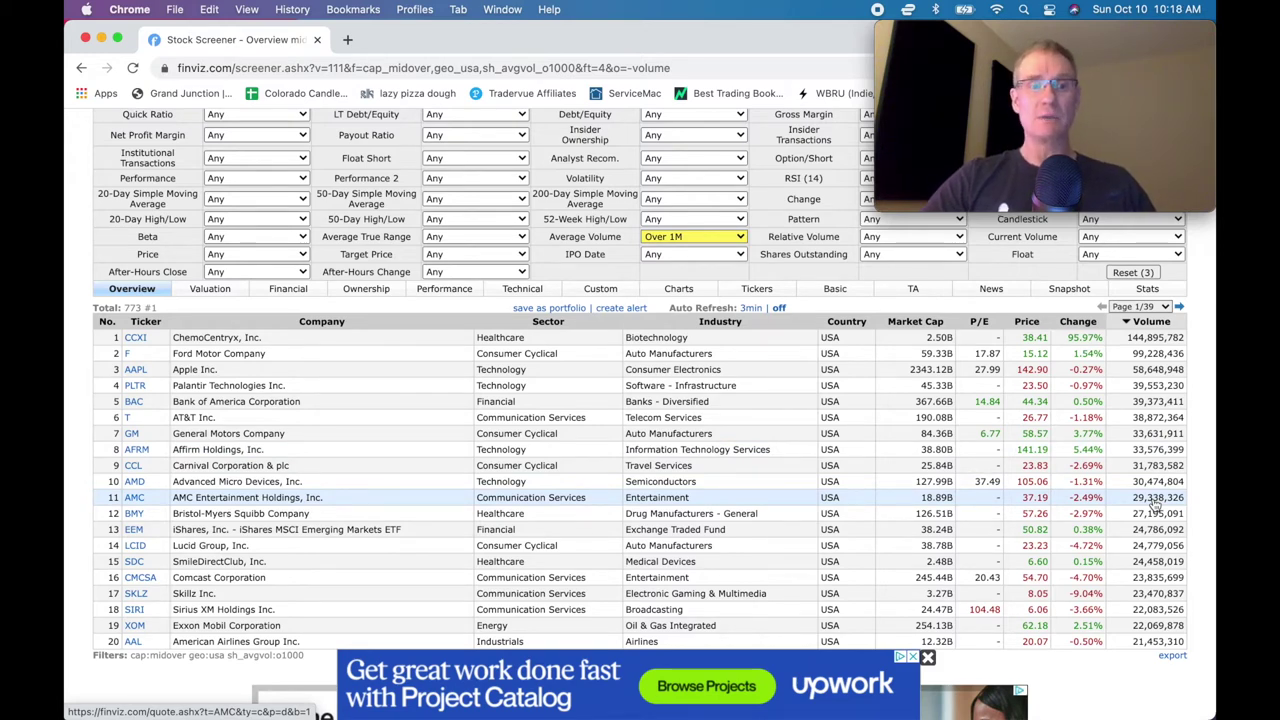
pyautogui.scroll(-2, 1155, 503)
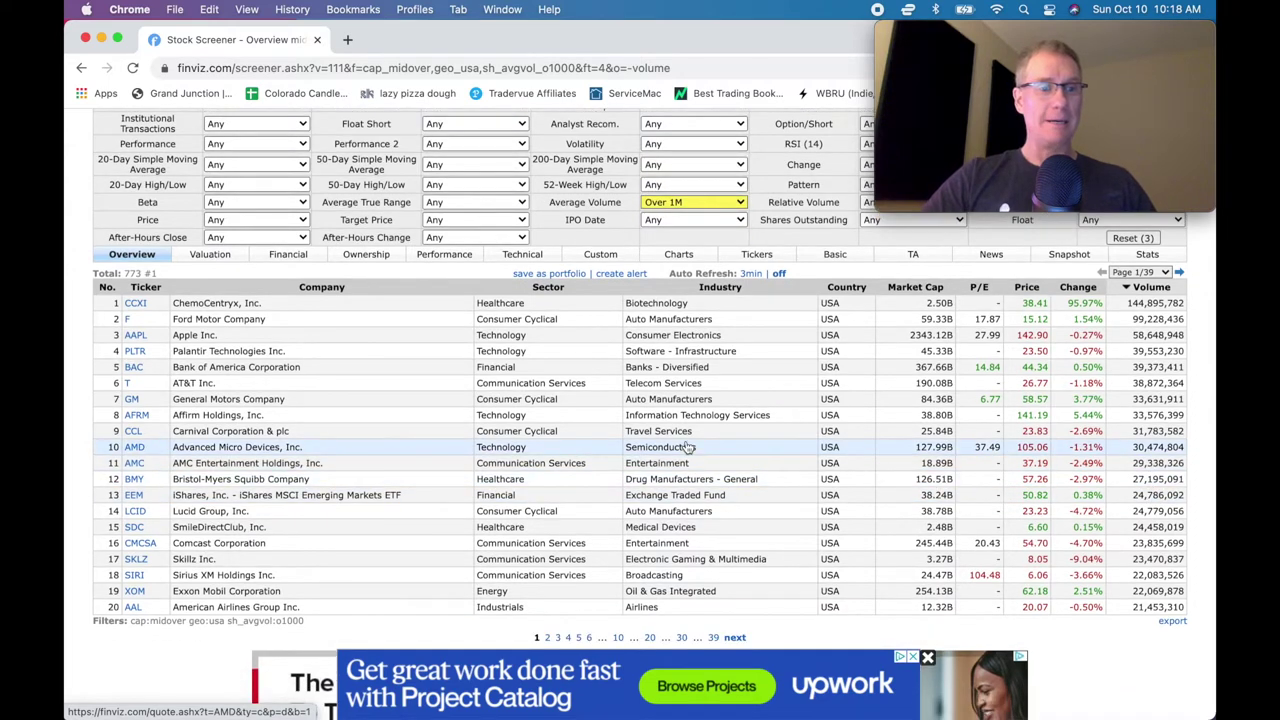
pyautogui.moveTo(138, 337)
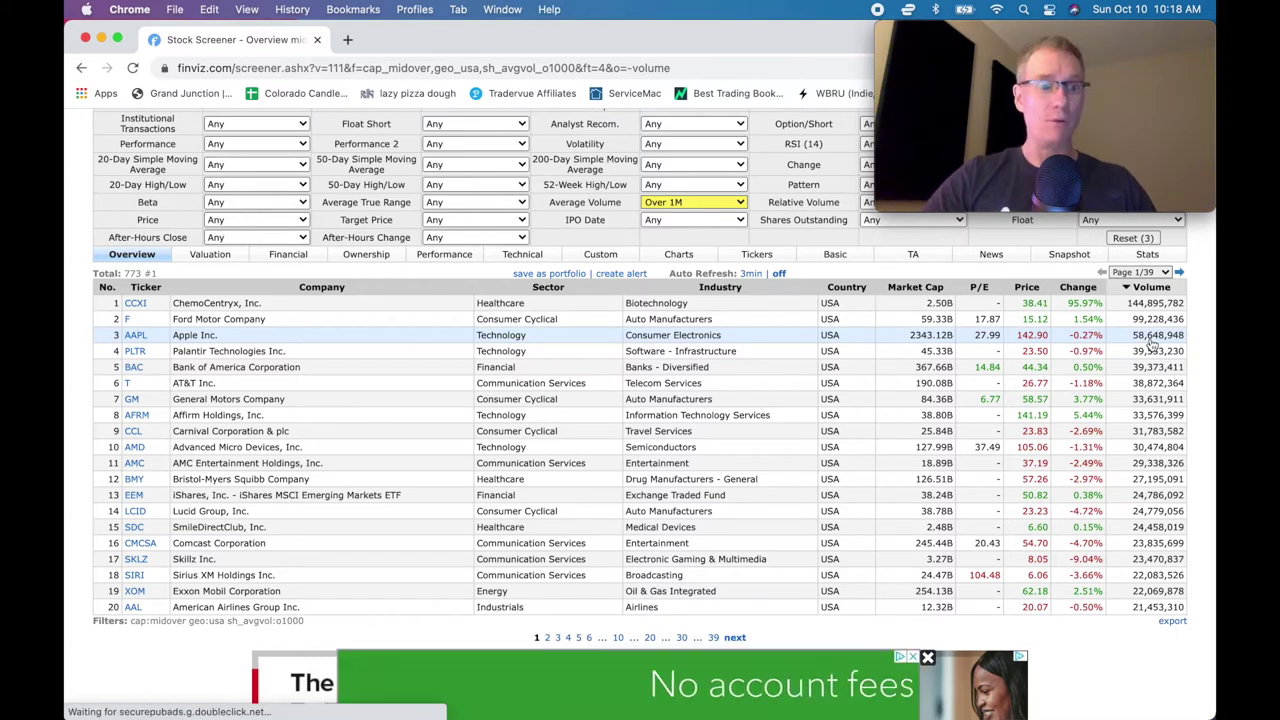
pyautogui.scroll(-1, 1150, 343)
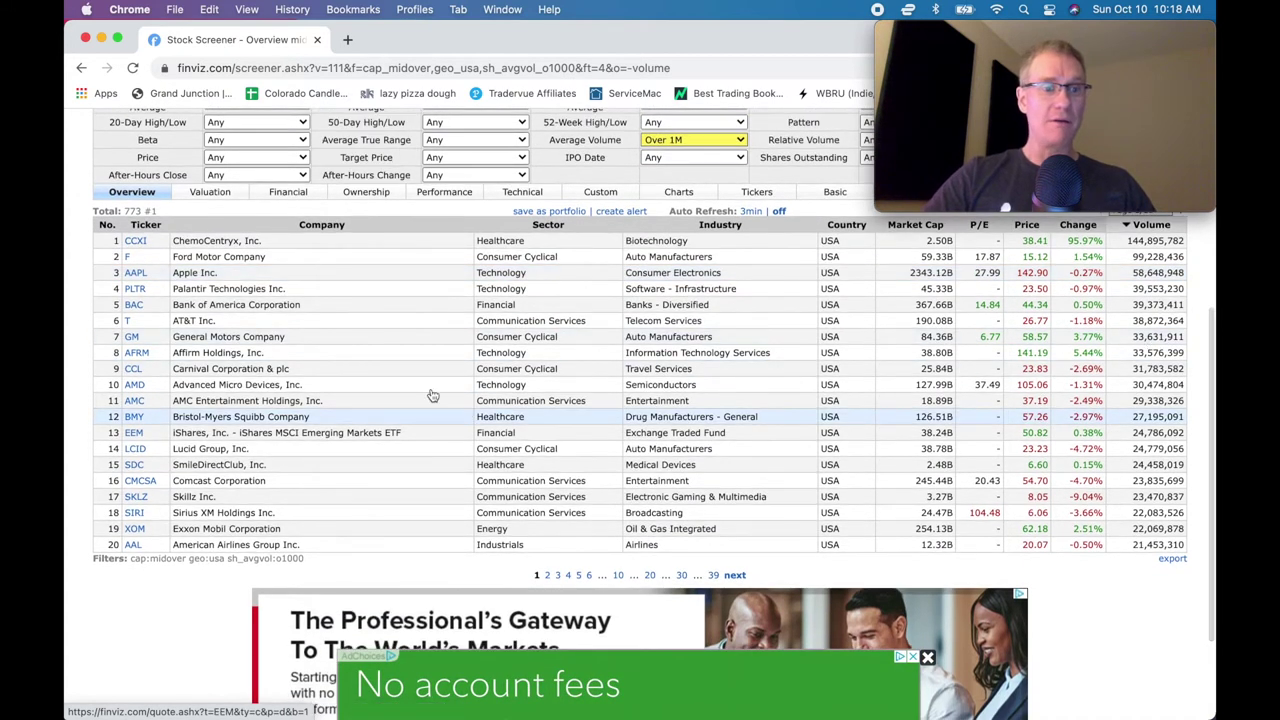
pyautogui.moveTo(157, 357)
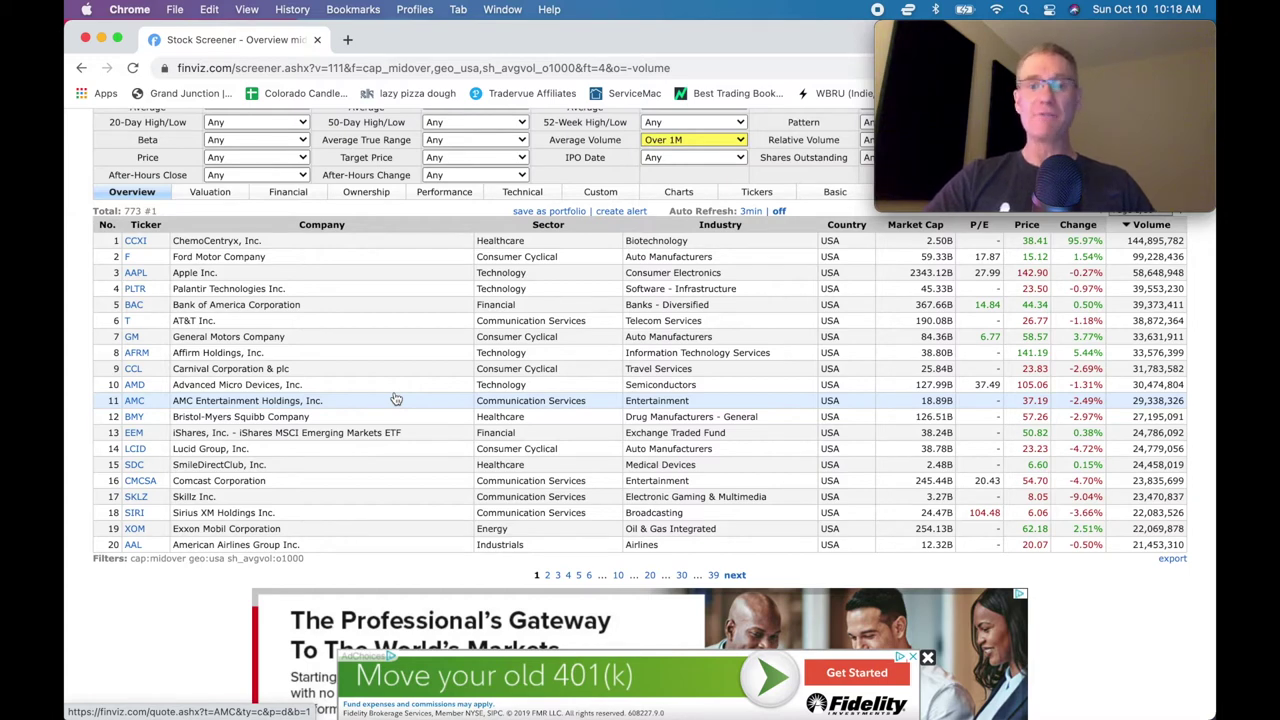
pyautogui.moveTo(1043, 311)
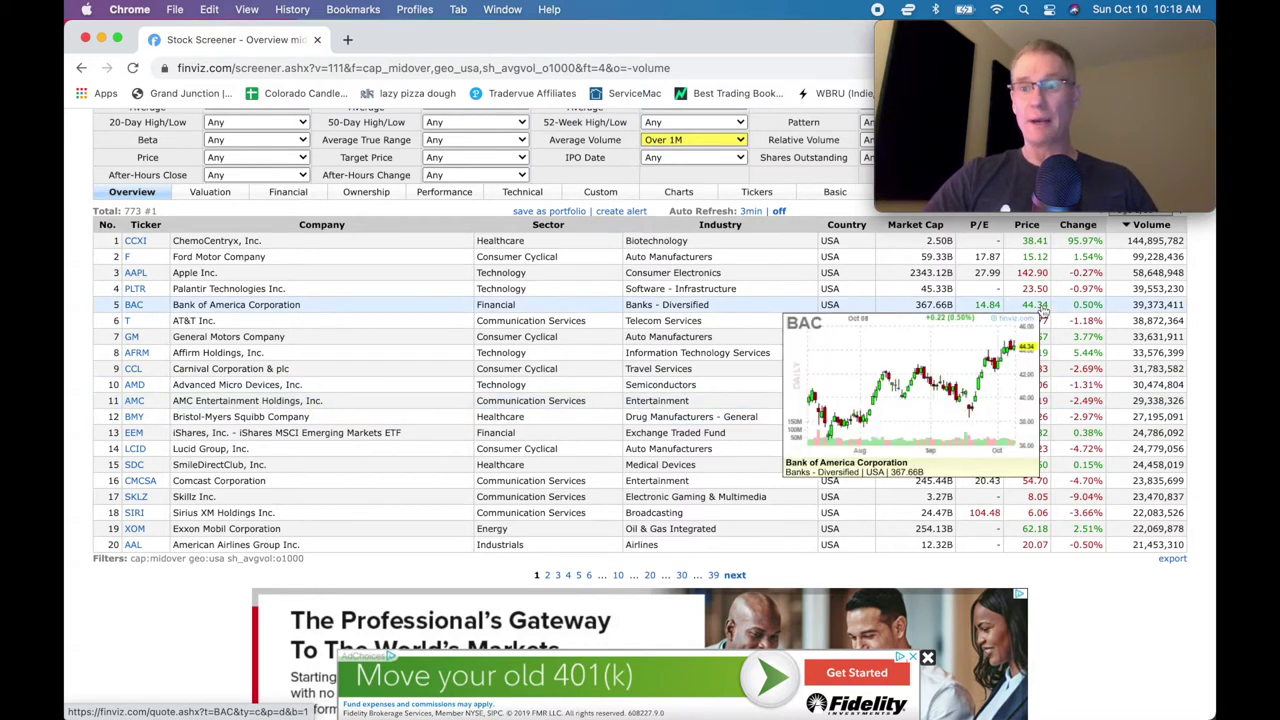
pyautogui.moveTo(148, 246)
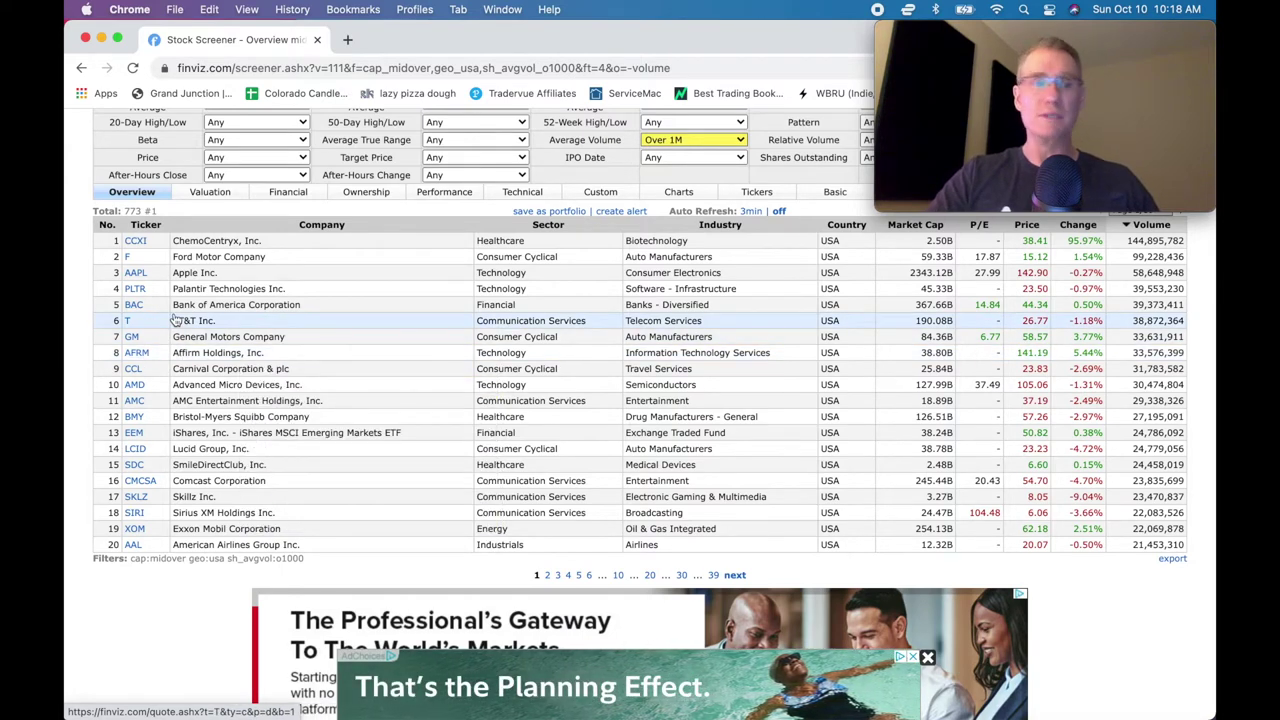
pyautogui.moveTo(137, 388)
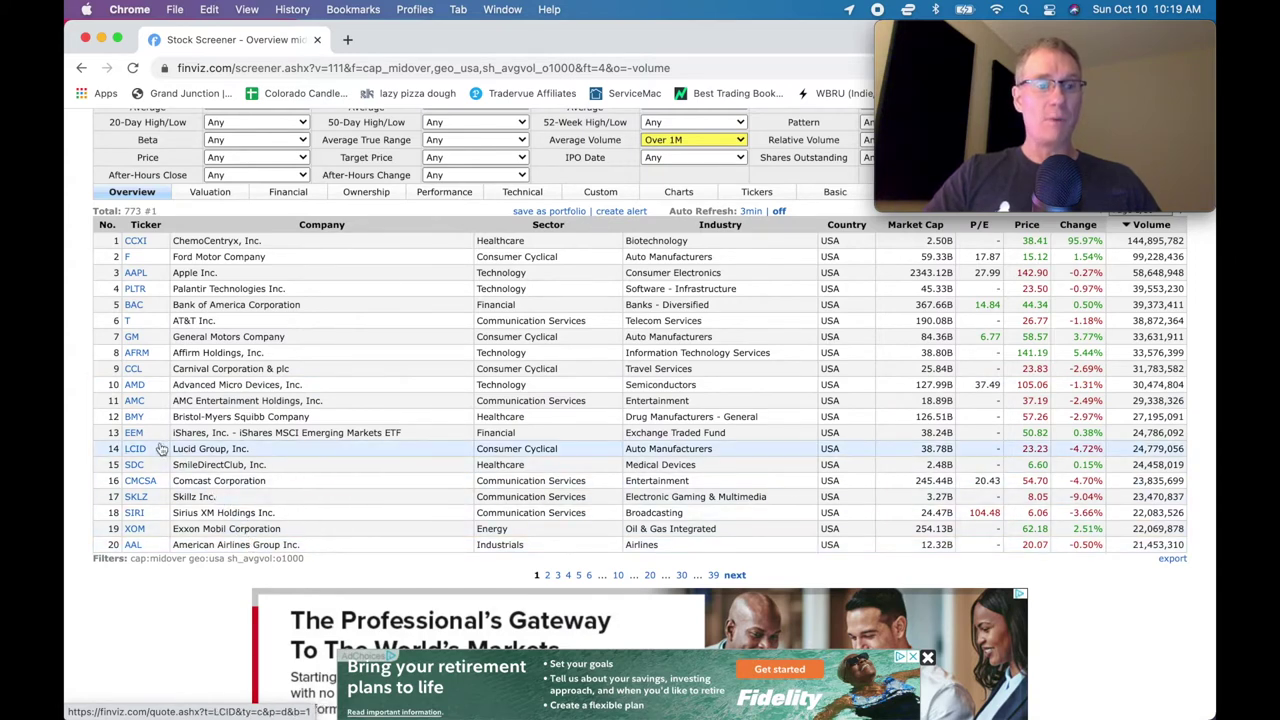
pyautogui.moveTo(138, 450)
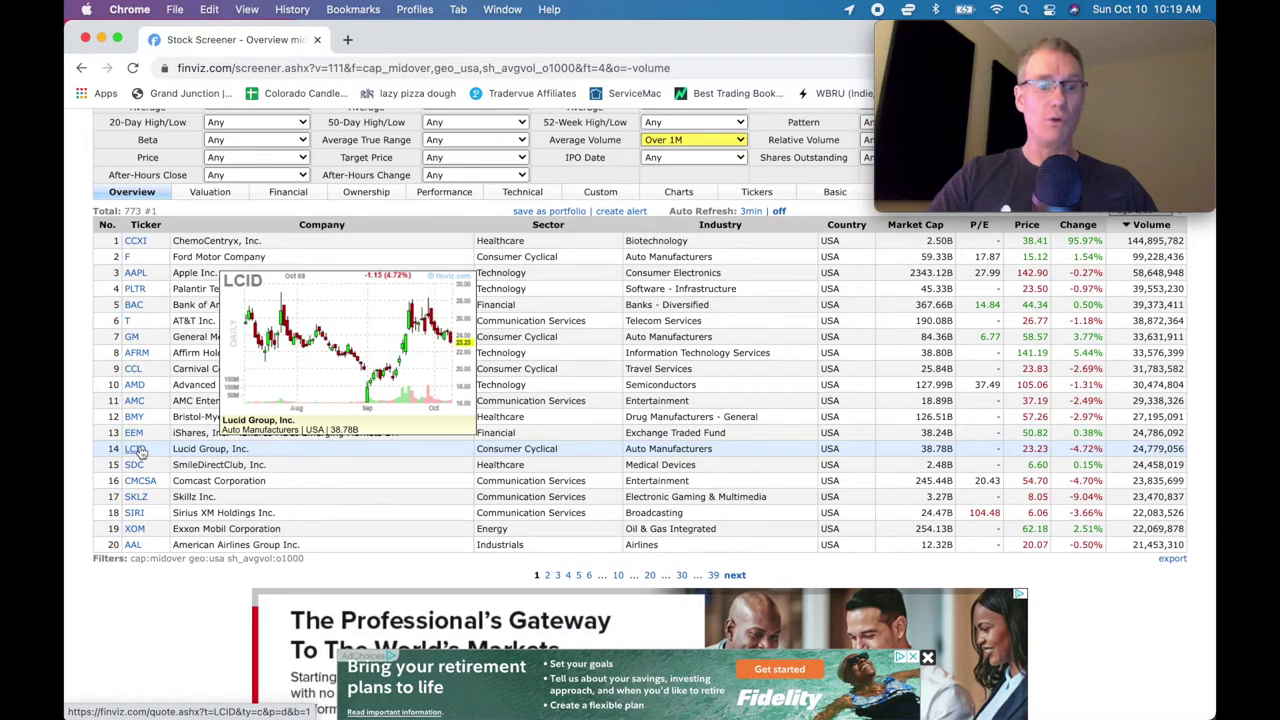
# Step: Go to results page 2 (rows 21–40) and dismiss the BlackRock ad covering the table
pyautogui.click(549, 576)
pyautogui.scroll(-3, 549, 578)
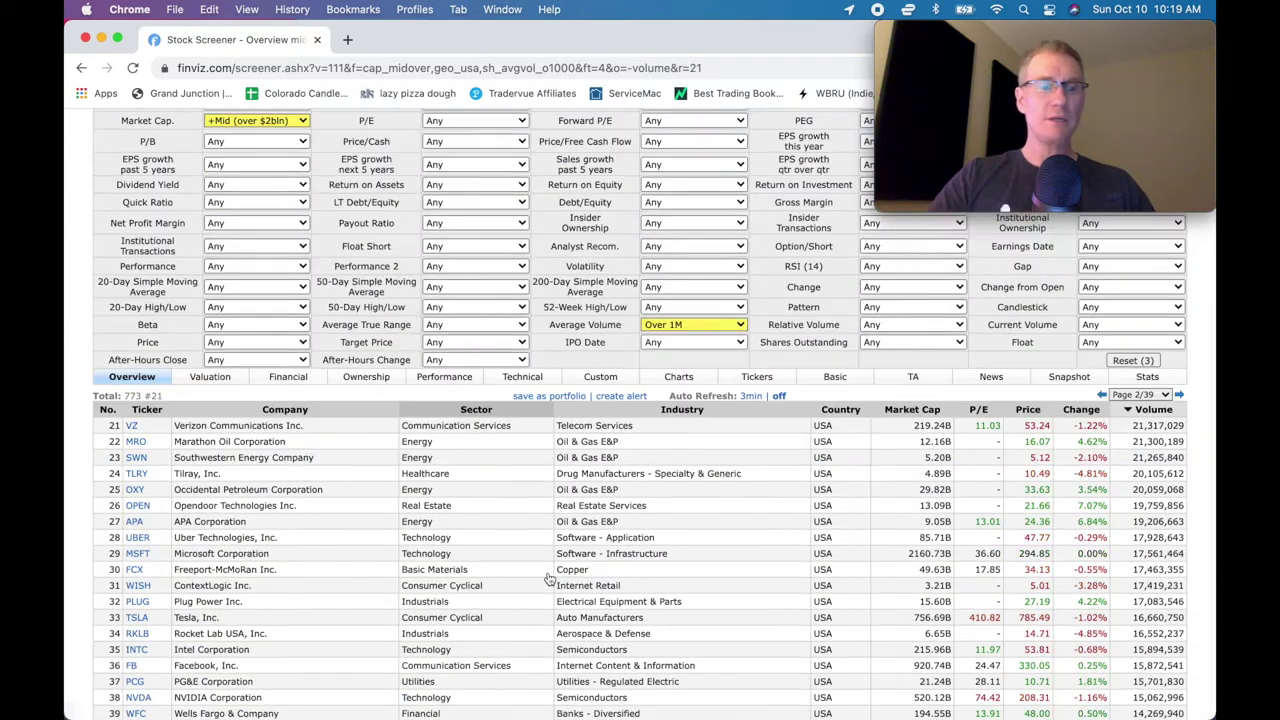
pyautogui.scroll(-3, 549, 578)
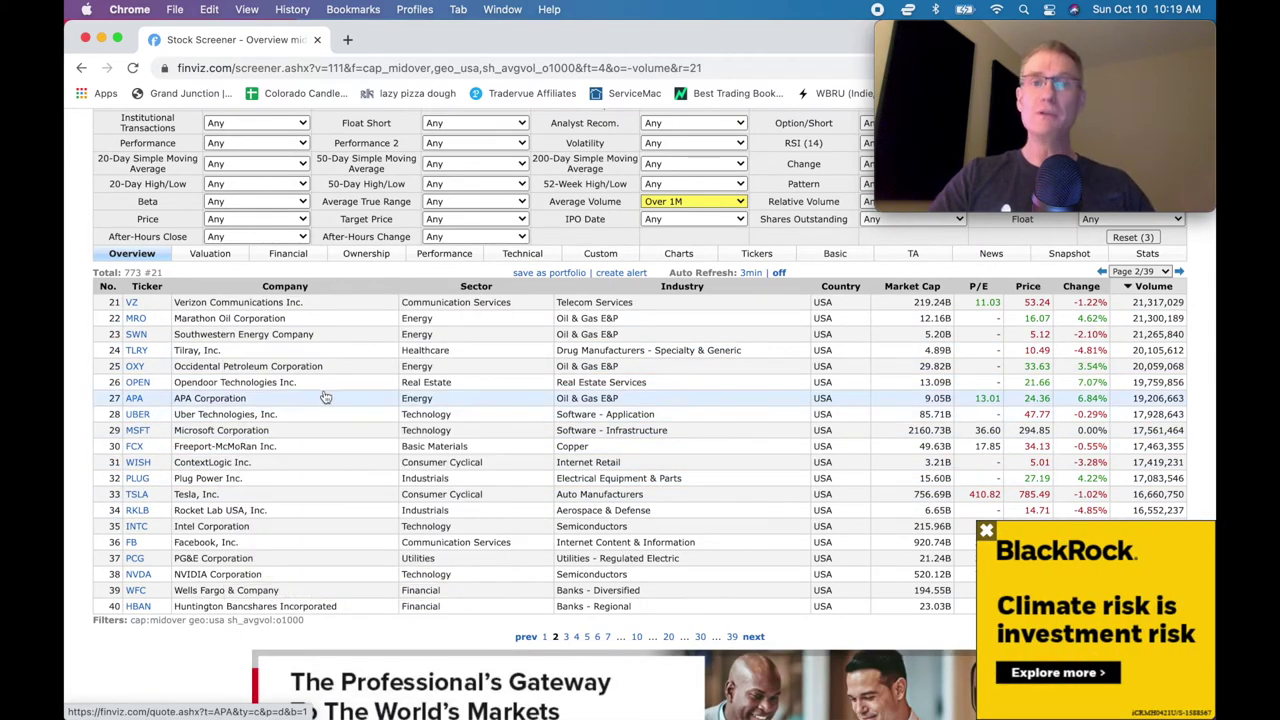
pyautogui.scroll(-1, 880, 340)
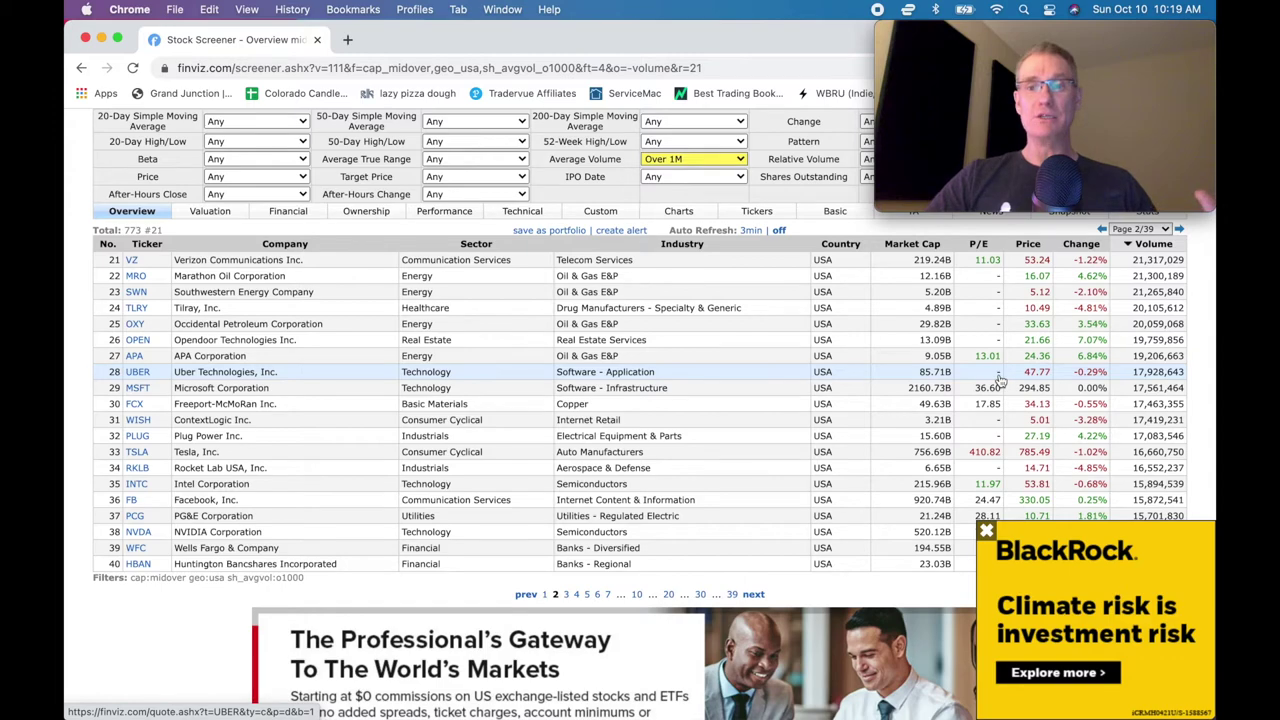
pyautogui.scroll(2, 1000, 380)
pyautogui.scroll(5, 1000, 380)
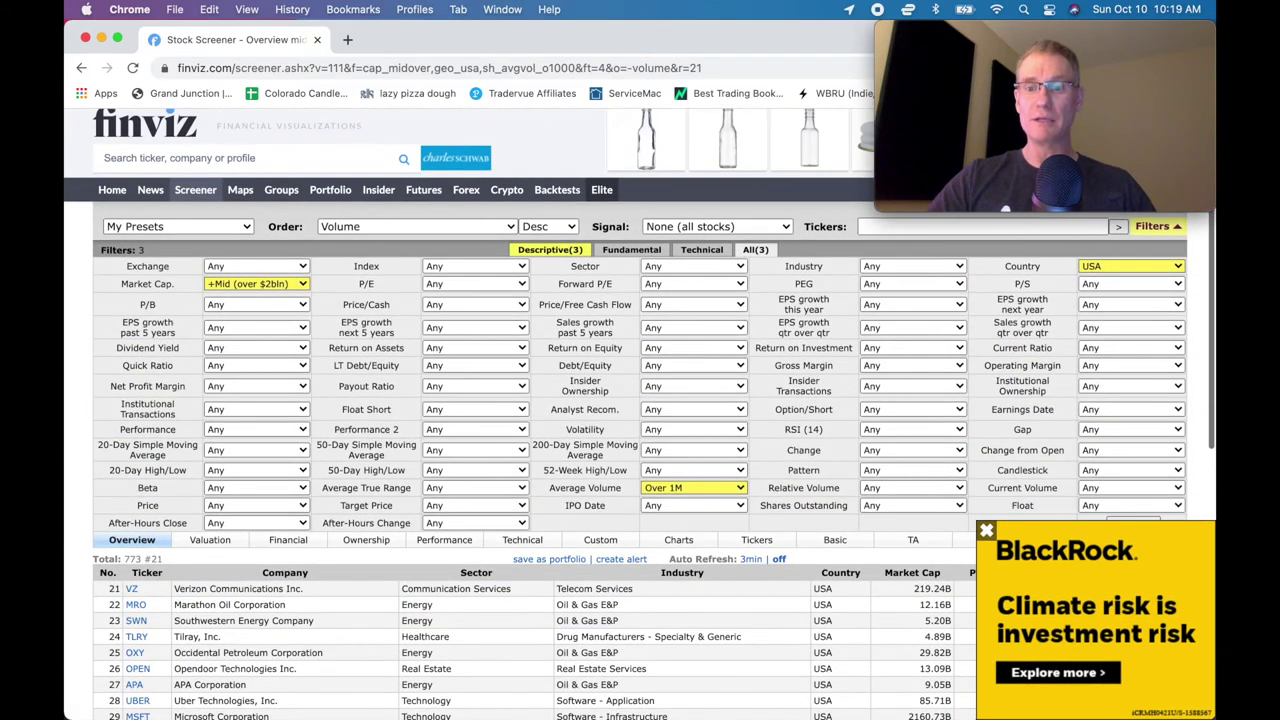
pyautogui.click(986, 531)
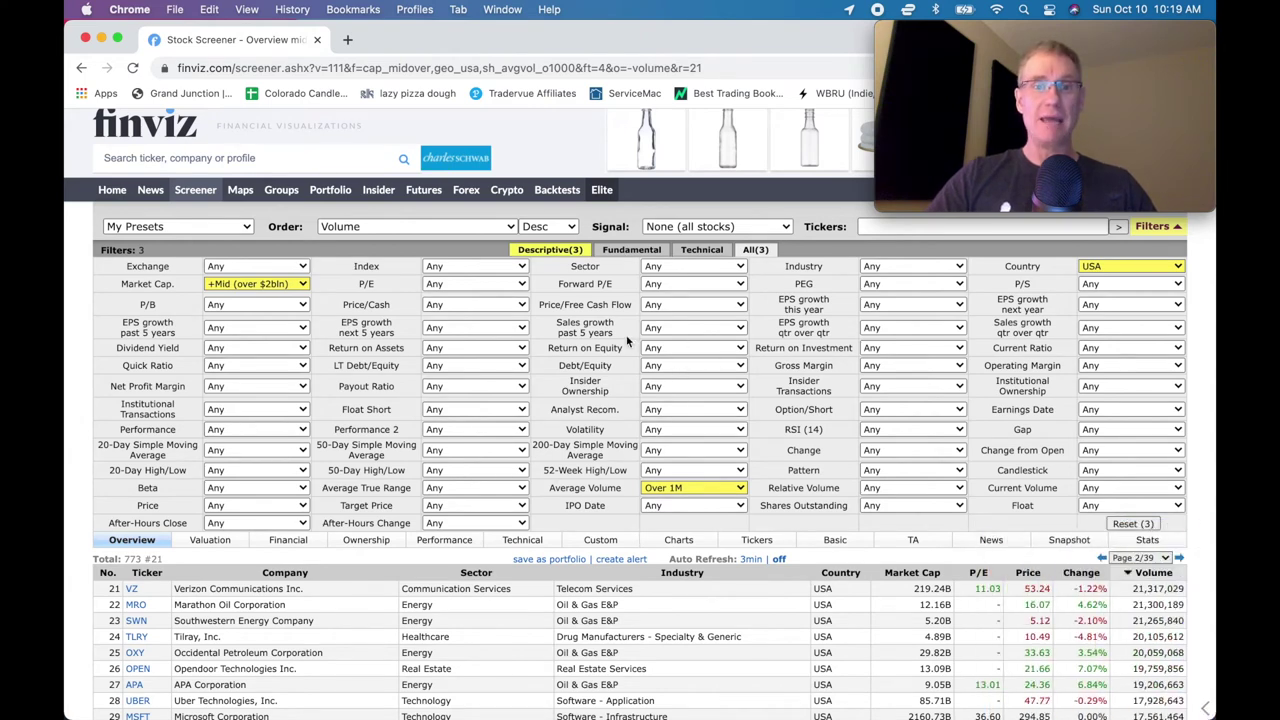
pyautogui.scroll(-2, 628, 342)
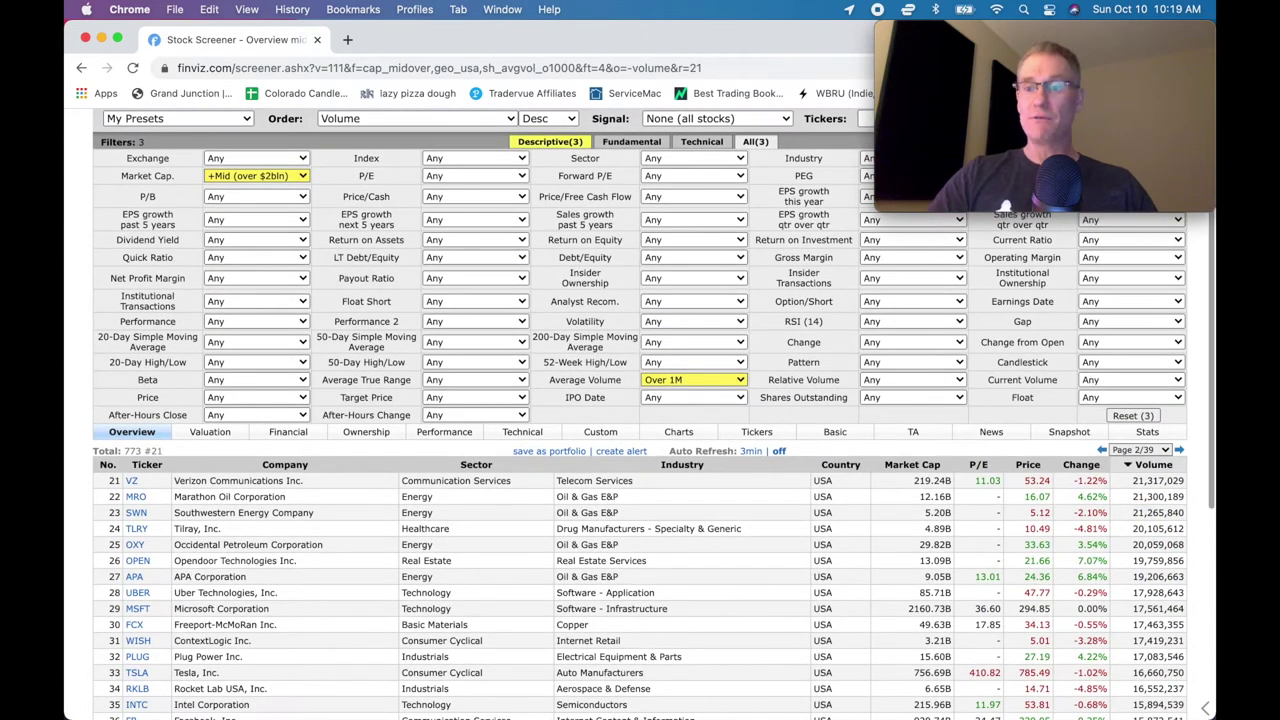
pyautogui.scroll(-1, 1157, 468)
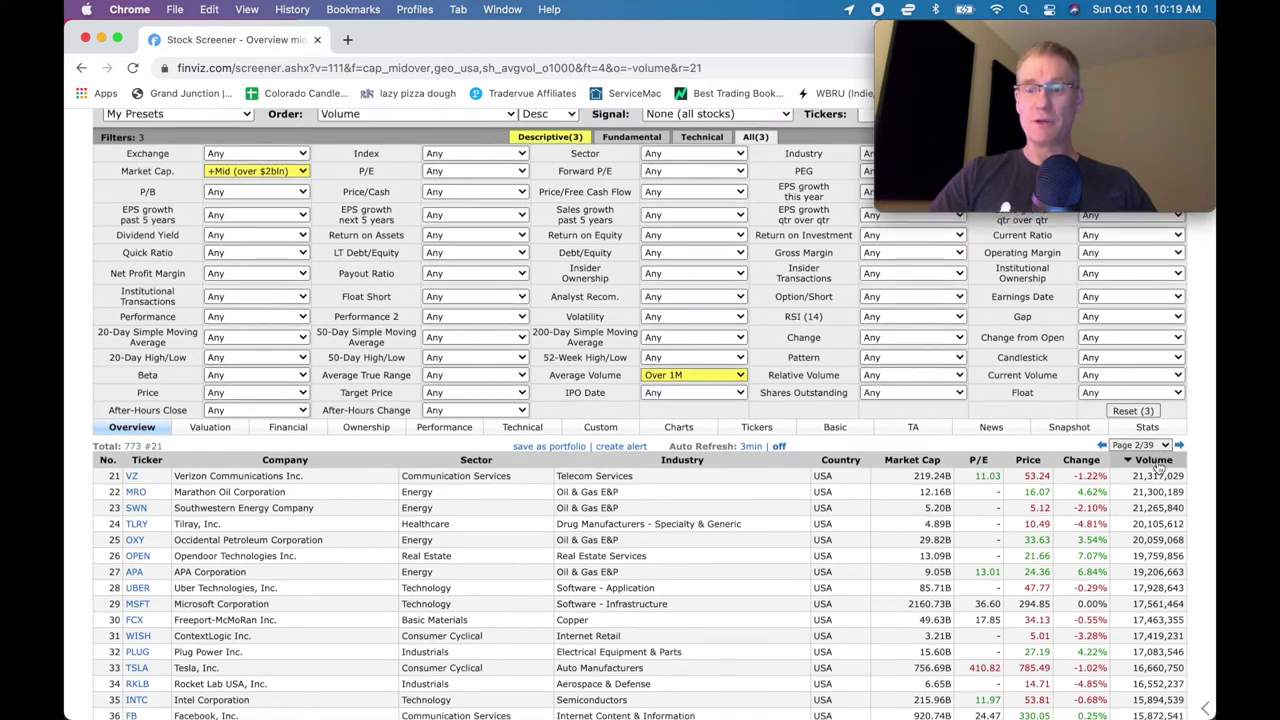
pyautogui.scroll(-1, 1157, 468)
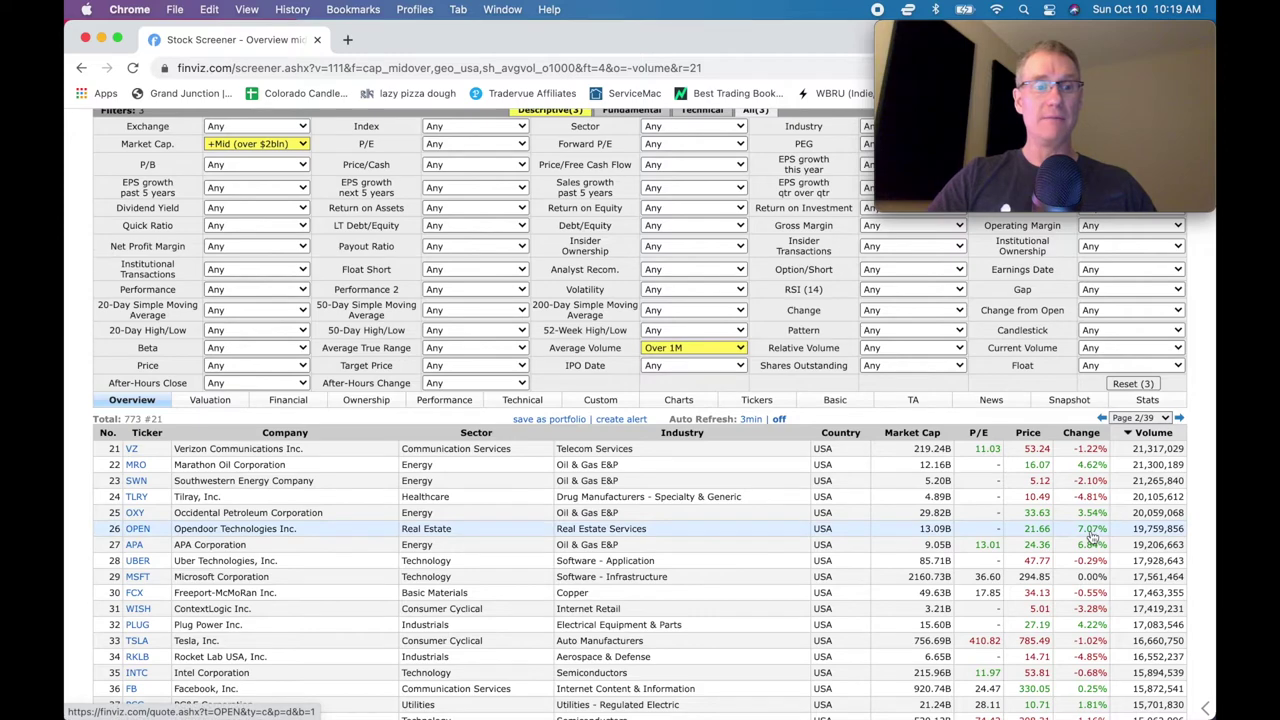
pyautogui.scroll(-3, 1092, 537)
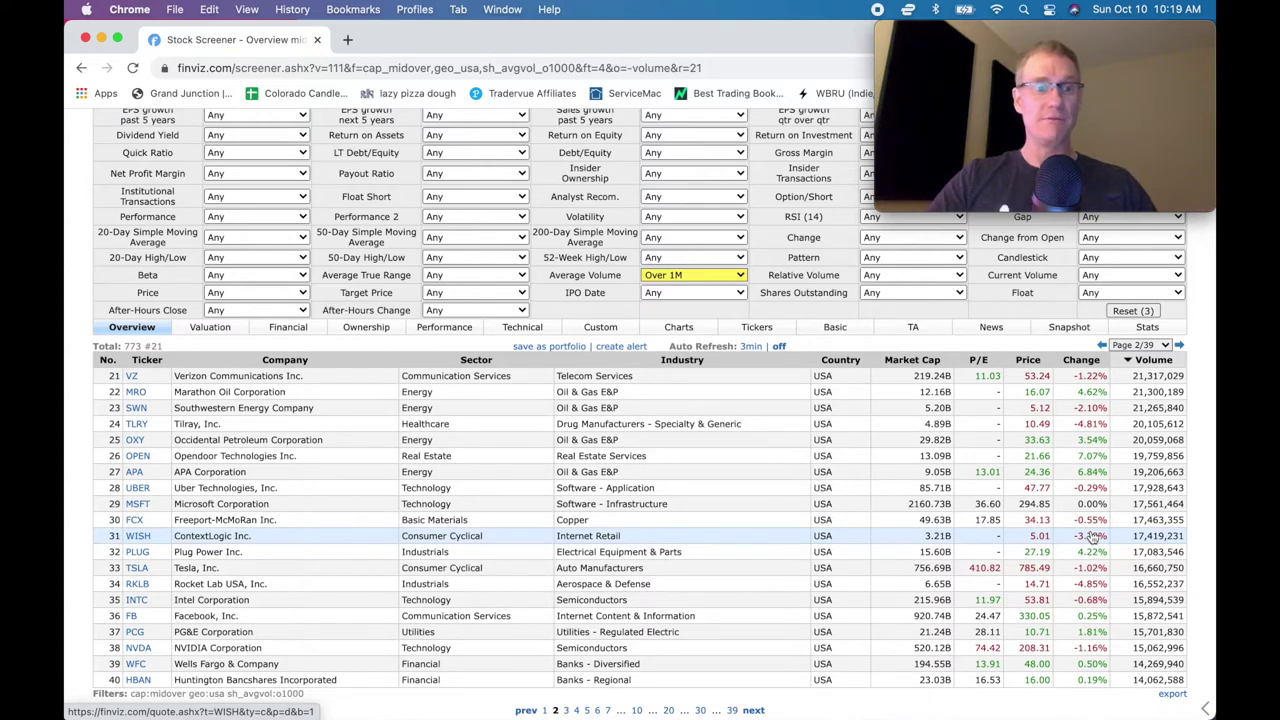
pyautogui.hotkey('ctrl', 'Up')
# Step: Bring tastyworks forward and enter ticker AAPL to load its daily candlestick chart
pyautogui.click(907, 358)
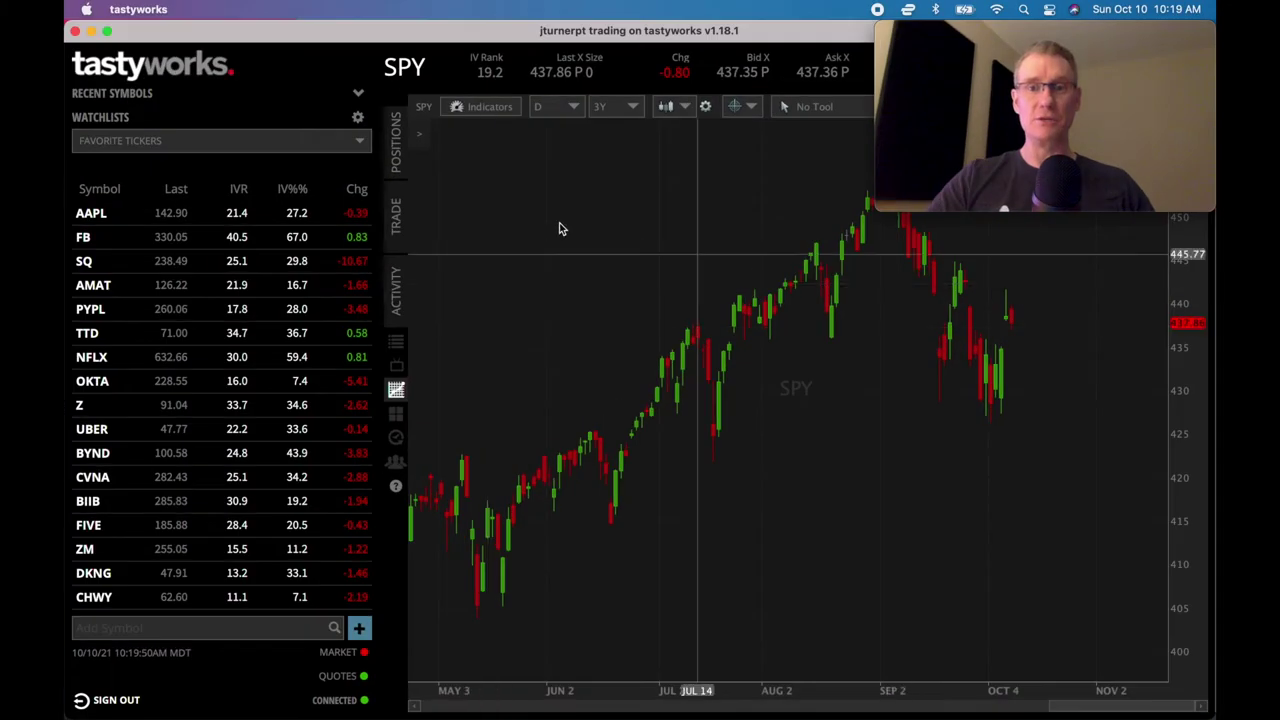
pyautogui.click(1105, 35)
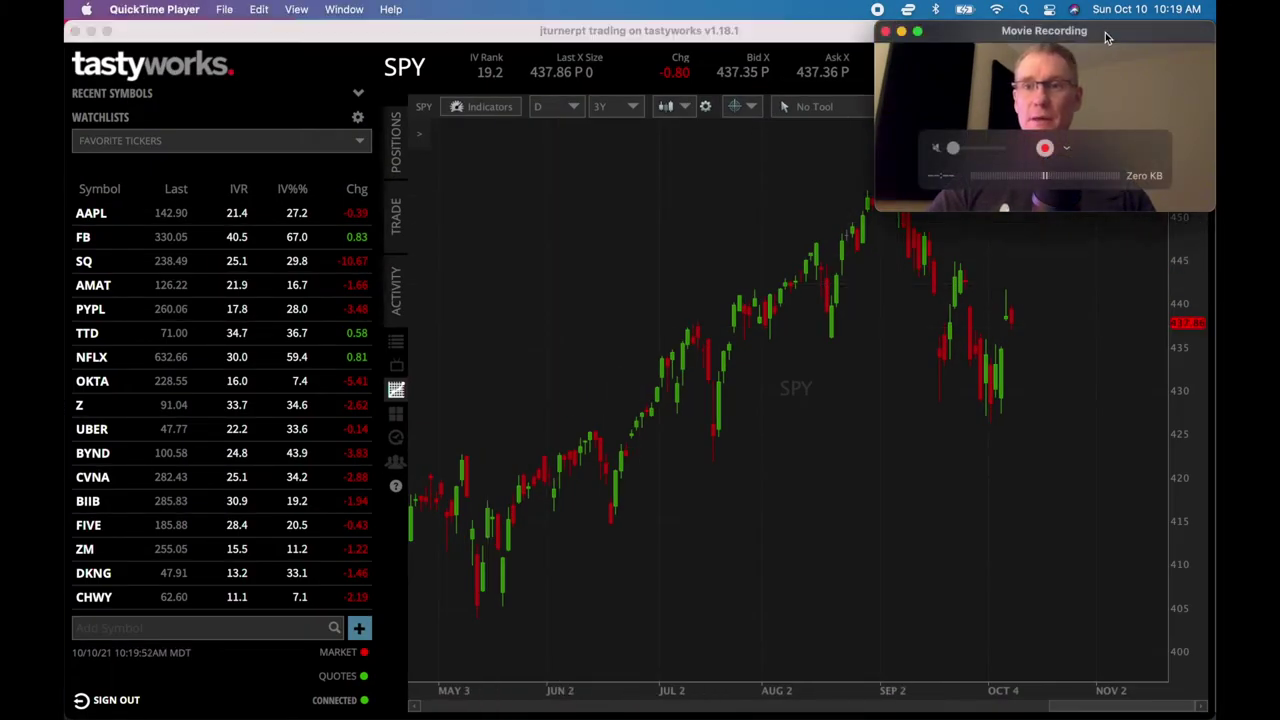
pyautogui.moveTo(1105, 35); pyautogui.dragTo(287, 543)
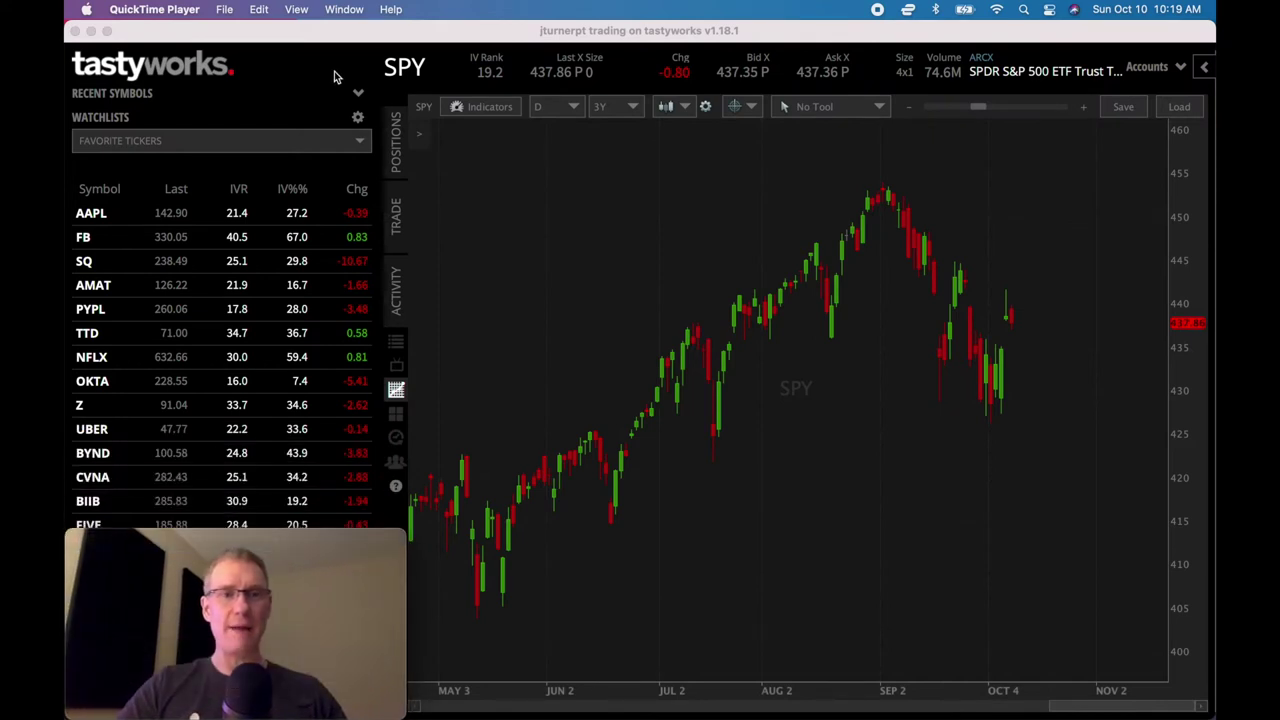
pyautogui.click(404, 68)
pyautogui.write('AAPL')
pyautogui.press('Return')
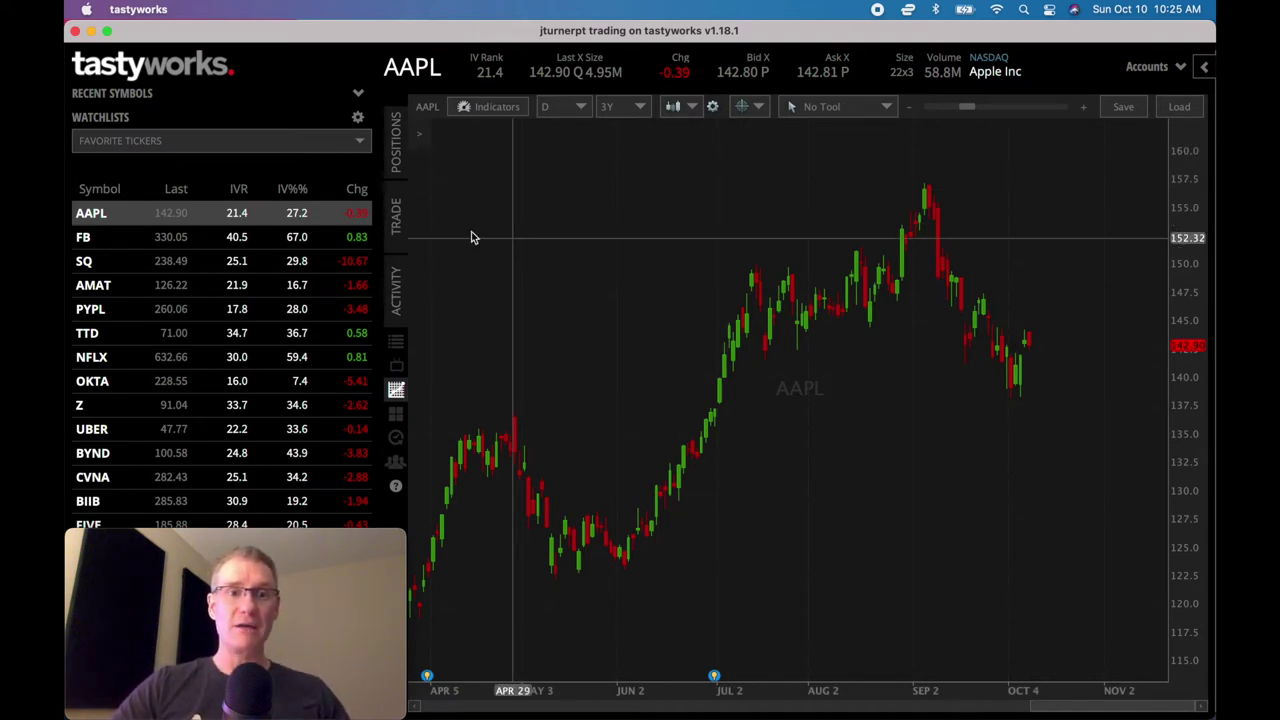
# Step: Open AAPL's option chain and expand the Nov 19, 2021 expiration strikes
pyautogui.click(397, 218)
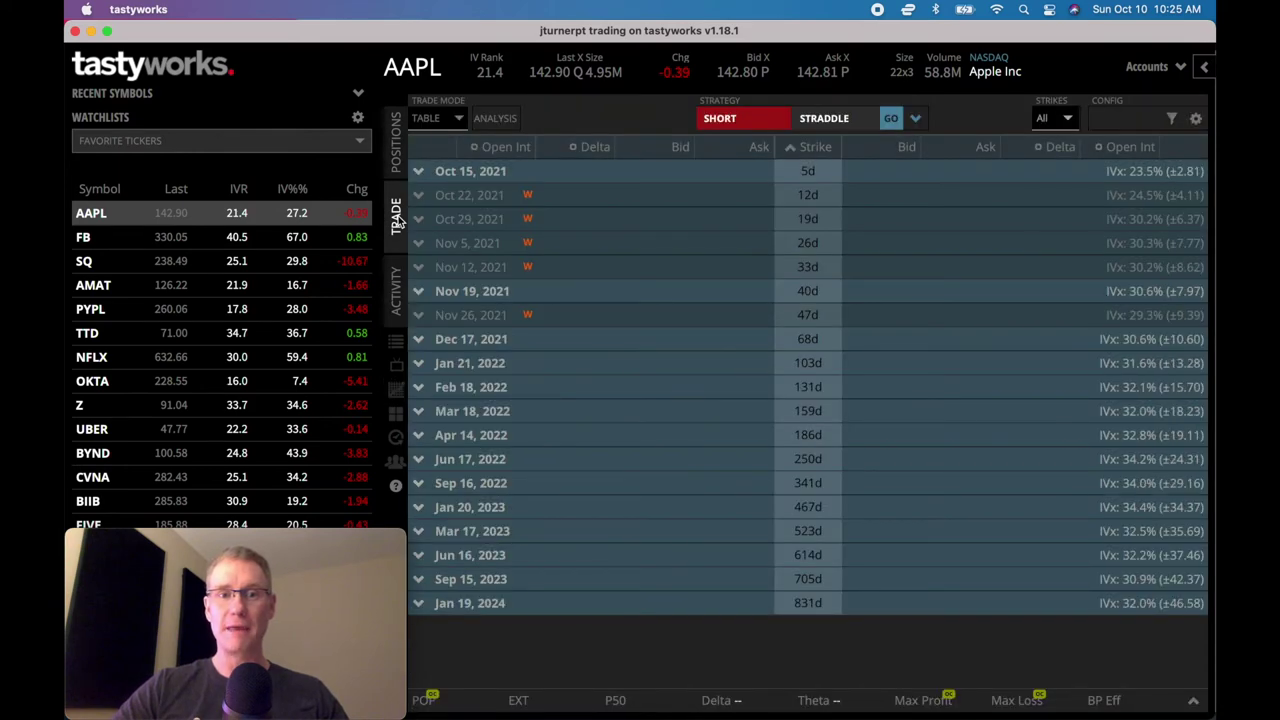
pyautogui.click(419, 295)
pyautogui.scroll(-3, 635, 360)
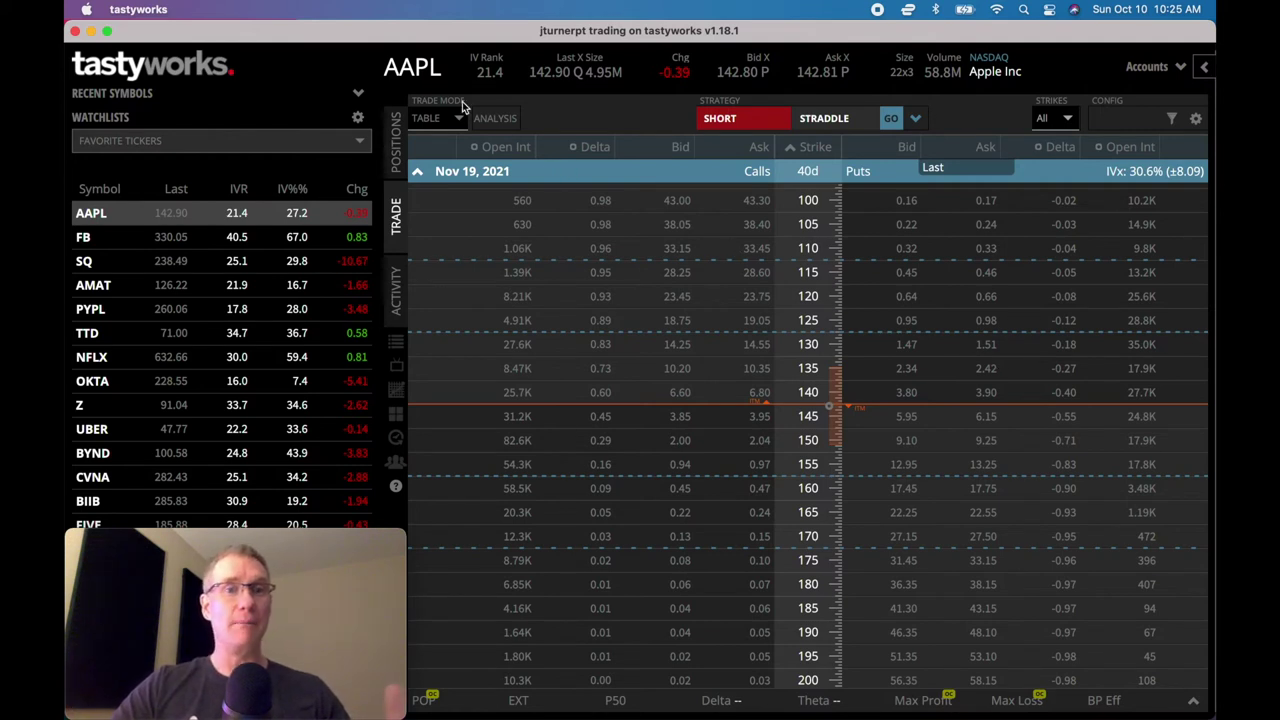
pyautogui.click(443, 70)
# Step: Enter ULTA as the ticker to load its option chain
pyautogui.write('ULTA')
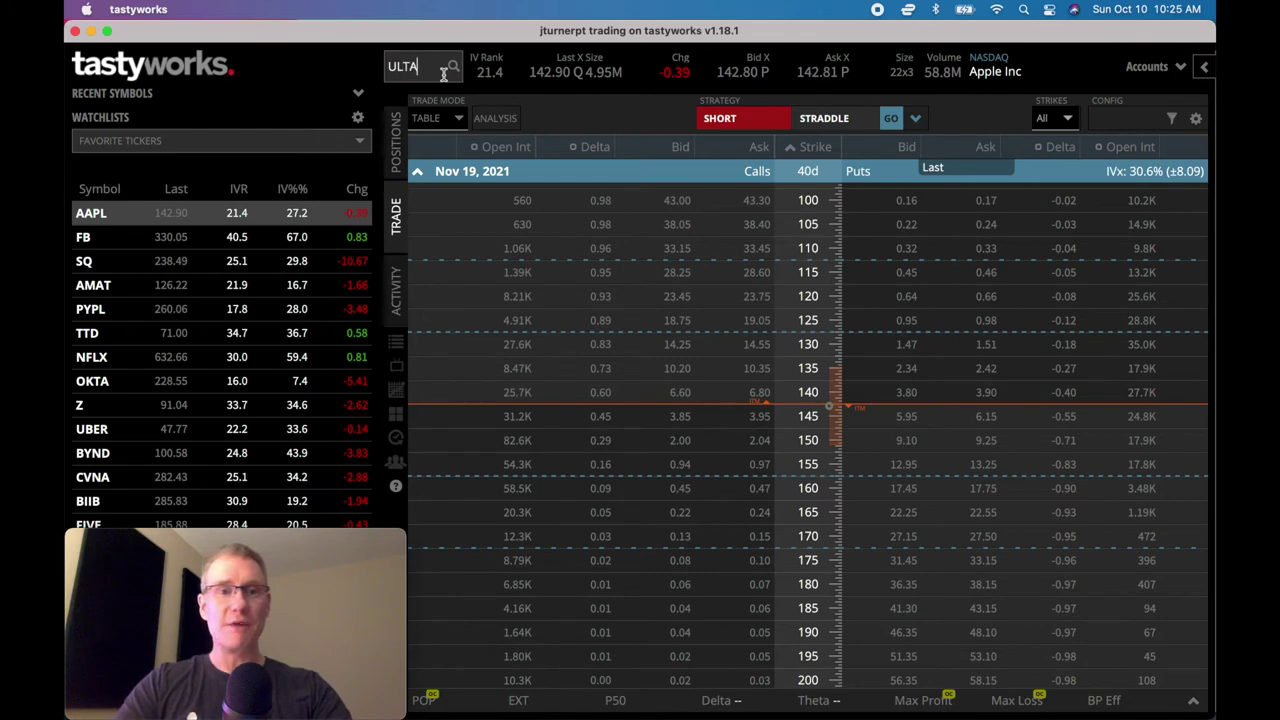
pyautogui.press('Return')
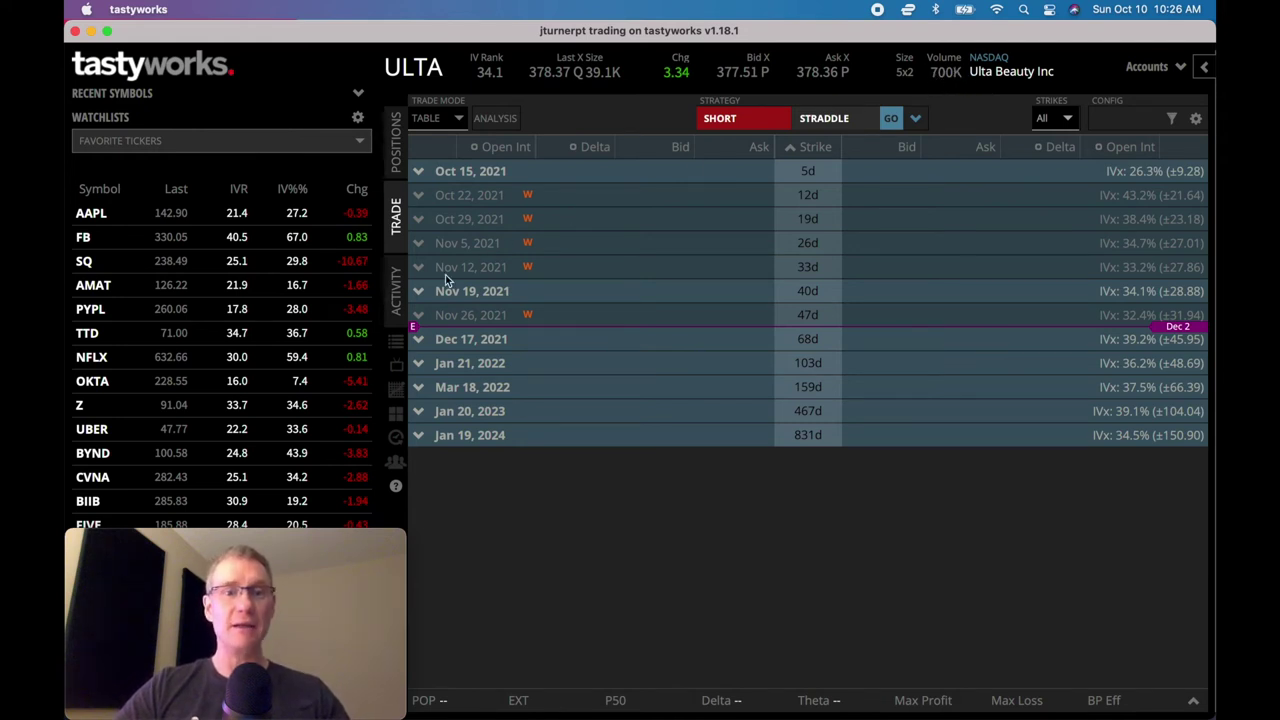
# Step: Switch ULTA's chain to the Nov 12, 2021 expiration and add an Open Int column to the puts side
pyautogui.click(419, 292)
pyautogui.scroll(1, 620, 350)
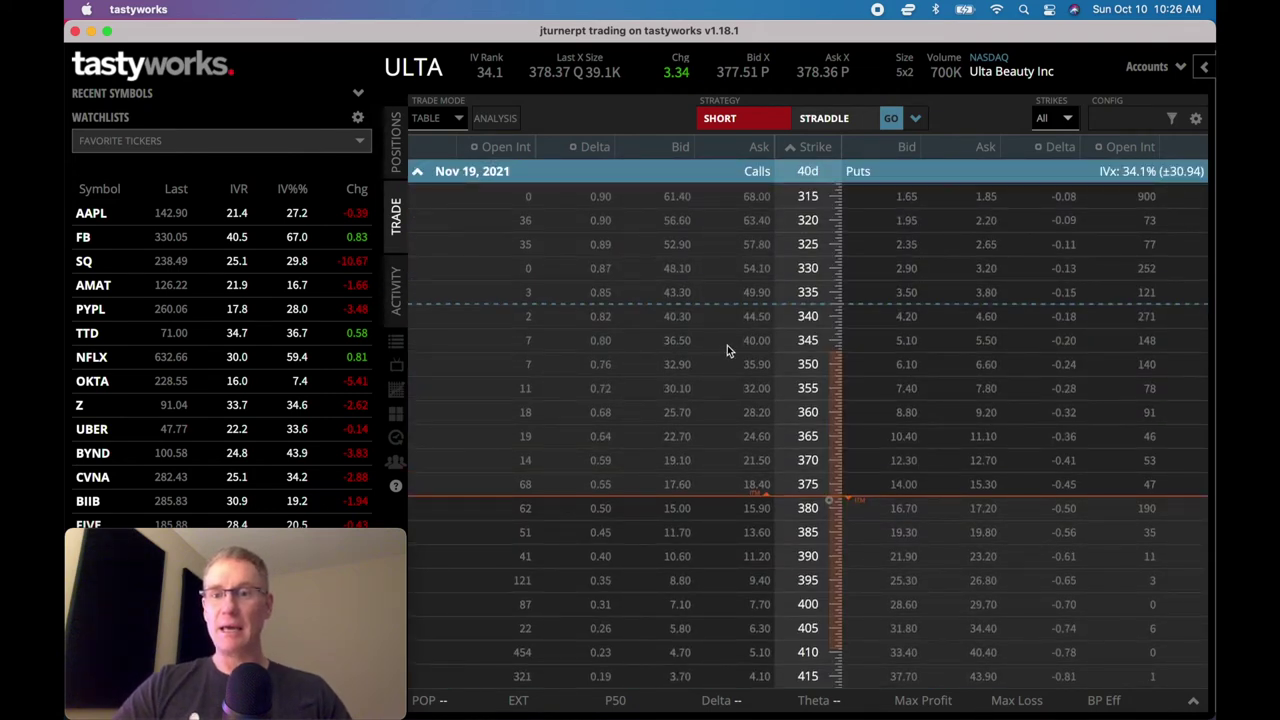
pyautogui.scroll(-1, 776, 350)
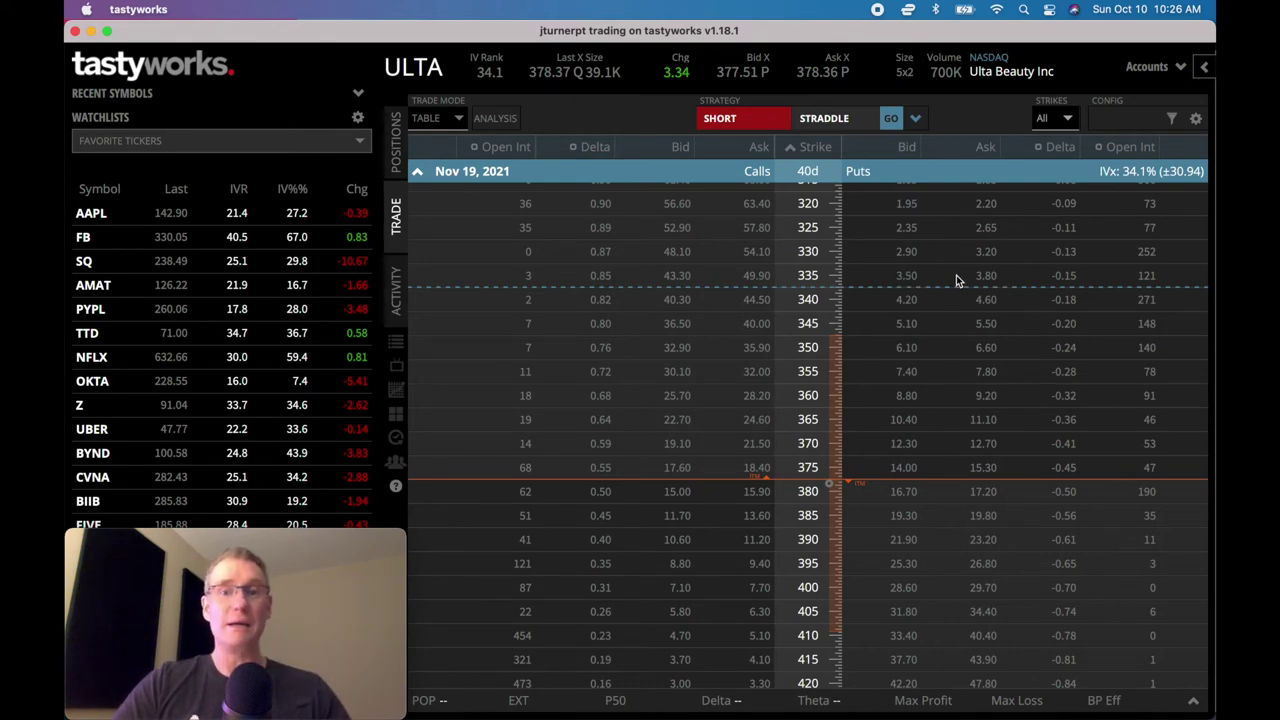
pyautogui.click(427, 173)
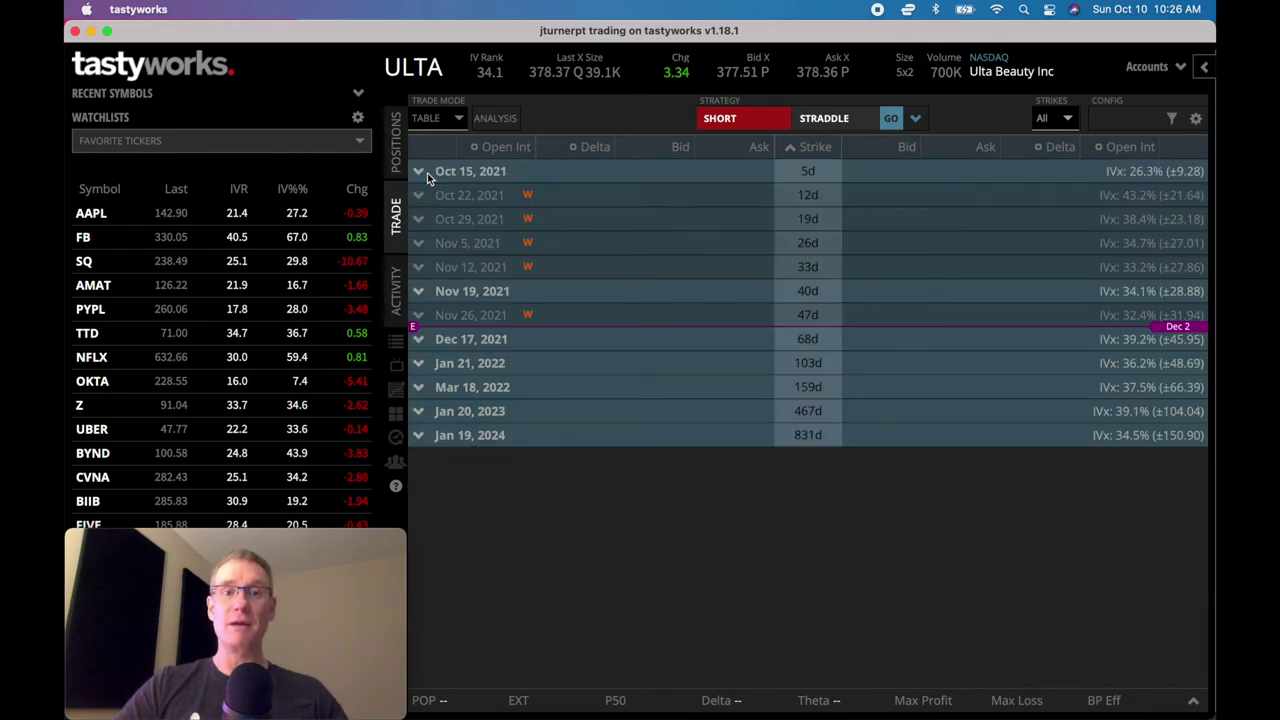
pyautogui.click(419, 268)
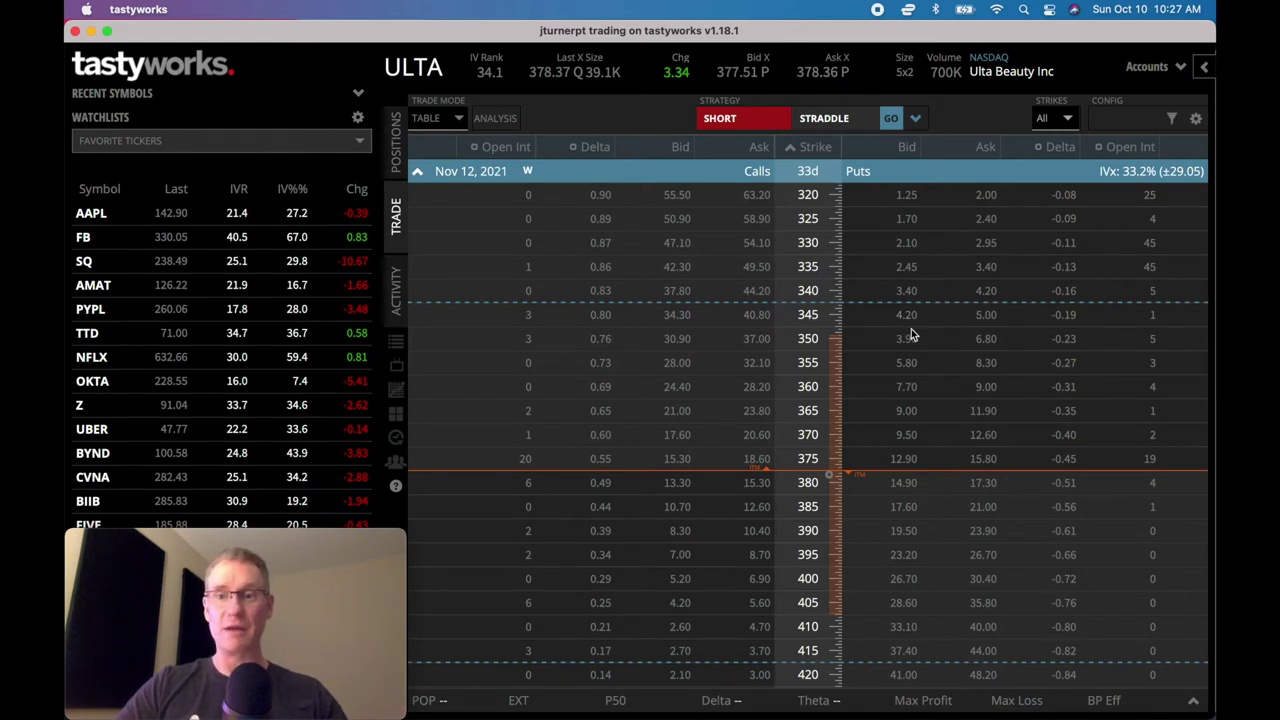
pyautogui.scroll(1, 940, 342)
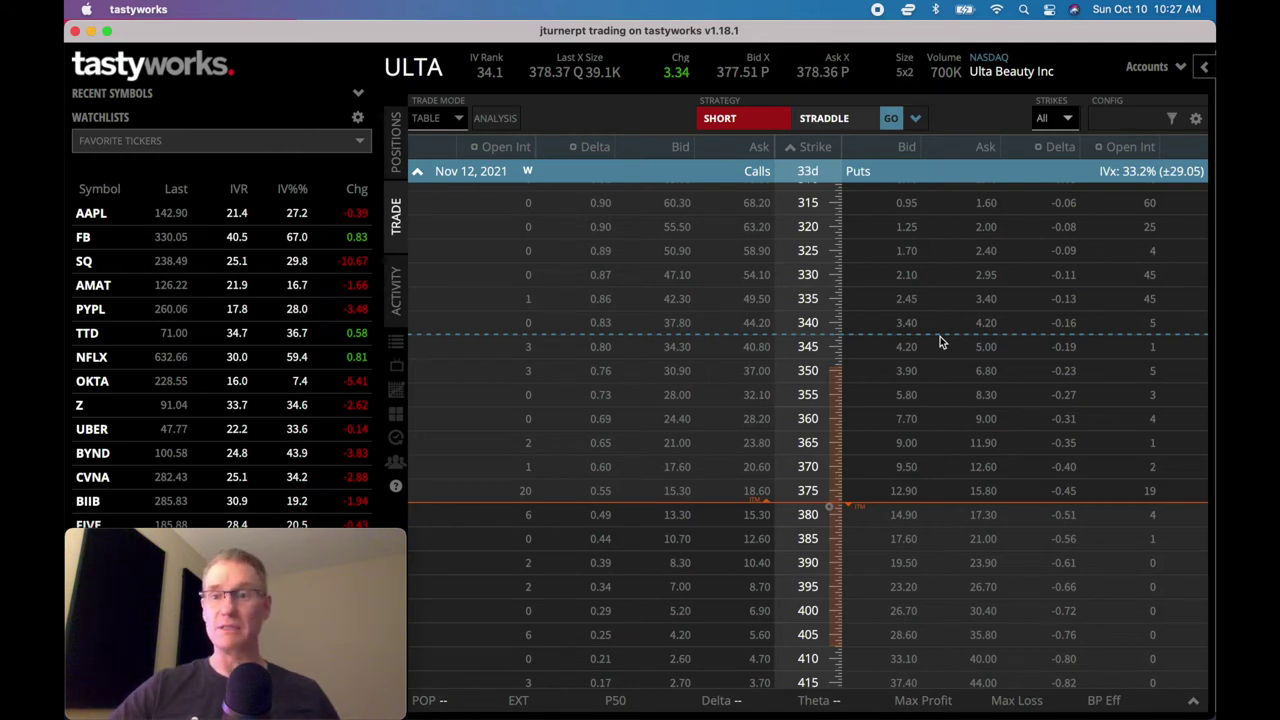
pyautogui.click(1132, 148)
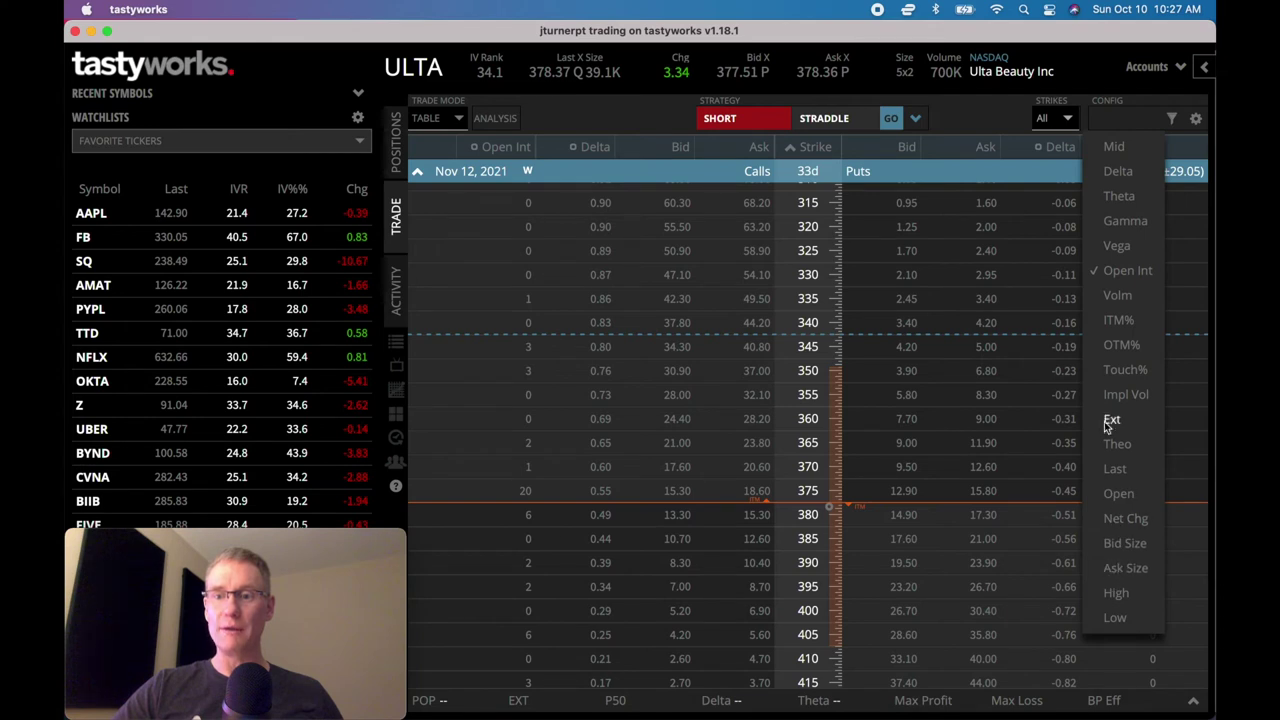
pyautogui.click(1122, 272)
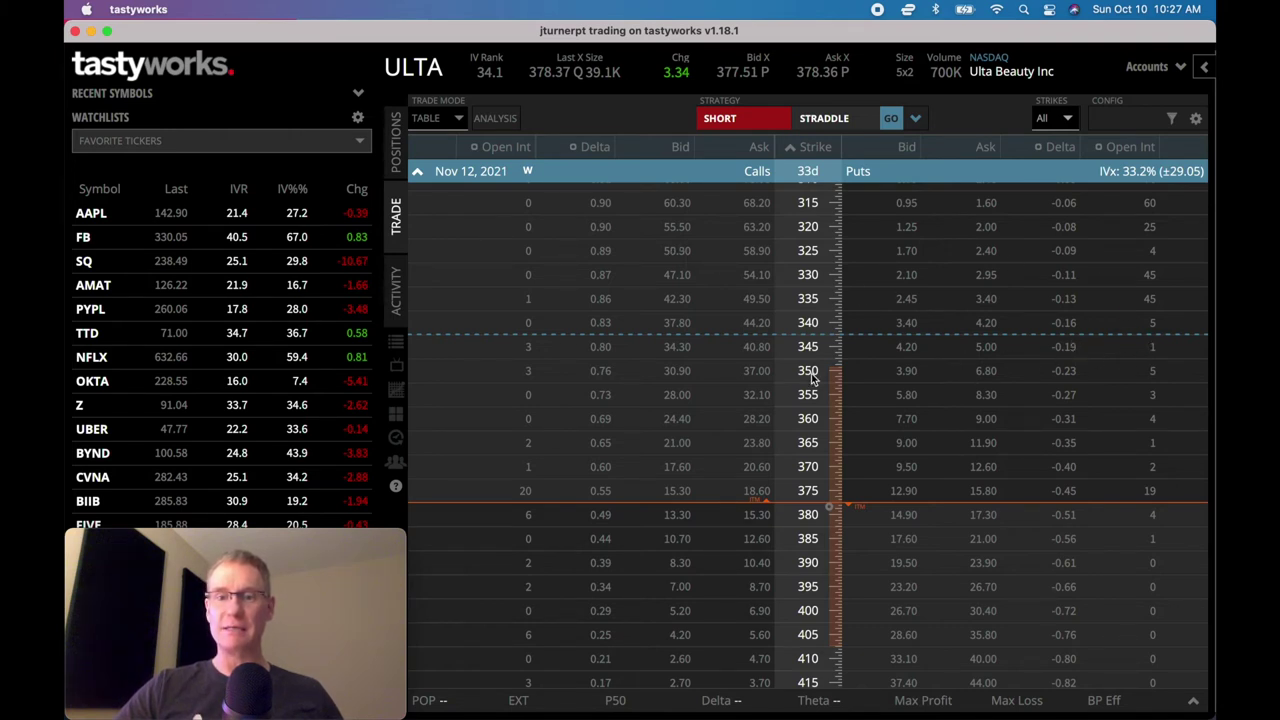
# Step: Clear the staged 345 put sell order and switch ULTA's chain to Nov 19, 2021
pyautogui.click(910, 347)
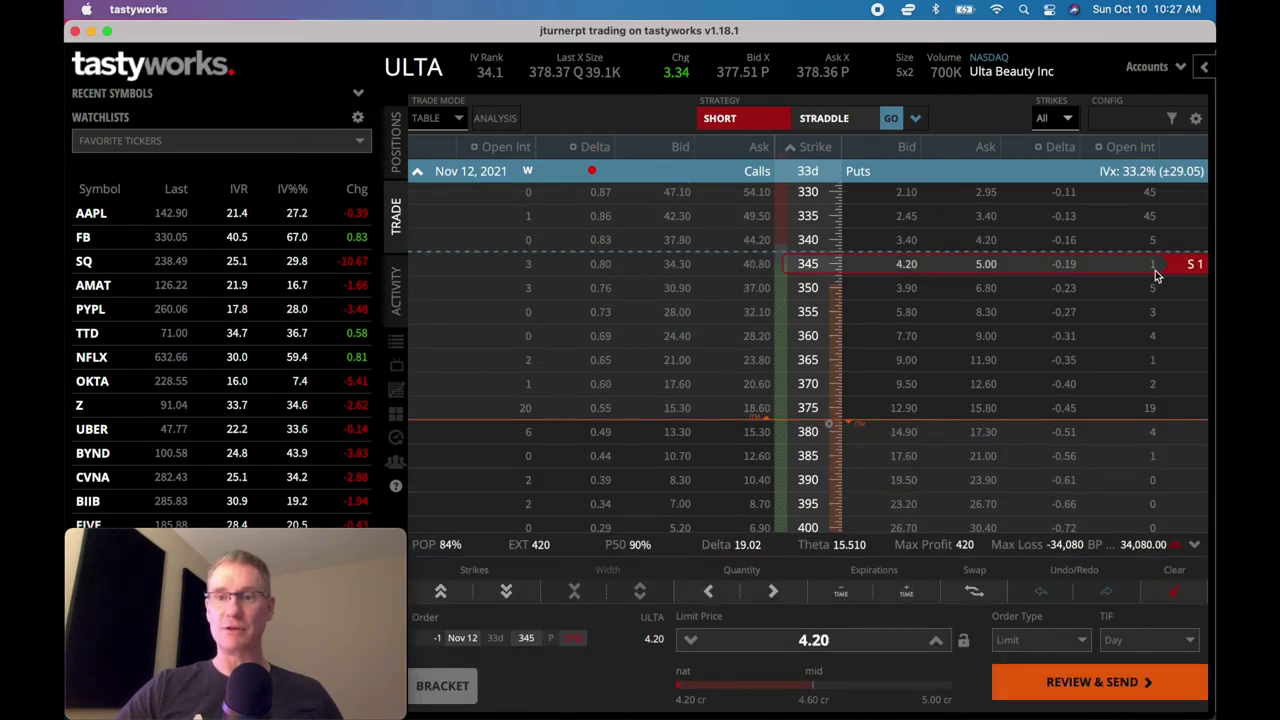
pyautogui.click(1178, 593)
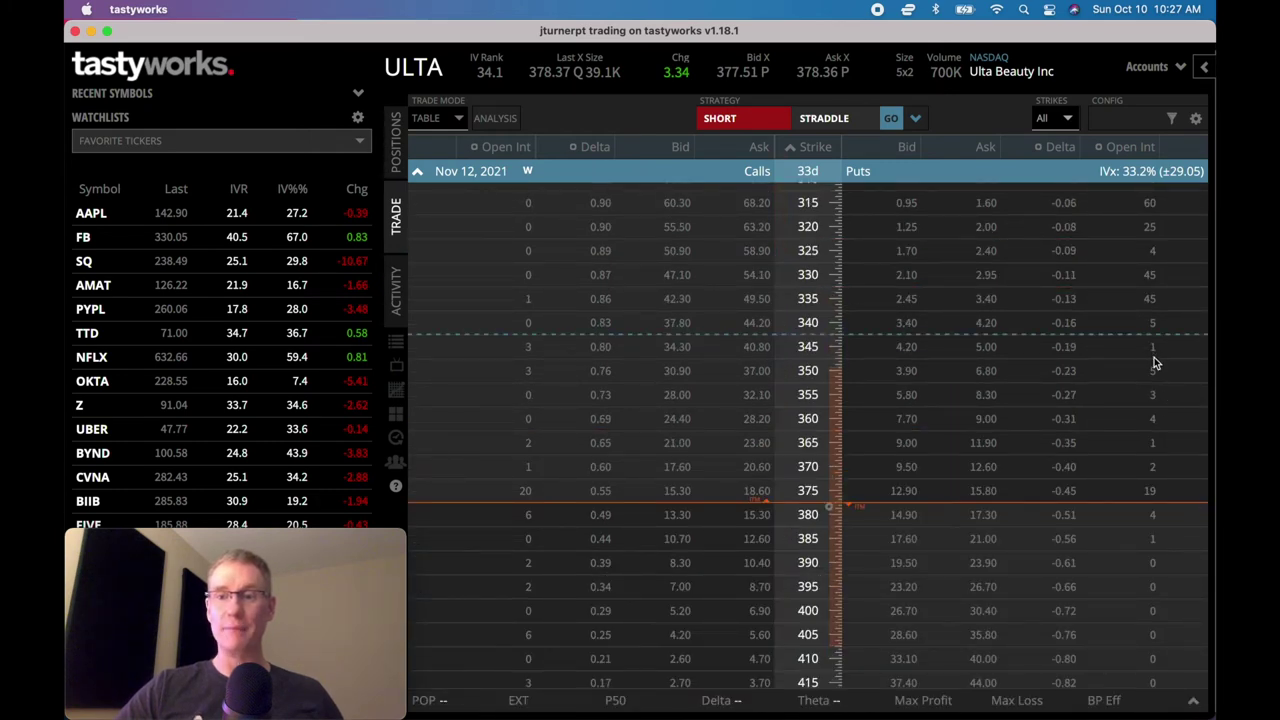
pyautogui.click(420, 175)
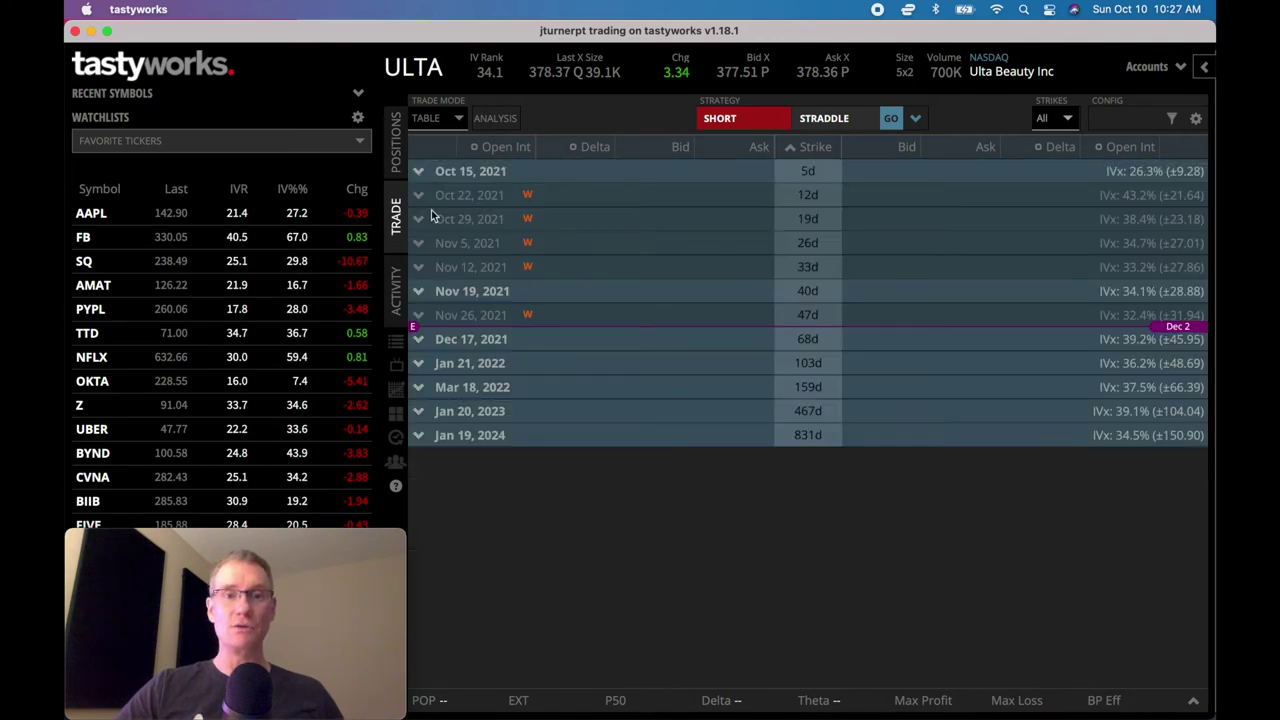
pyautogui.click(420, 291)
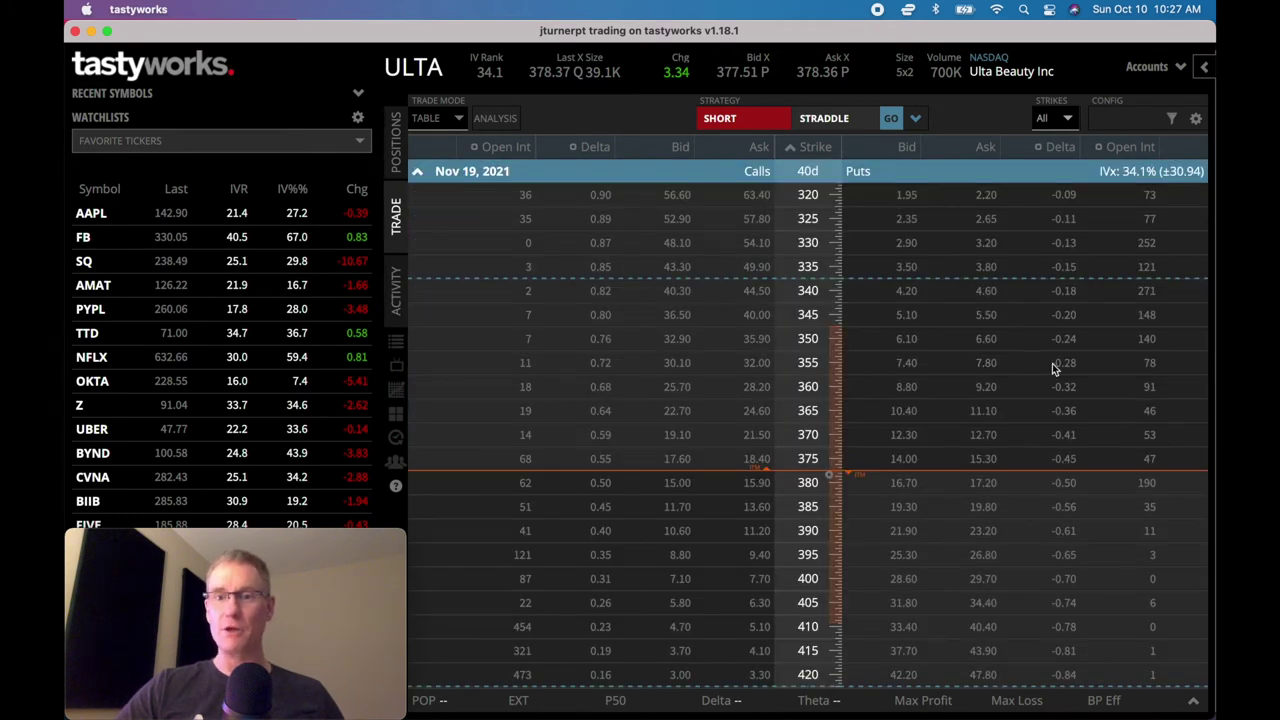
pyautogui.scroll(1, 1043, 340)
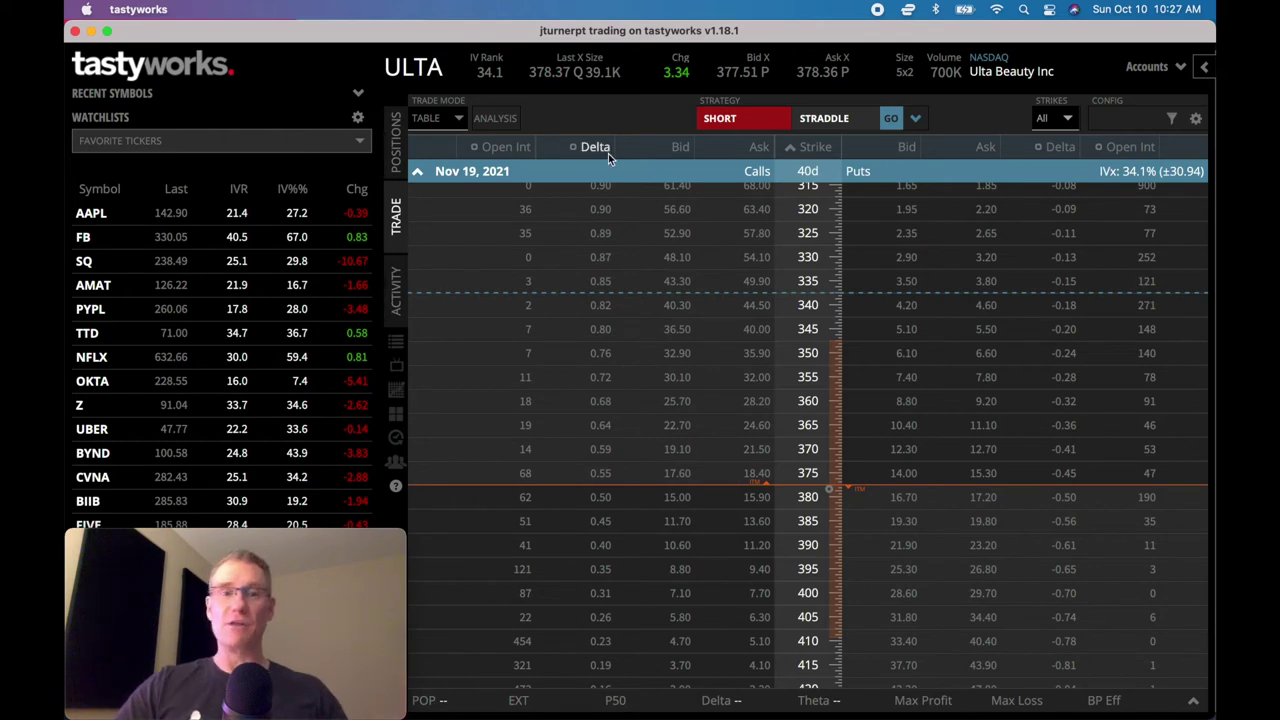
pyautogui.click(425, 76)
# Step: Load TSLA in tastyworks and expand its Nov 19, 2021 option chain of calls and puts
pyautogui.write('TSLA')
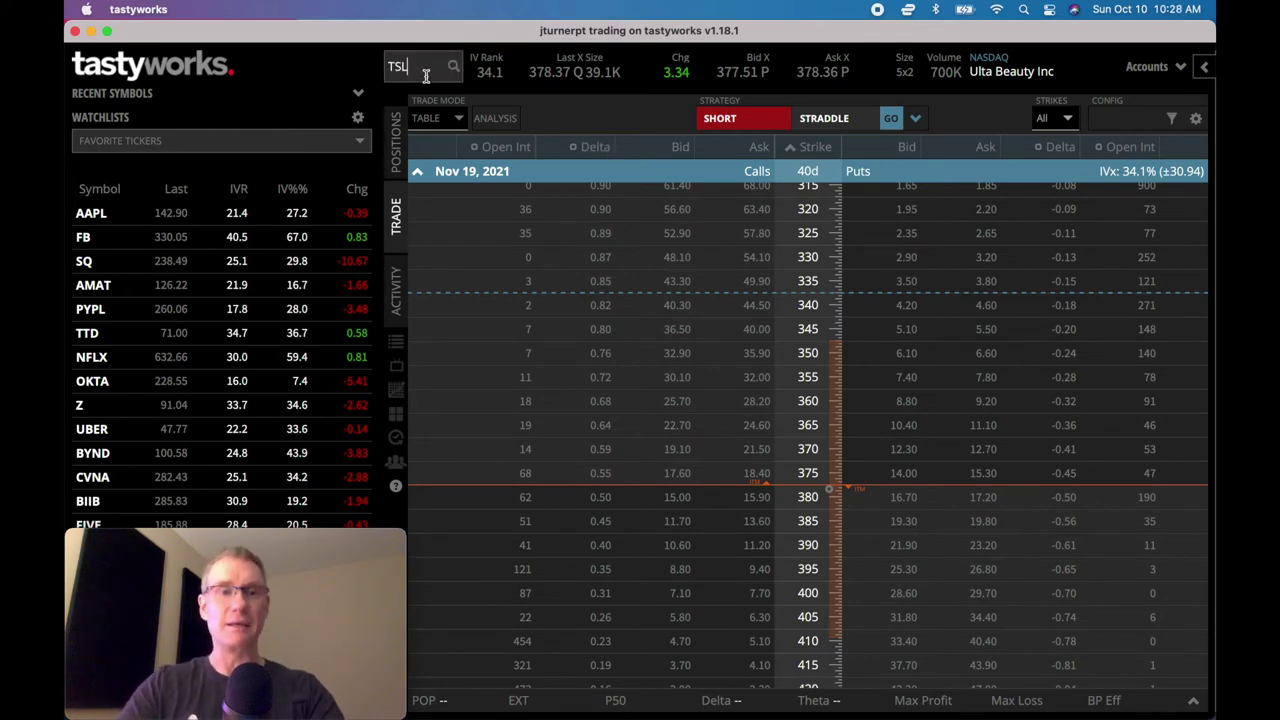
pyautogui.press('Return')
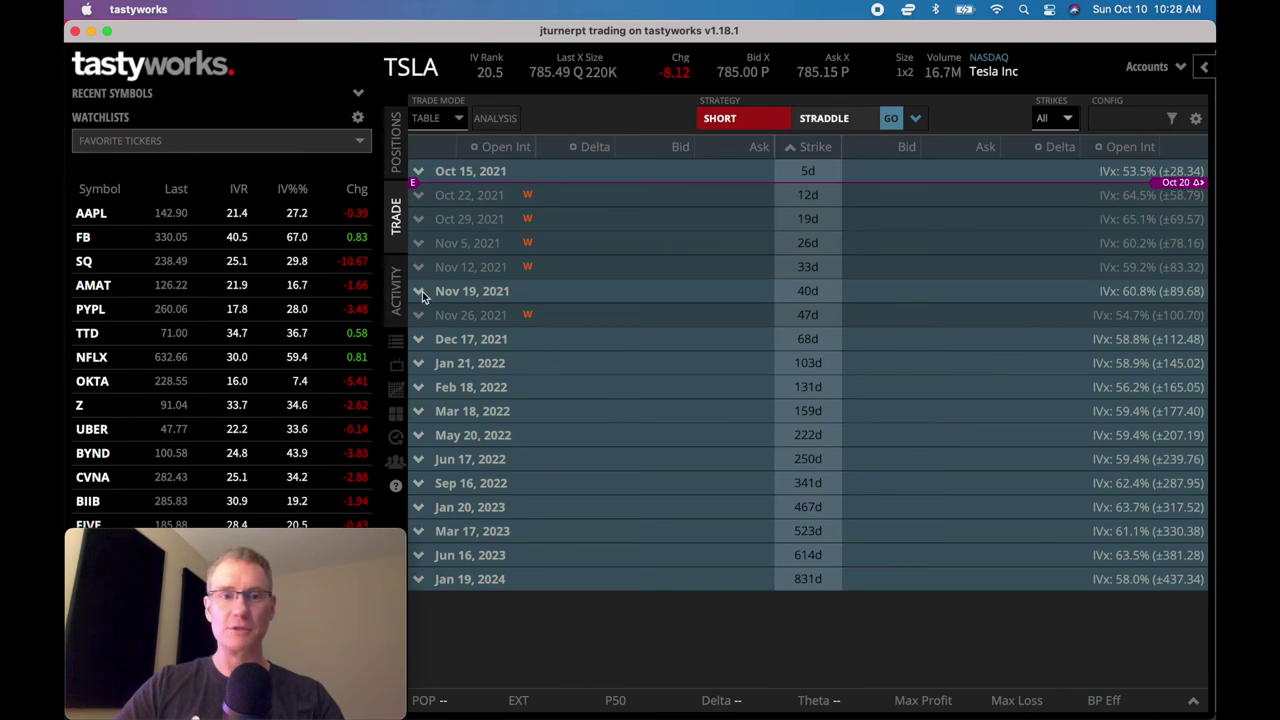
pyautogui.click(420, 291)
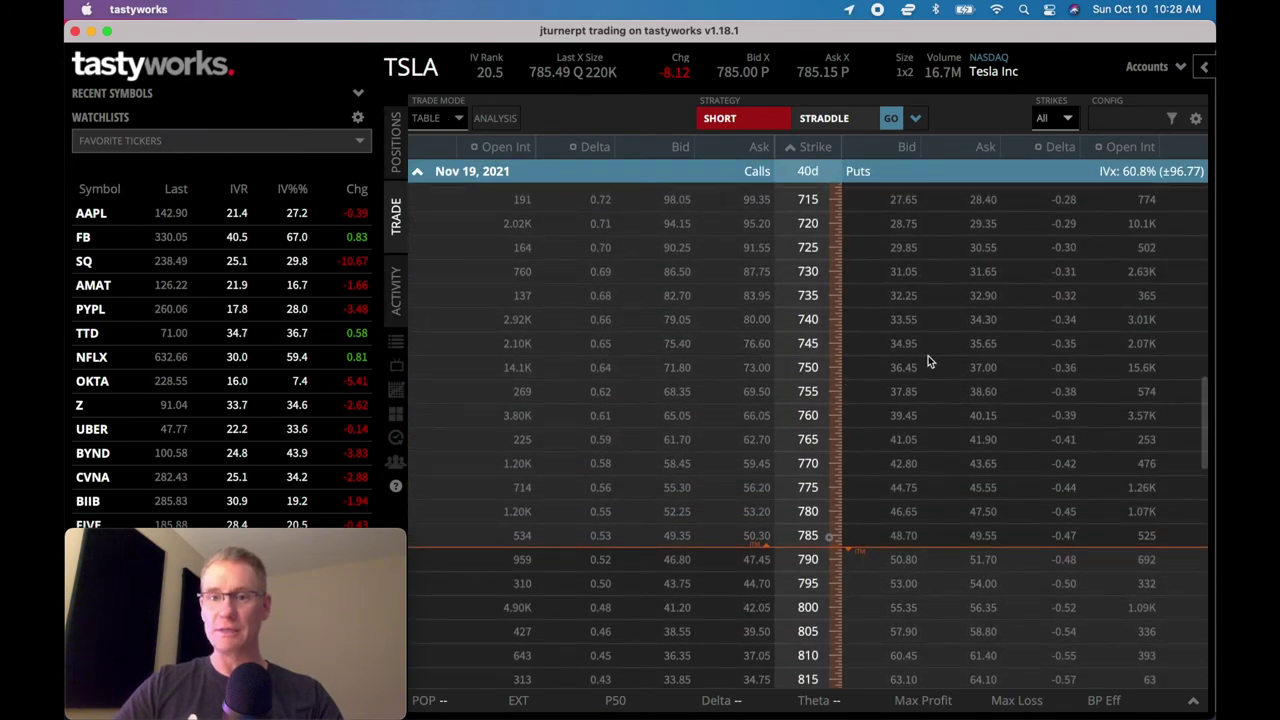
pyautogui.scroll(-2, 928, 362)
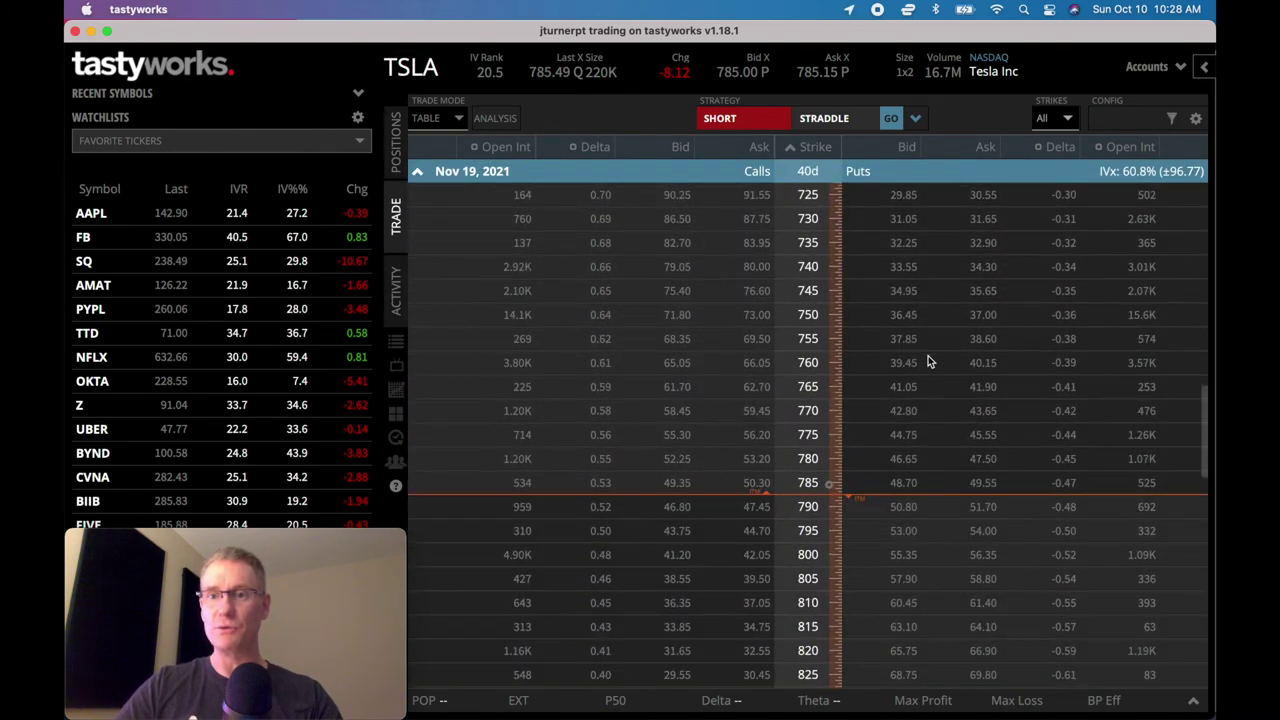
pyautogui.scroll(6, 928, 360)
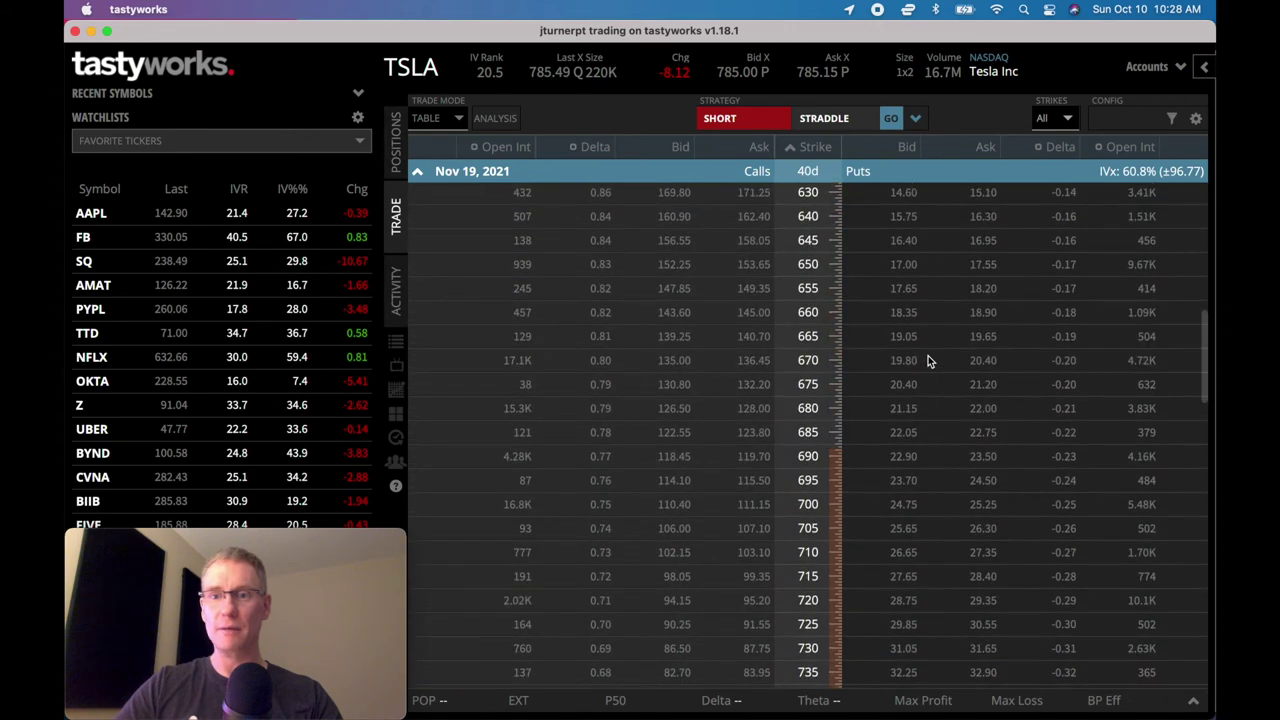
pyautogui.scroll(3, 928, 358)
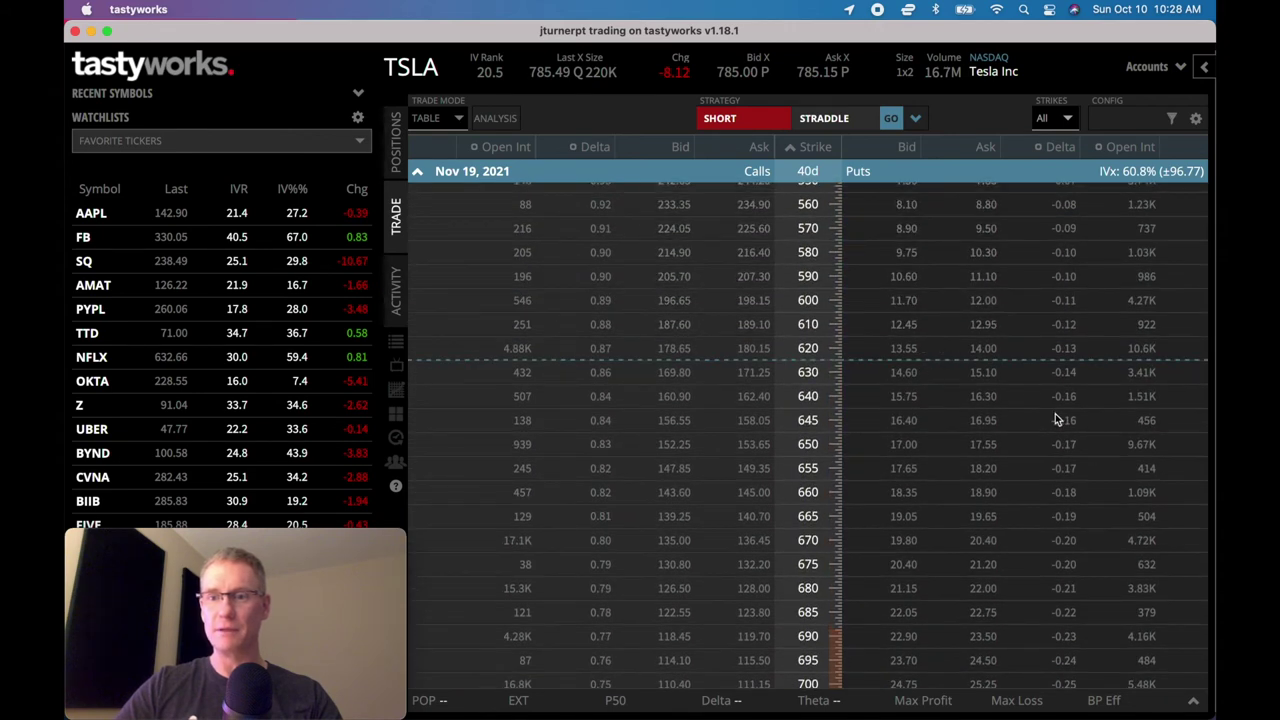
# Step: Preview selling one TSLA 630 put at the bid, then collapse the Nov 19 expiration
pyautogui.click(889, 376)
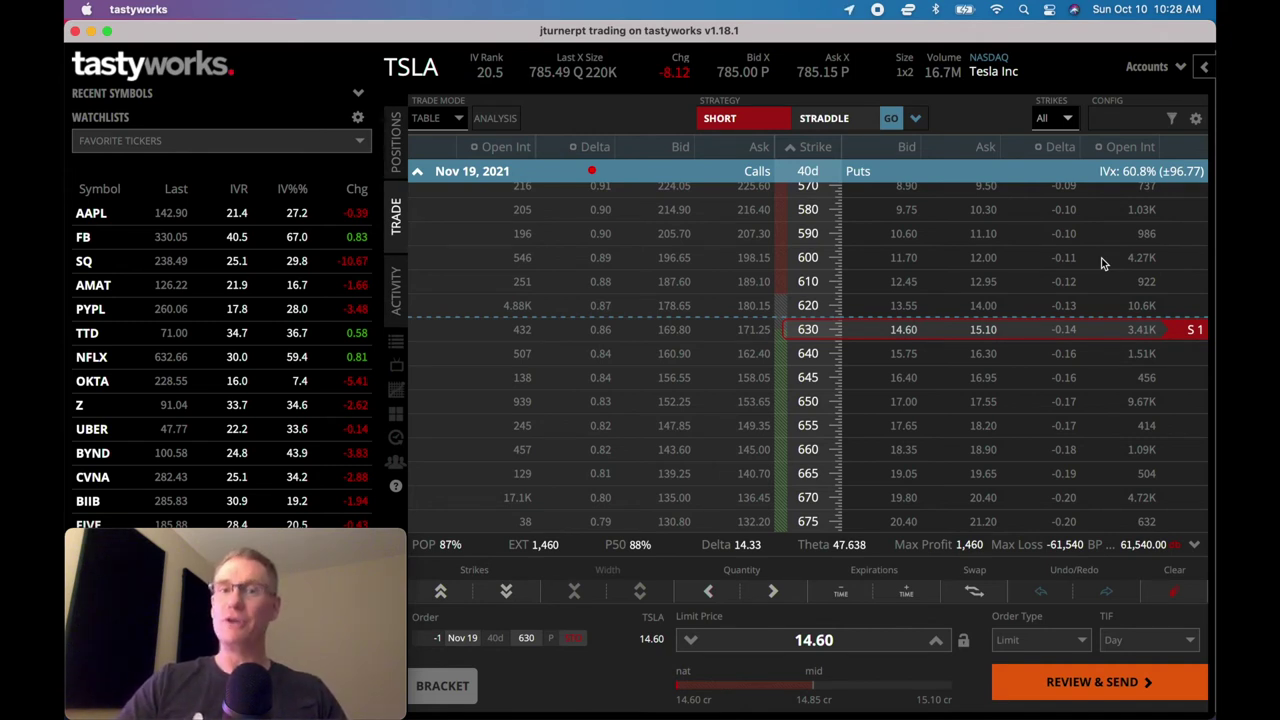
pyautogui.scroll(1, 1120, 215)
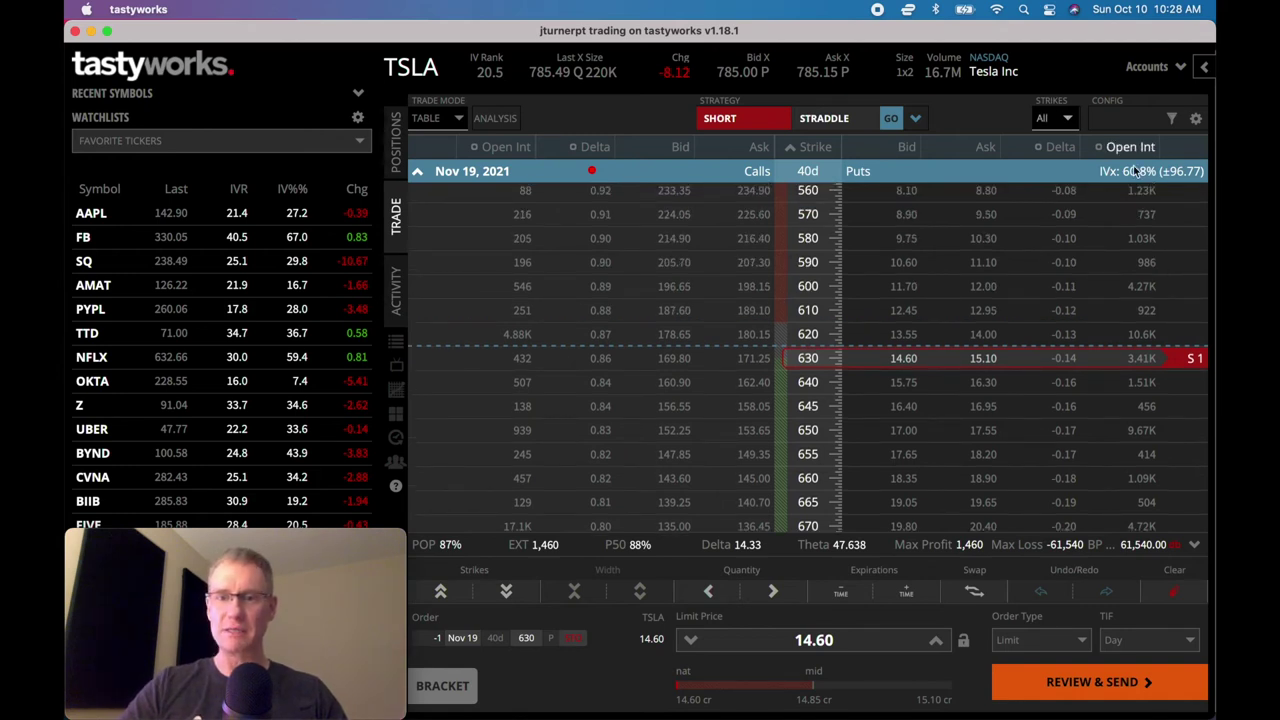
pyautogui.scroll(4, 1094, 284)
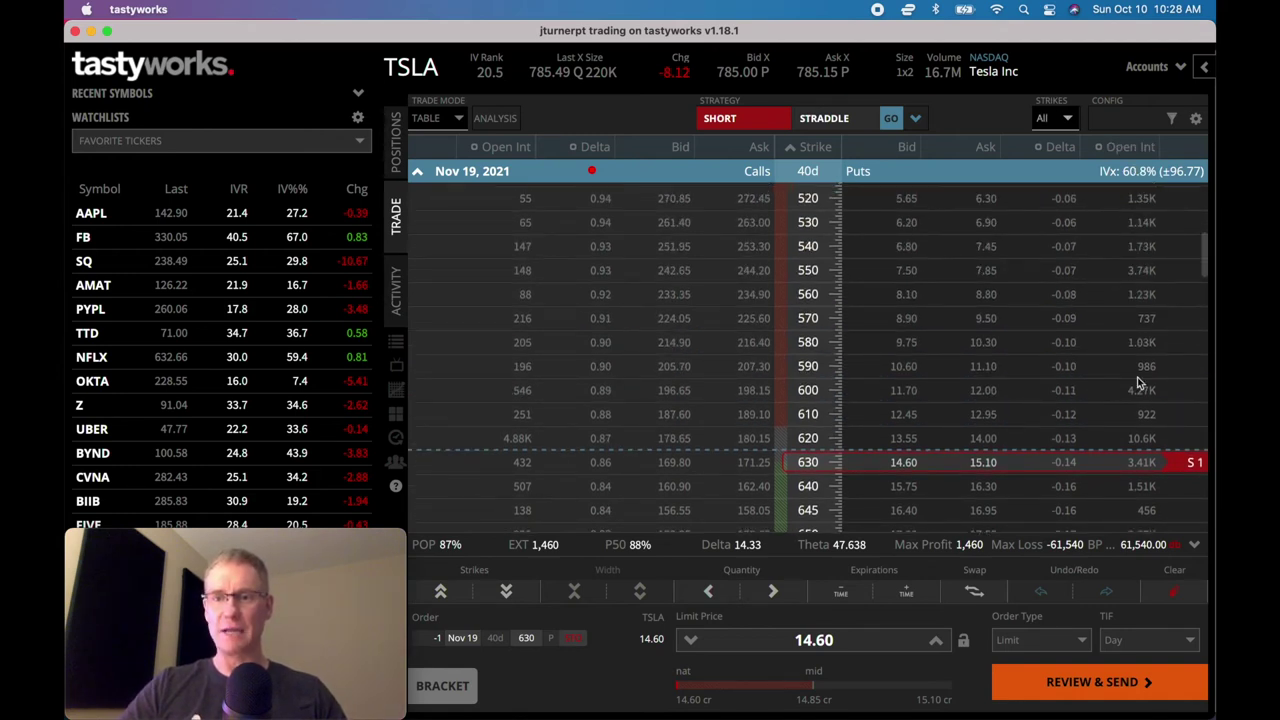
pyautogui.scroll(10, 1109, 250)
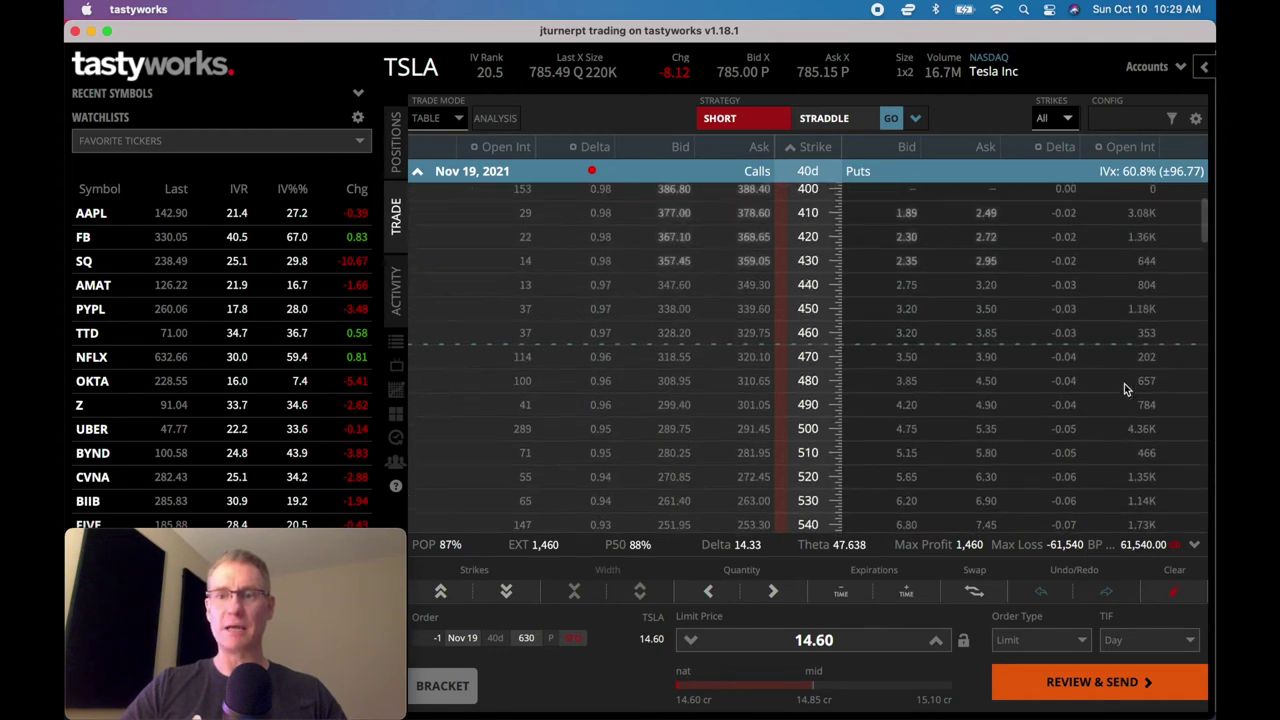
pyautogui.scroll(5, 1080, 315)
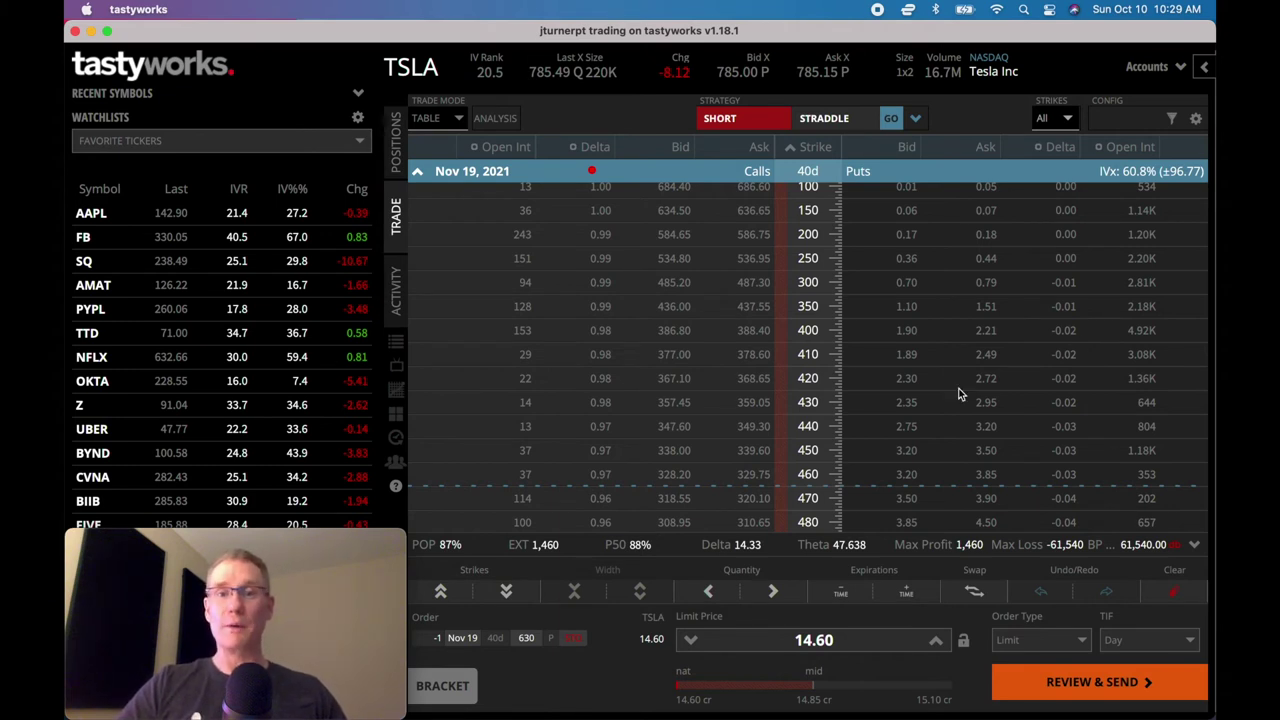
pyautogui.click(418, 174)
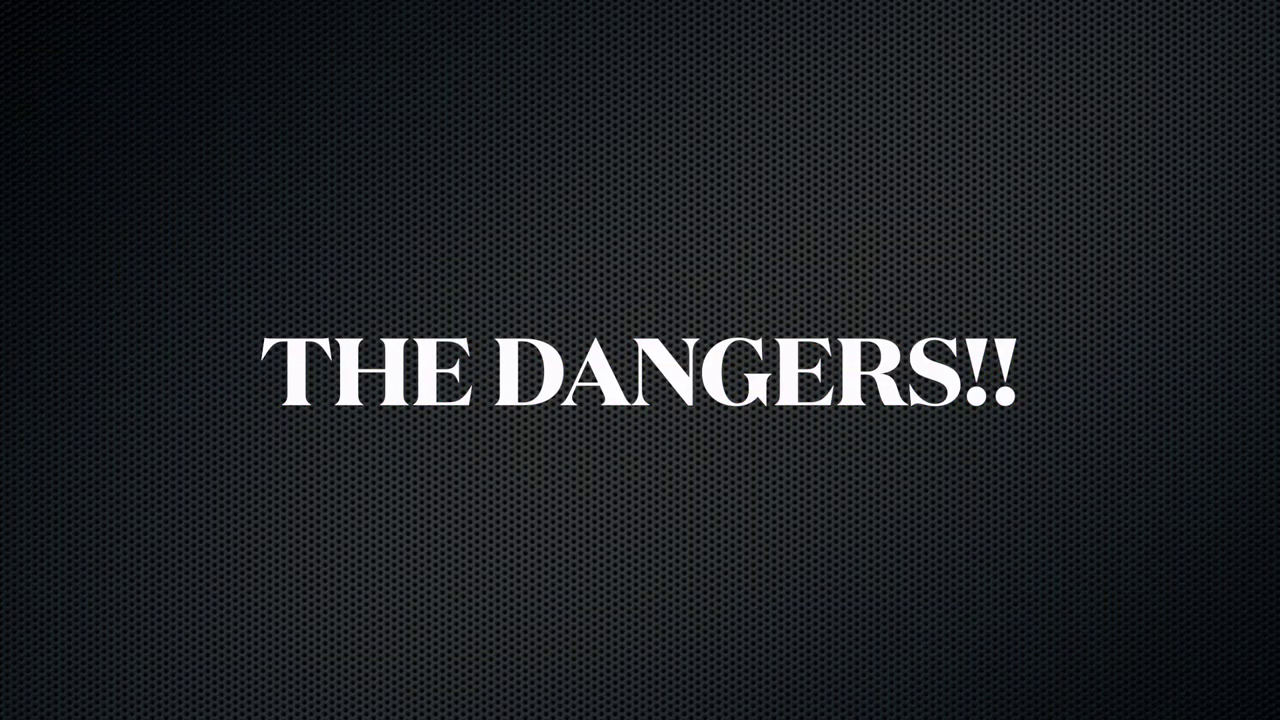
# Step: Switch to the Chrome Finviz screener window via Mission Control
pyautogui.hotkey('ctrl', 'Up')
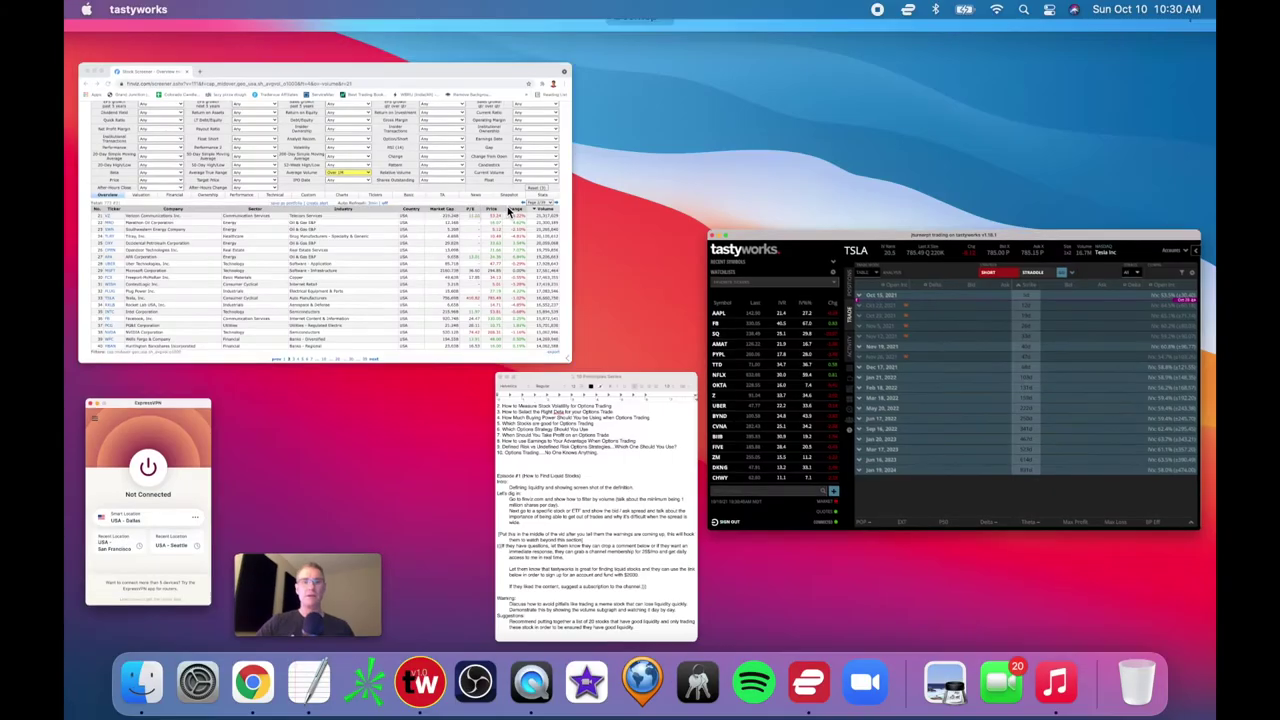
pyautogui.click(320, 210)
pyautogui.scroll(-5, 883, 369)
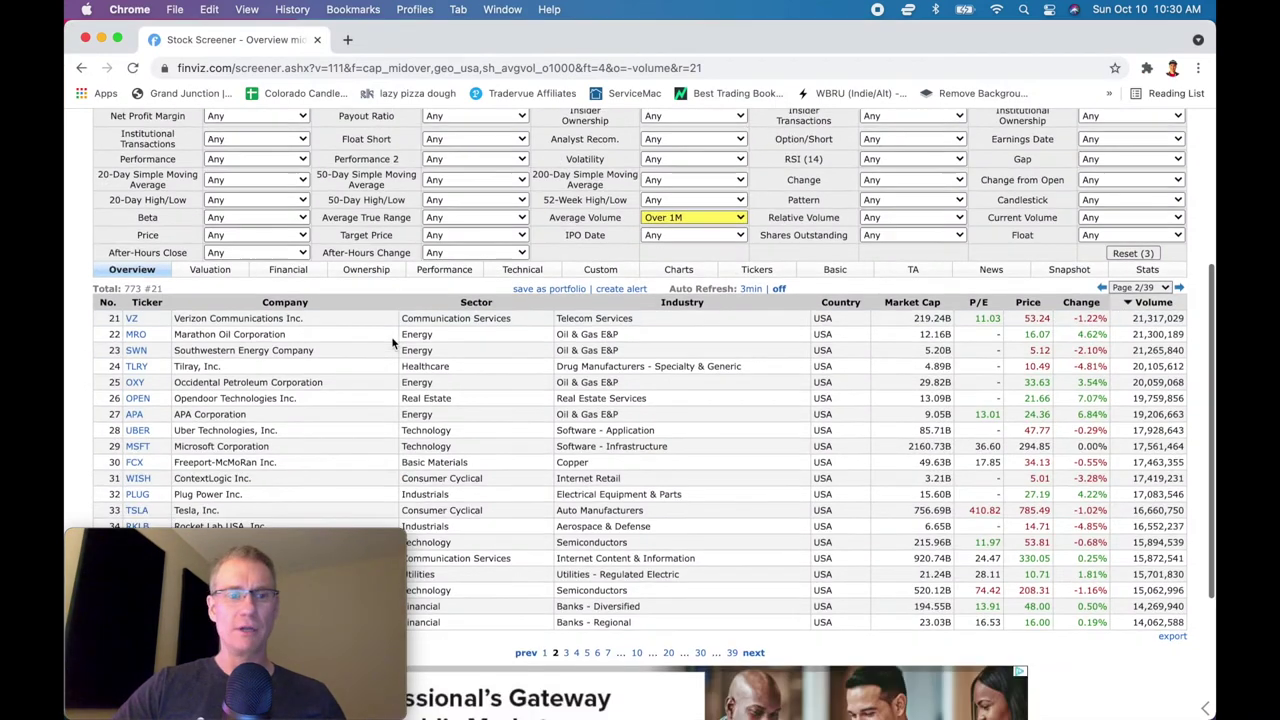
# Step: Return the Finviz screener to page 1 of 39, listing CCXI, F and AAPL first
pyautogui.click(141, 539)
pyautogui.moveTo(141, 539); pyautogui.dragTo(952, 29)
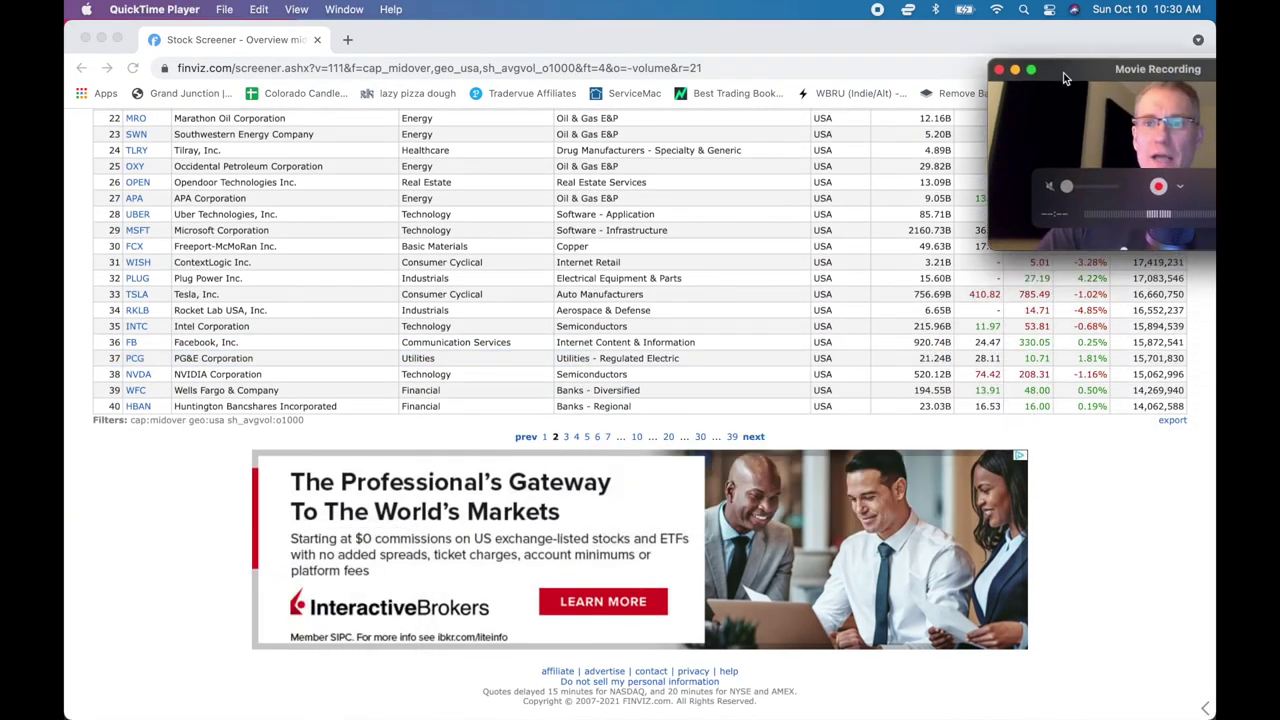
pyautogui.click(526, 436)
pyautogui.scroll(-2, 572, 632)
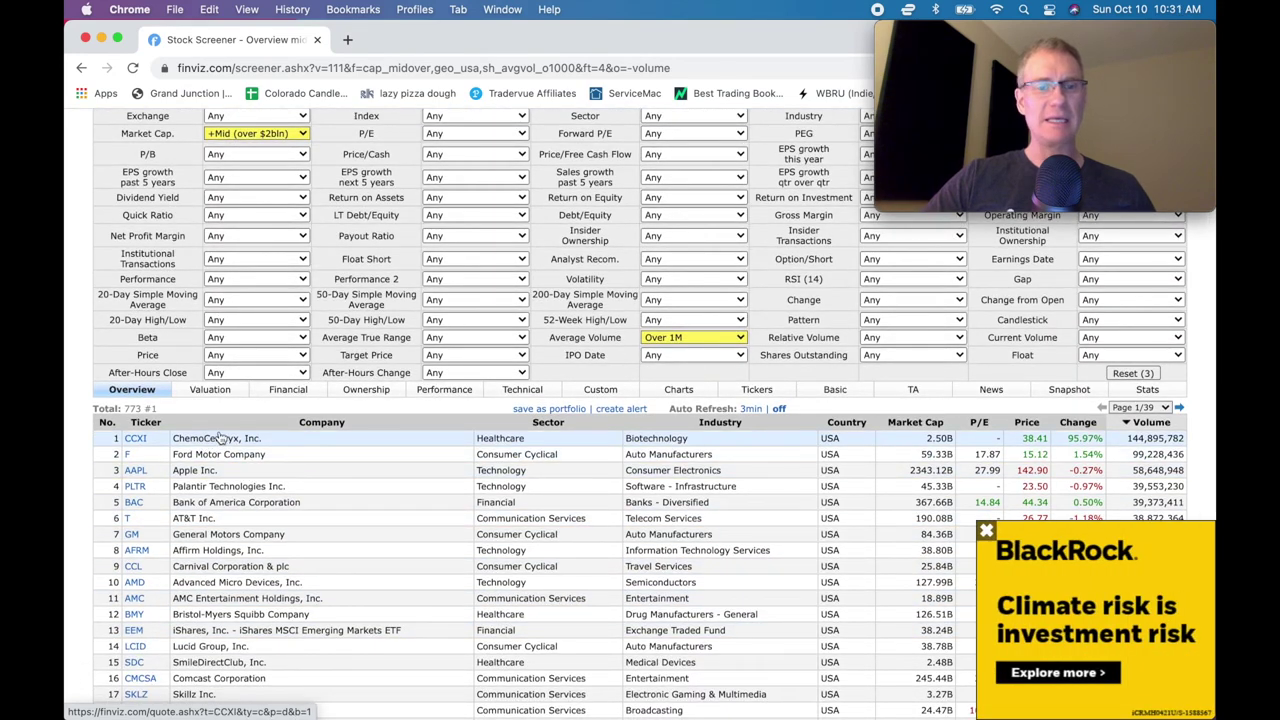
pyautogui.scroll(-1, 275, 445)
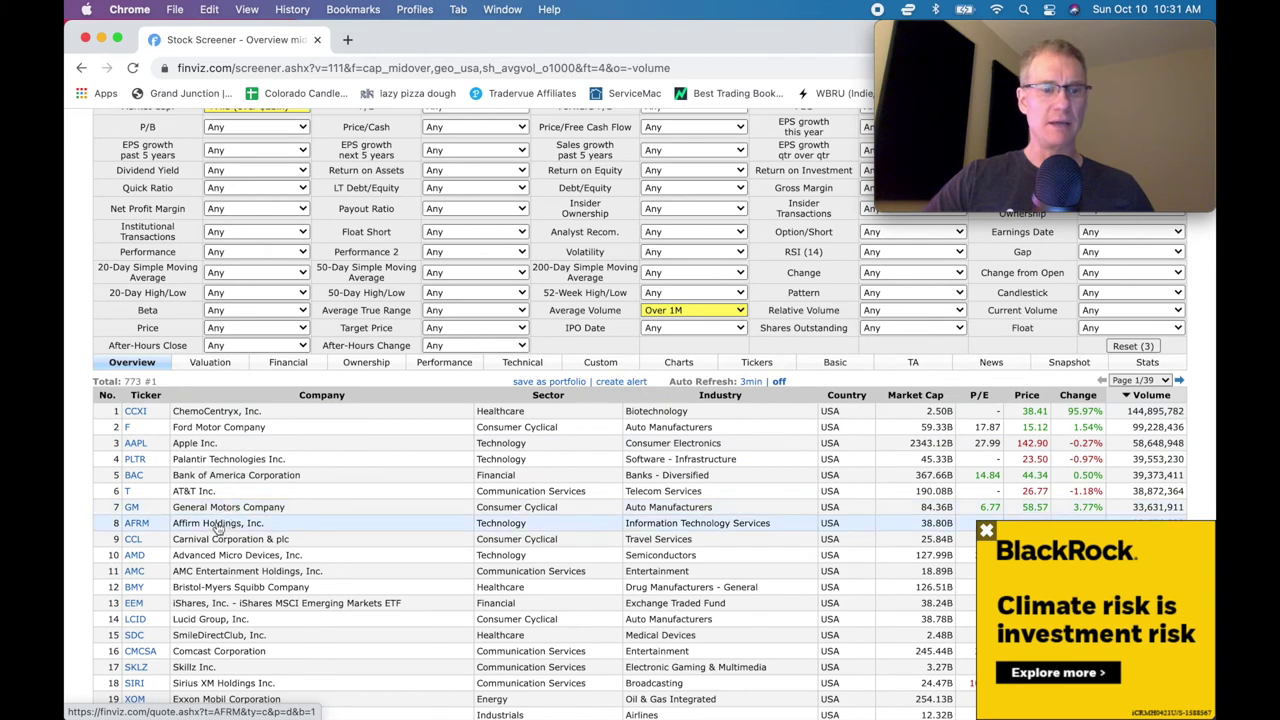
pyautogui.scroll(-2, 208, 533)
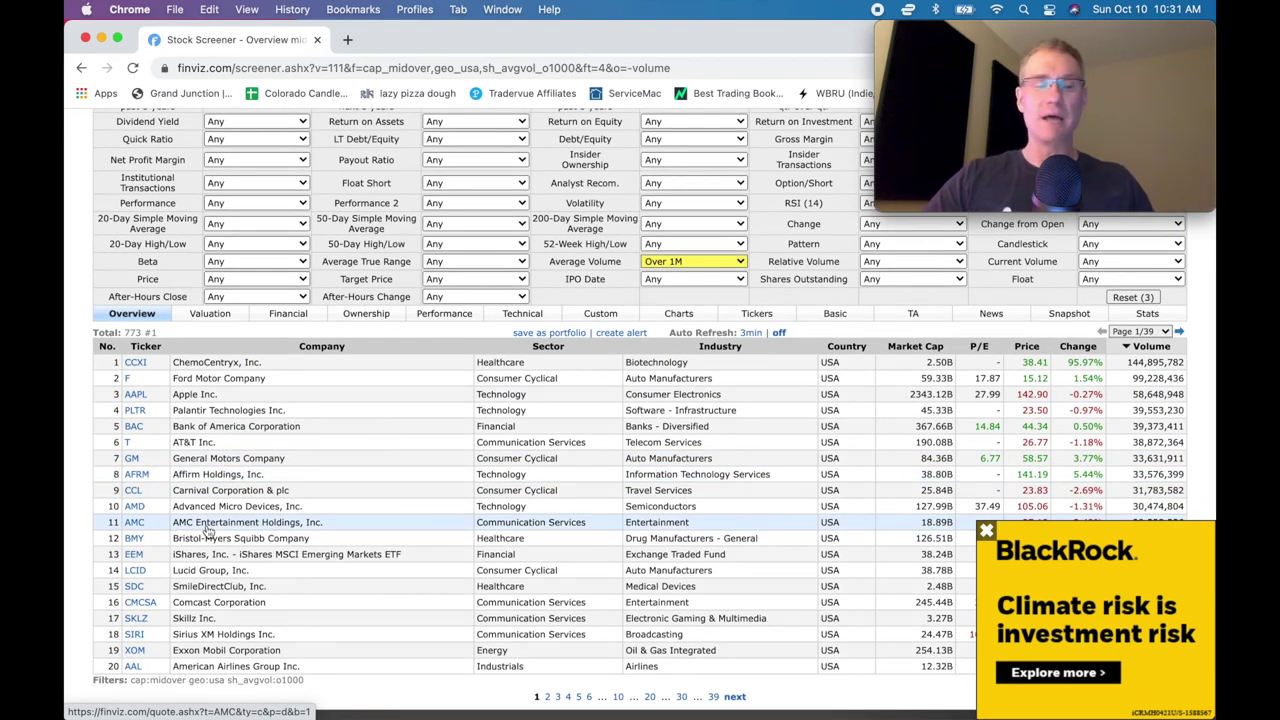
pyautogui.scroll(-2, 208, 533)
pyautogui.scroll(2, 208, 532)
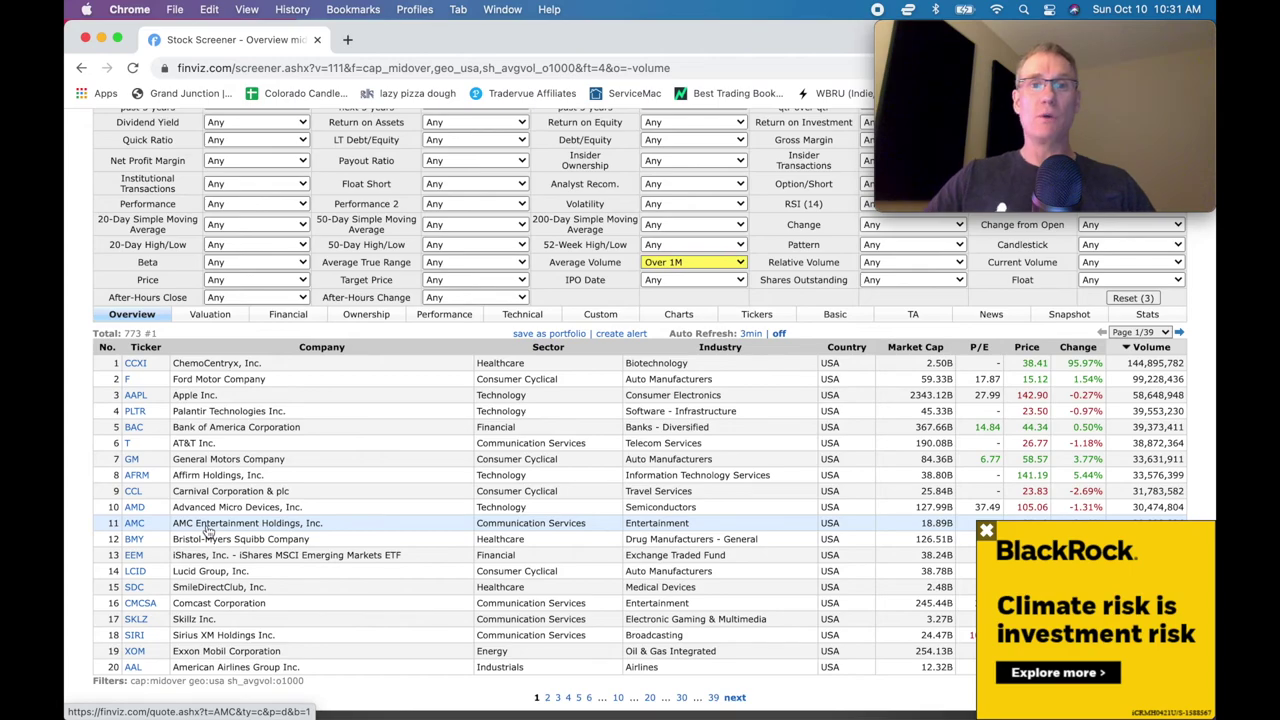
pyautogui.hotkey('ctrl', 'Up')
# Step: Try a short TSLA Dec 17, 2021 720 put, then delete the leg and collapse Dec 17
pyautogui.click(771, 288)
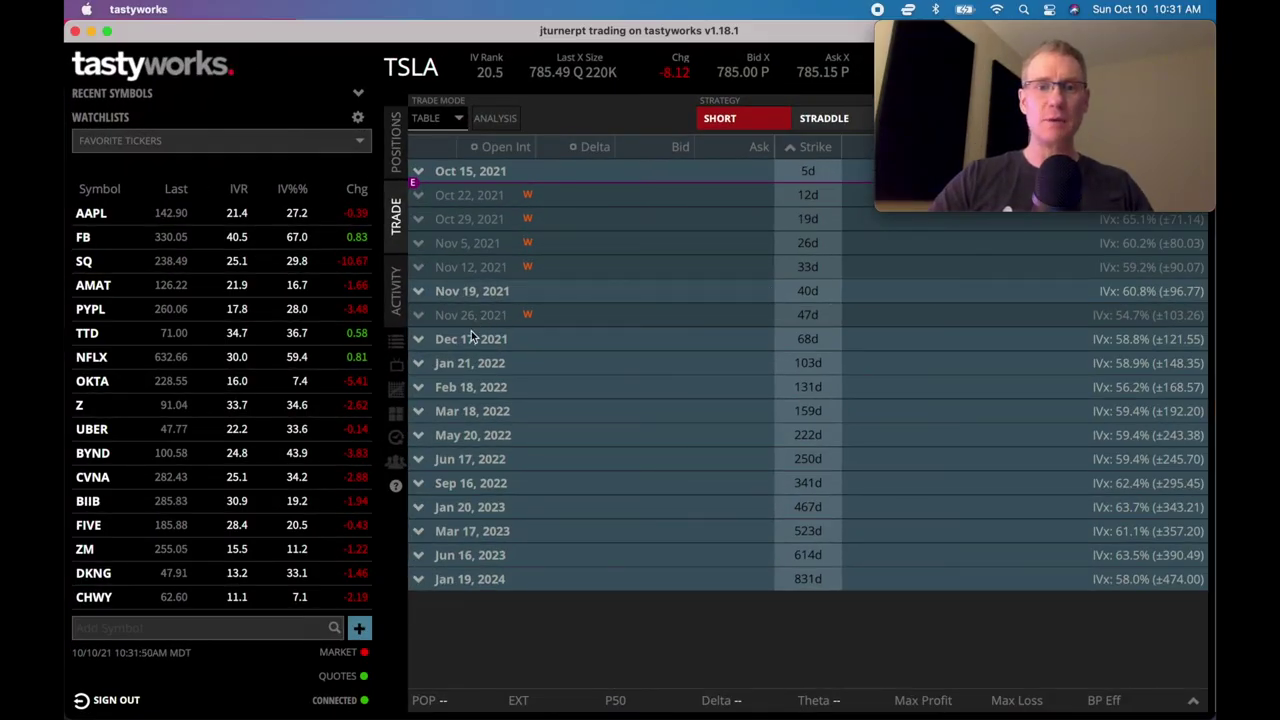
pyautogui.click(427, 339)
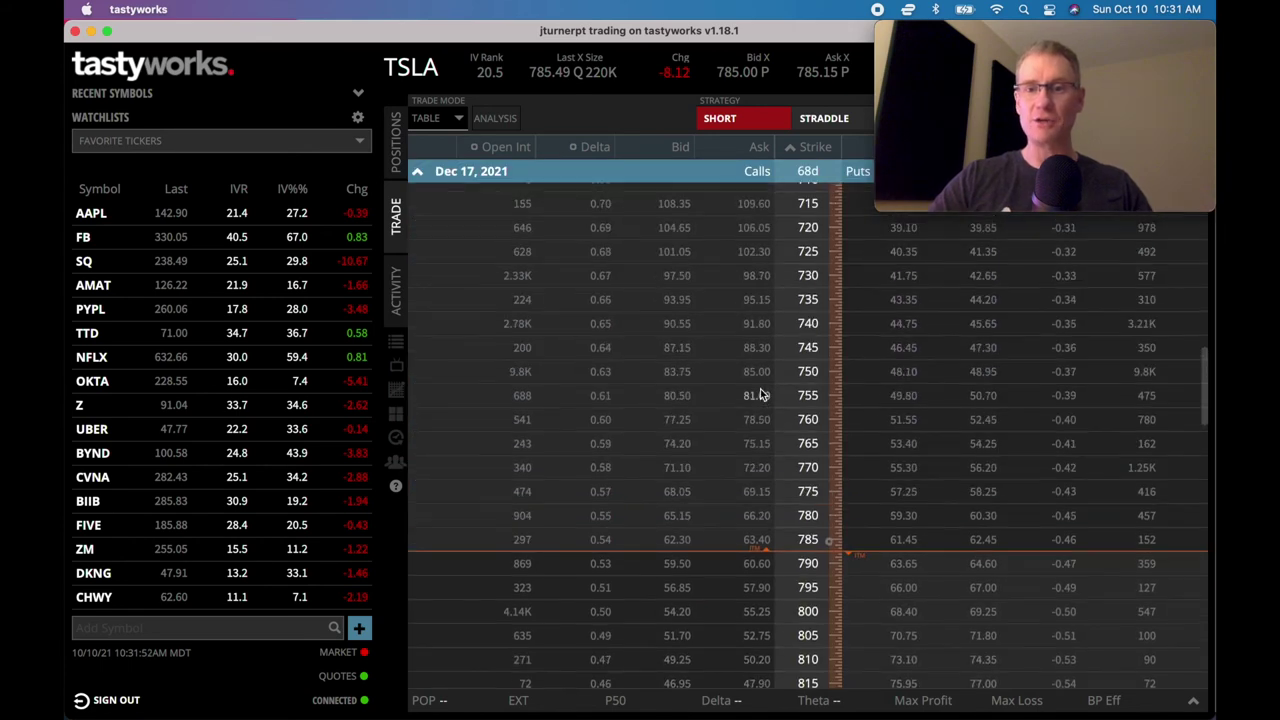
pyautogui.click(903, 287)
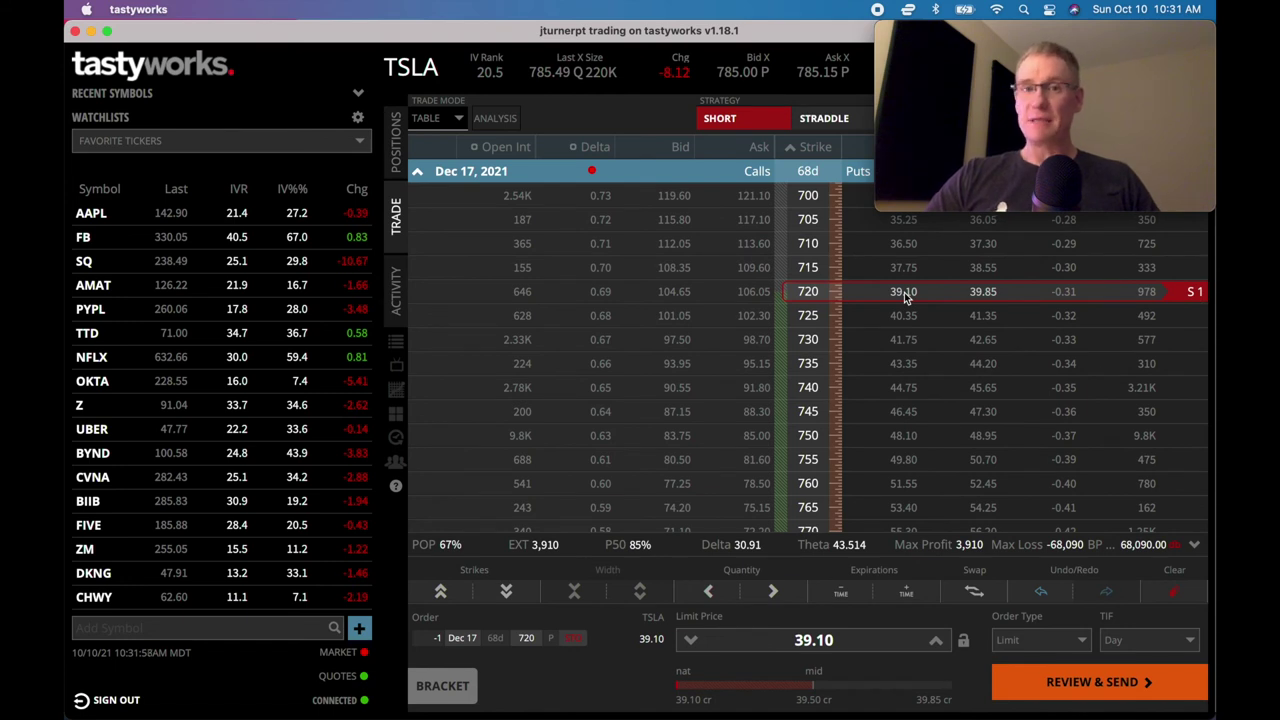
pyautogui.moveTo(1106, 36); pyautogui.dragTo(297, 539)
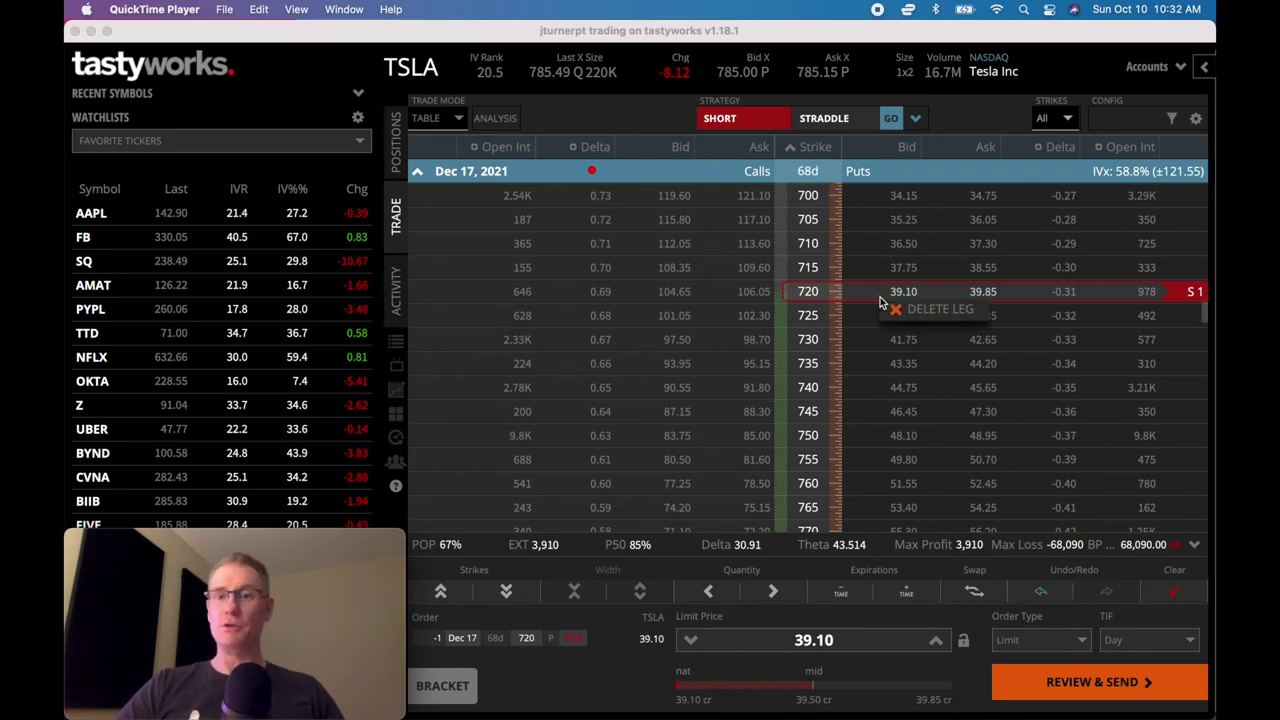
pyautogui.click(908, 310)
pyautogui.click(420, 171)
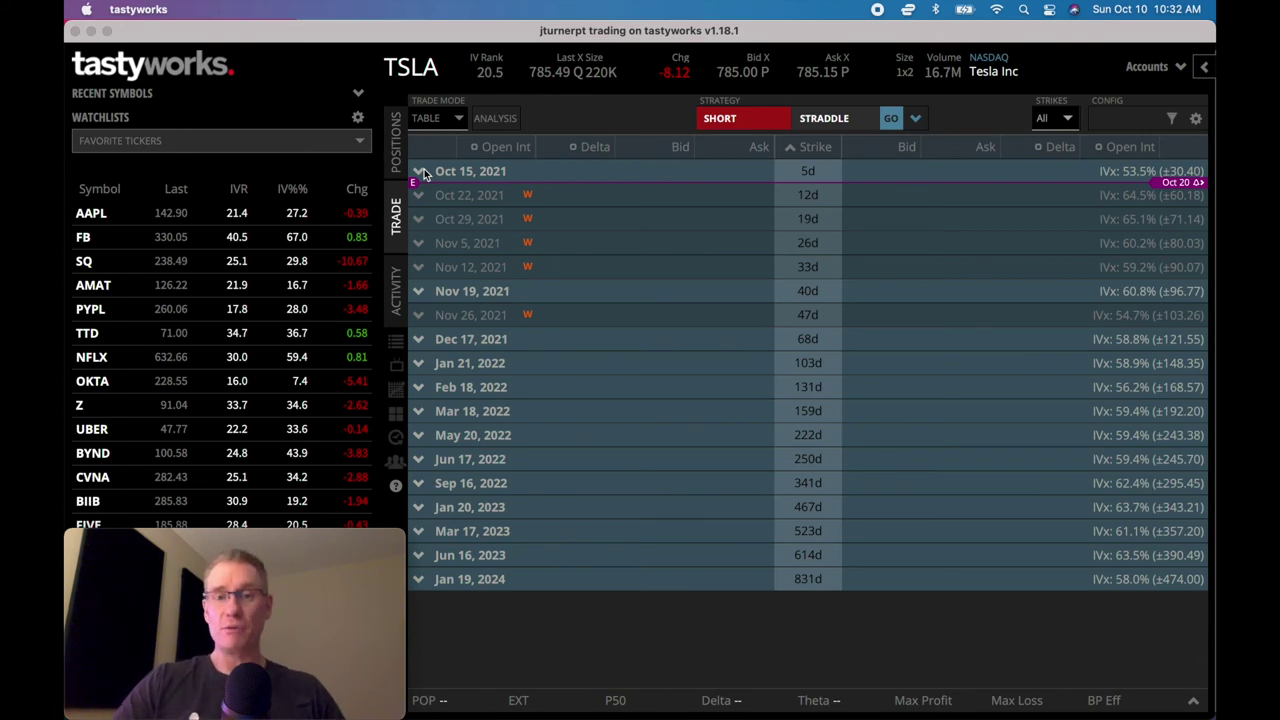
# Step: Review the Sep 16, 2022 chain, then switch to TSLA's price chart
pyautogui.click(430, 483)
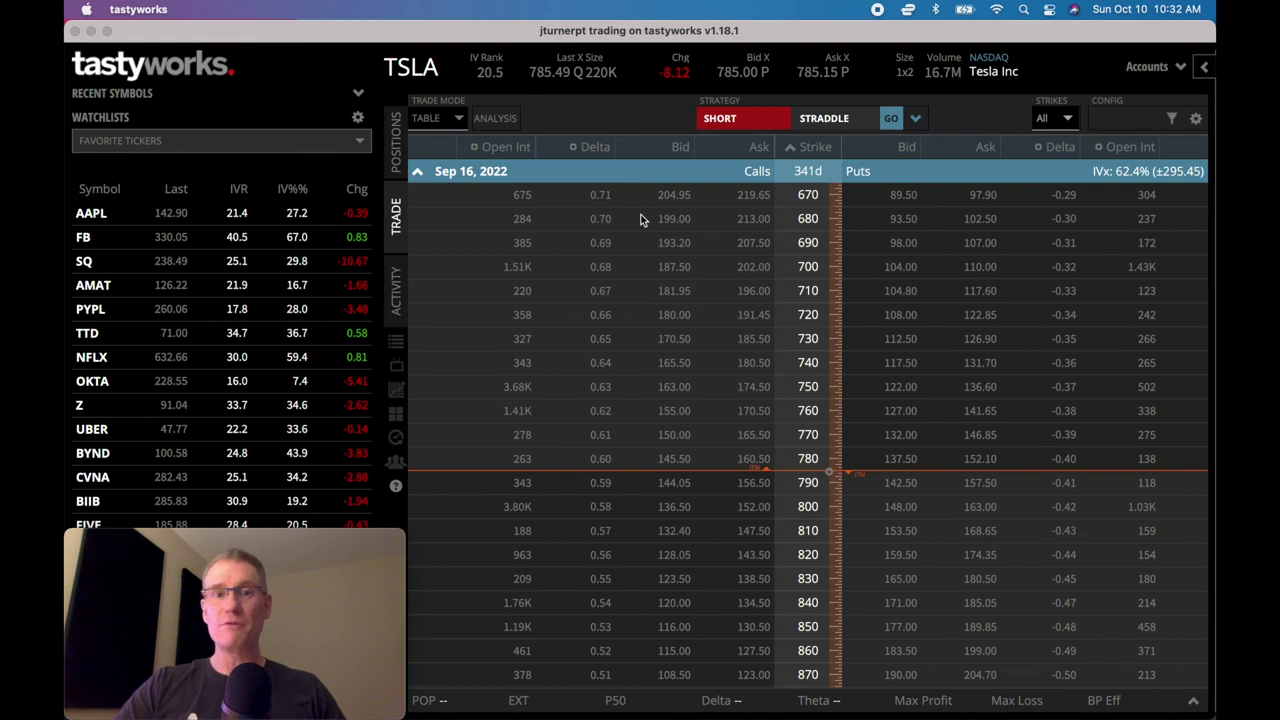
pyautogui.click(416, 173)
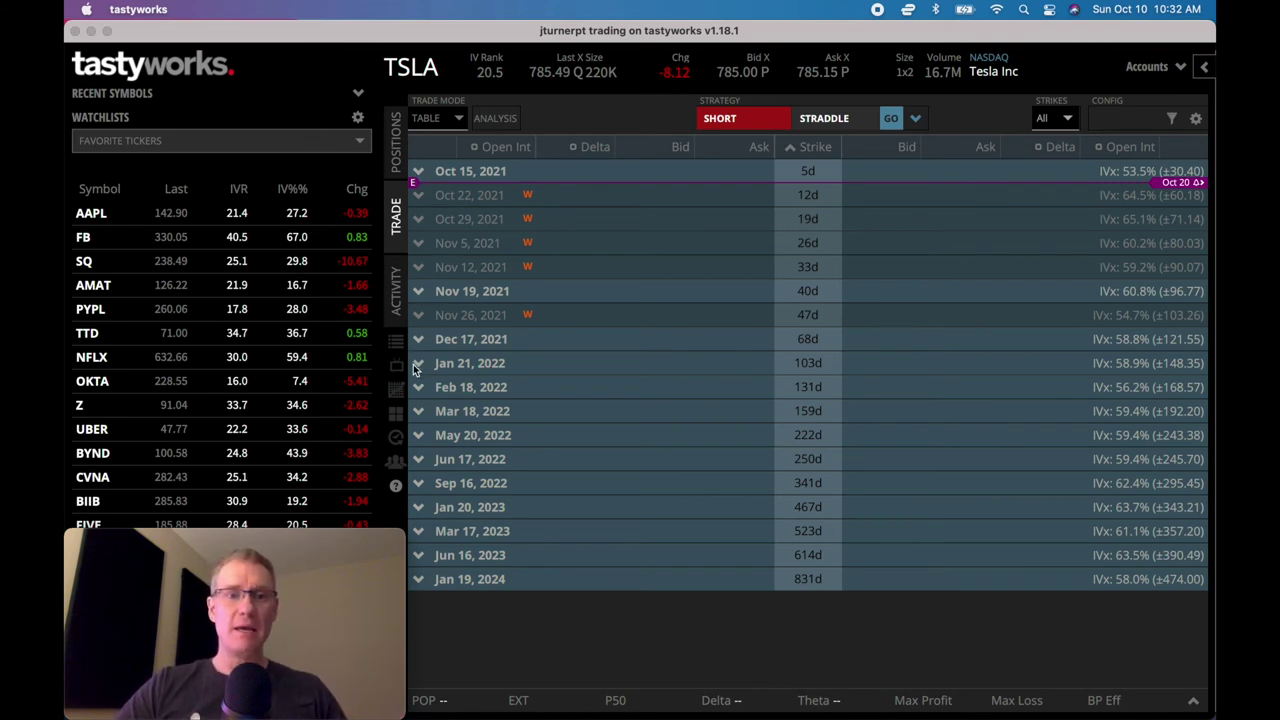
pyautogui.click(397, 389)
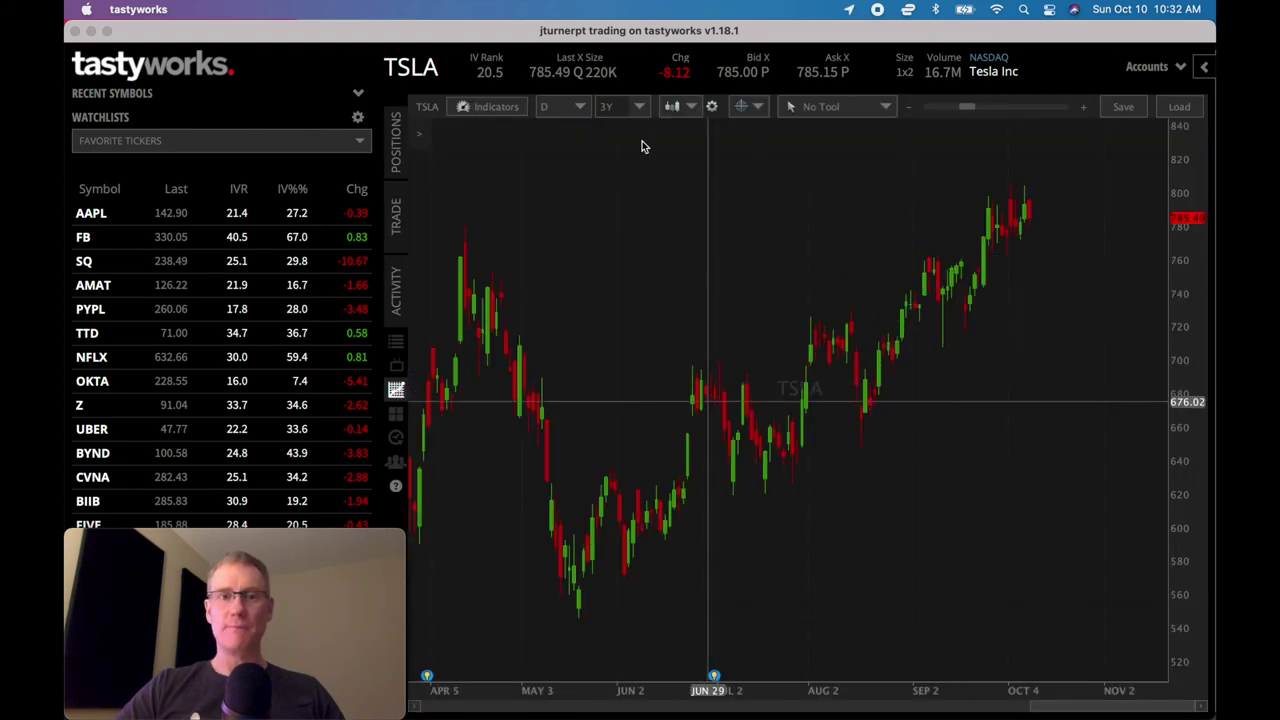
# Step: Add the Volume (Subgraph) indicator to the TSLA chart and enlarge the price pane
pyautogui.click(509, 109)
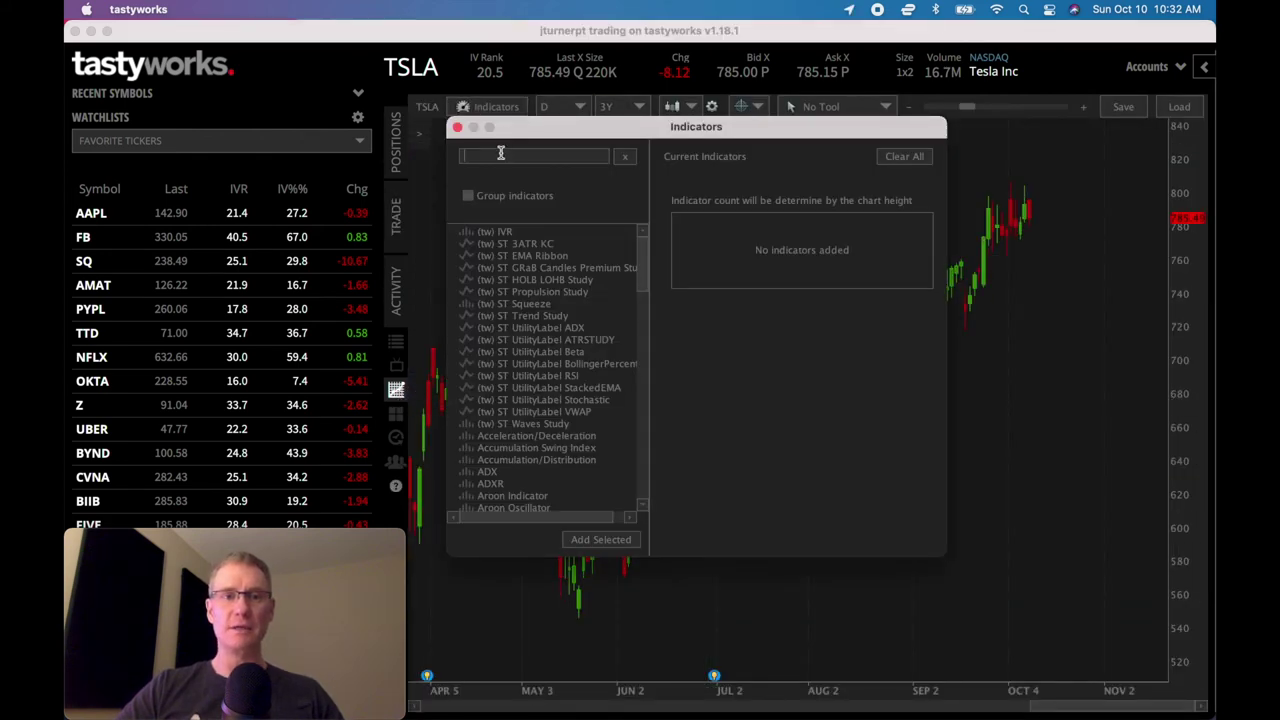
pyautogui.write('volume')
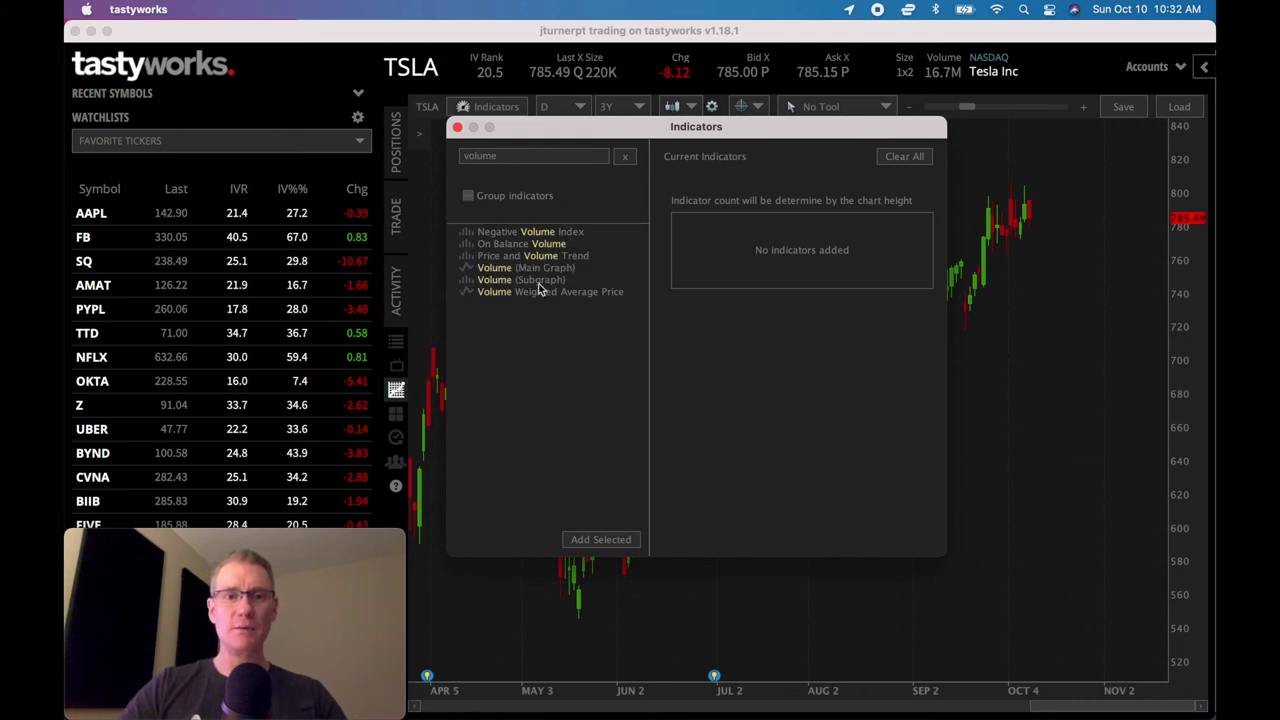
pyautogui.doubleClick(546, 281)
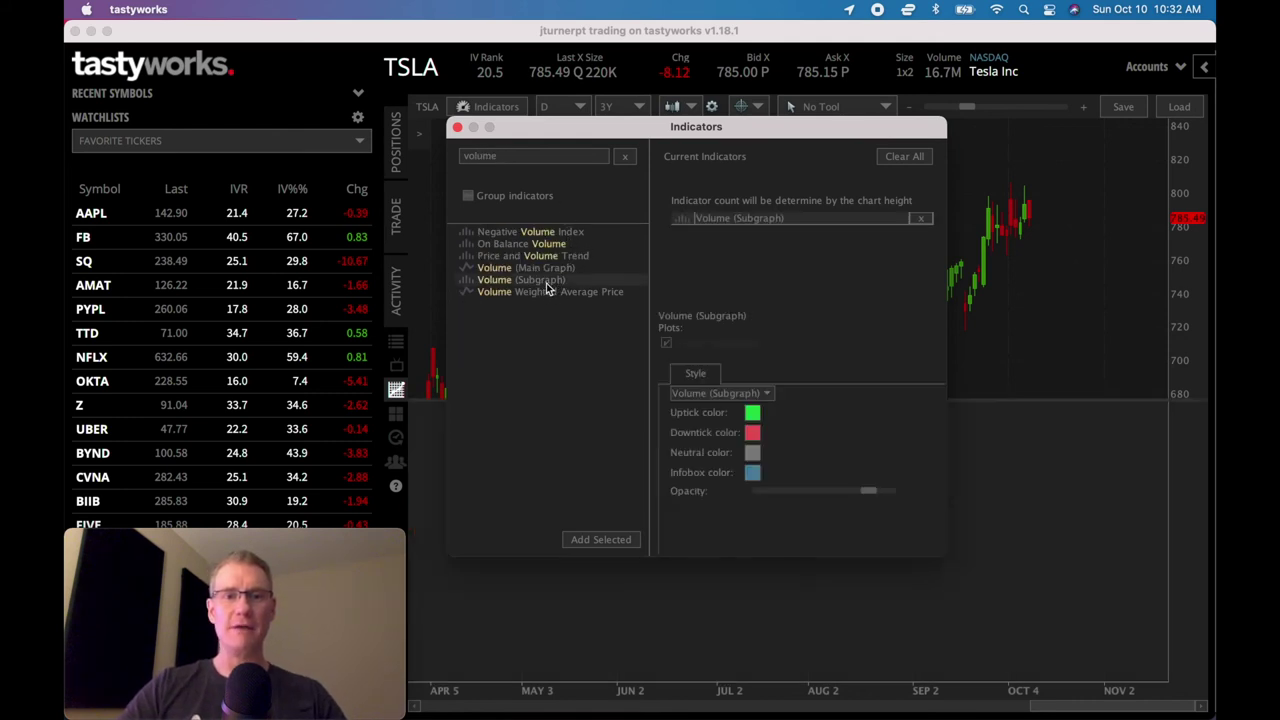
pyautogui.click(457, 127)
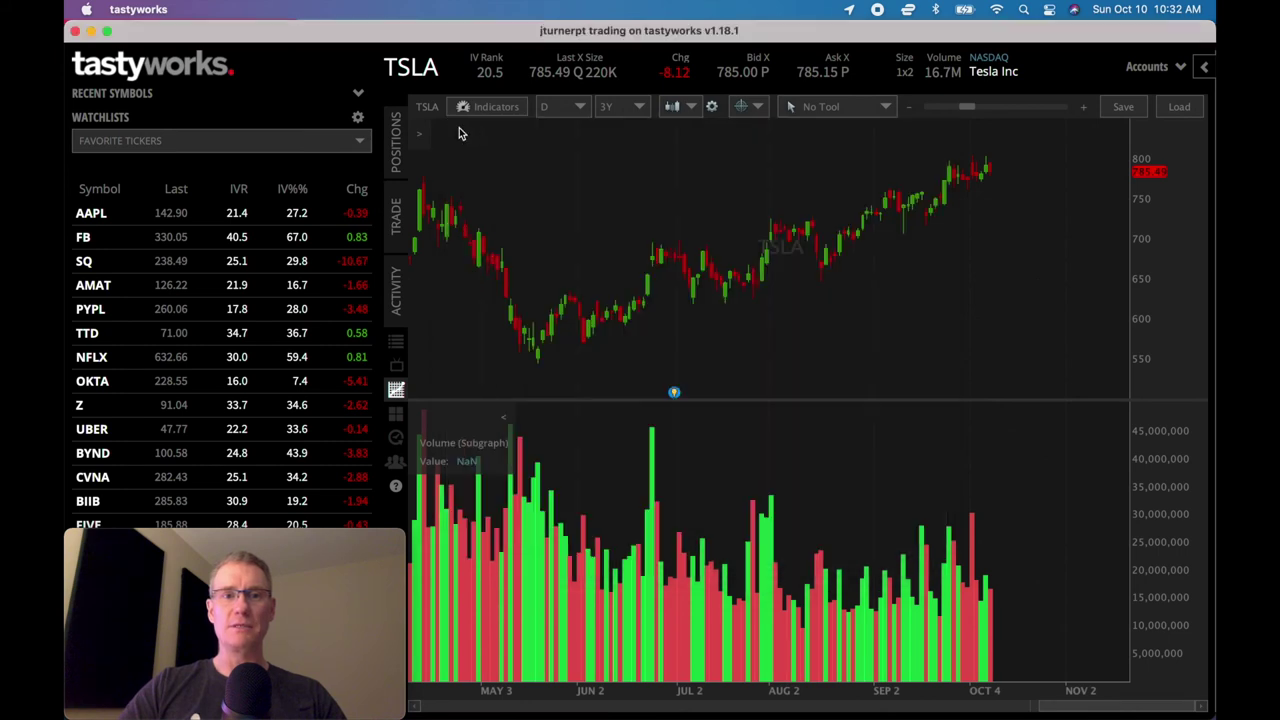
pyautogui.scroll(-3, 660, 287)
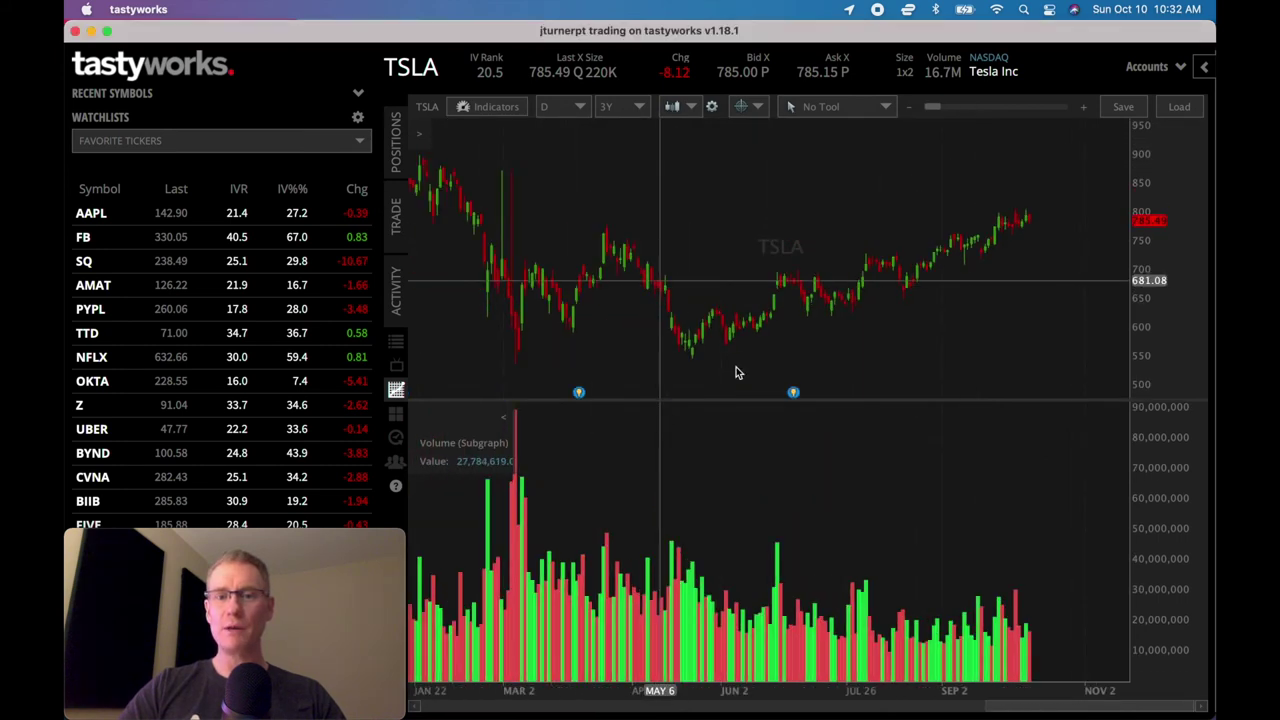
pyautogui.moveTo(763, 459); pyautogui.dragTo(763, 475)
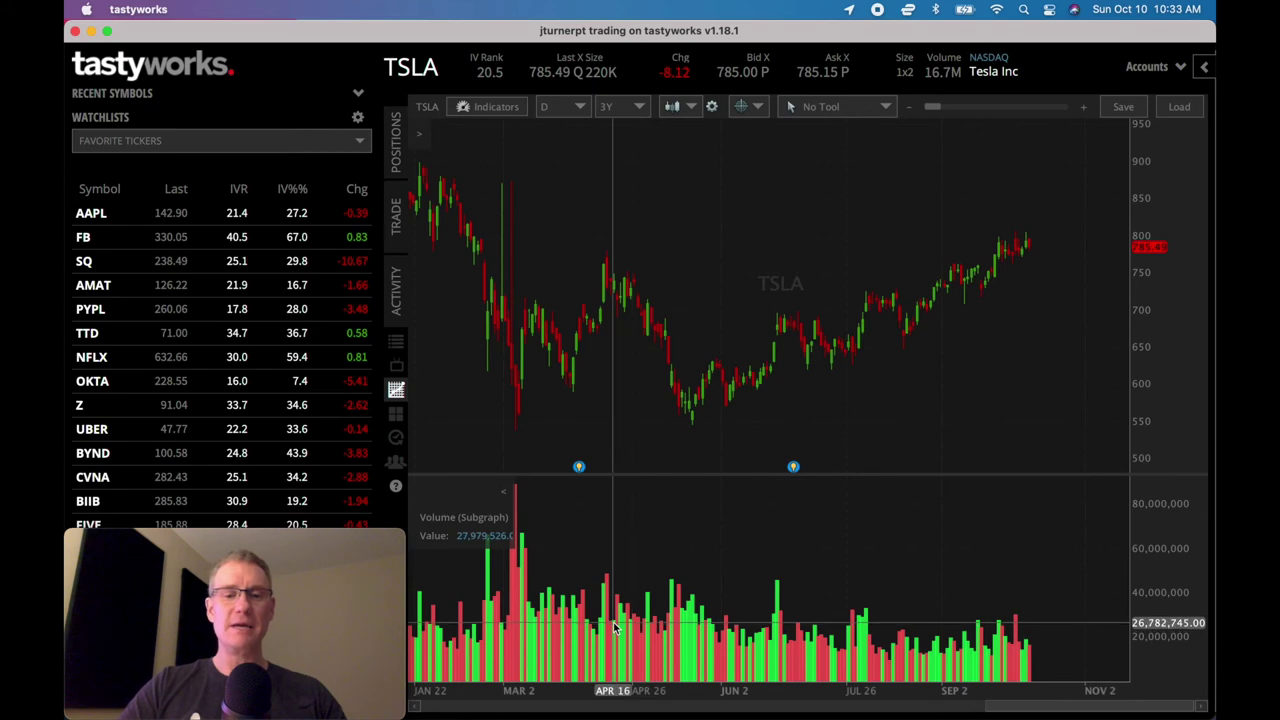
# Step: Scroll through TSLA's daily chart history, then select the ticker symbol for replacement
pyautogui.hscroll(-10, 614, 627)
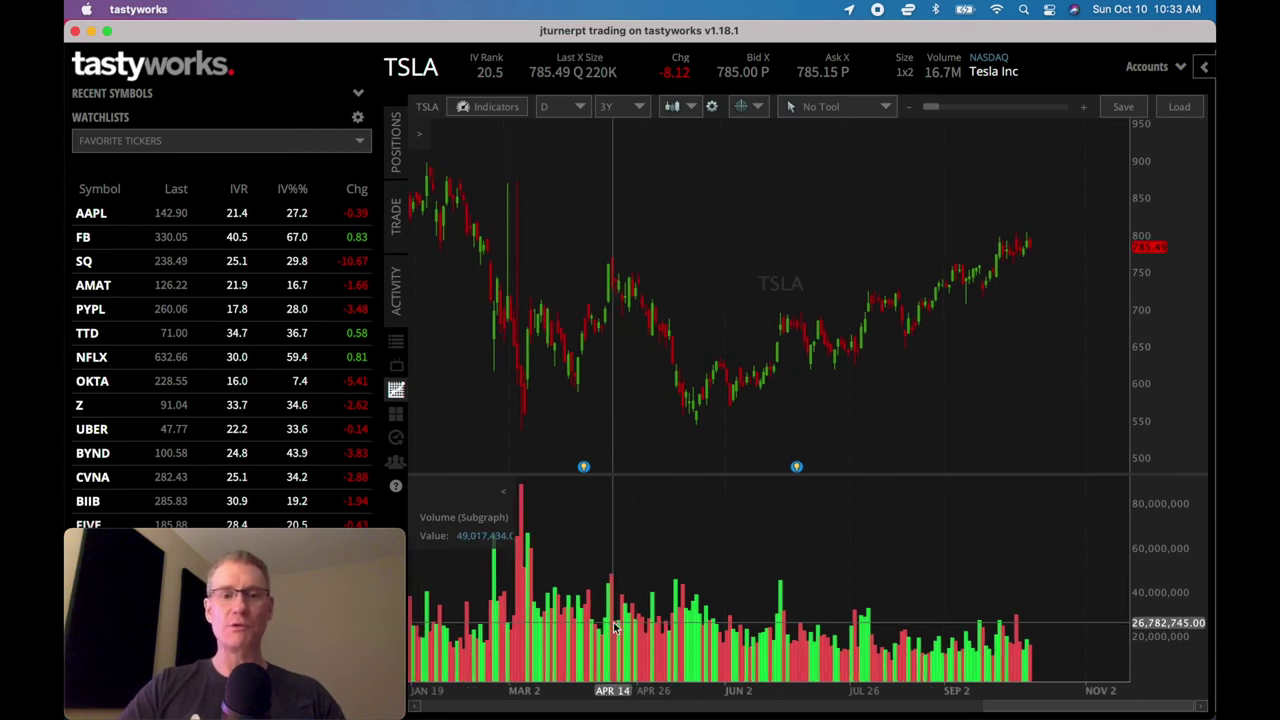
pyautogui.hscroll(5, 614, 627)
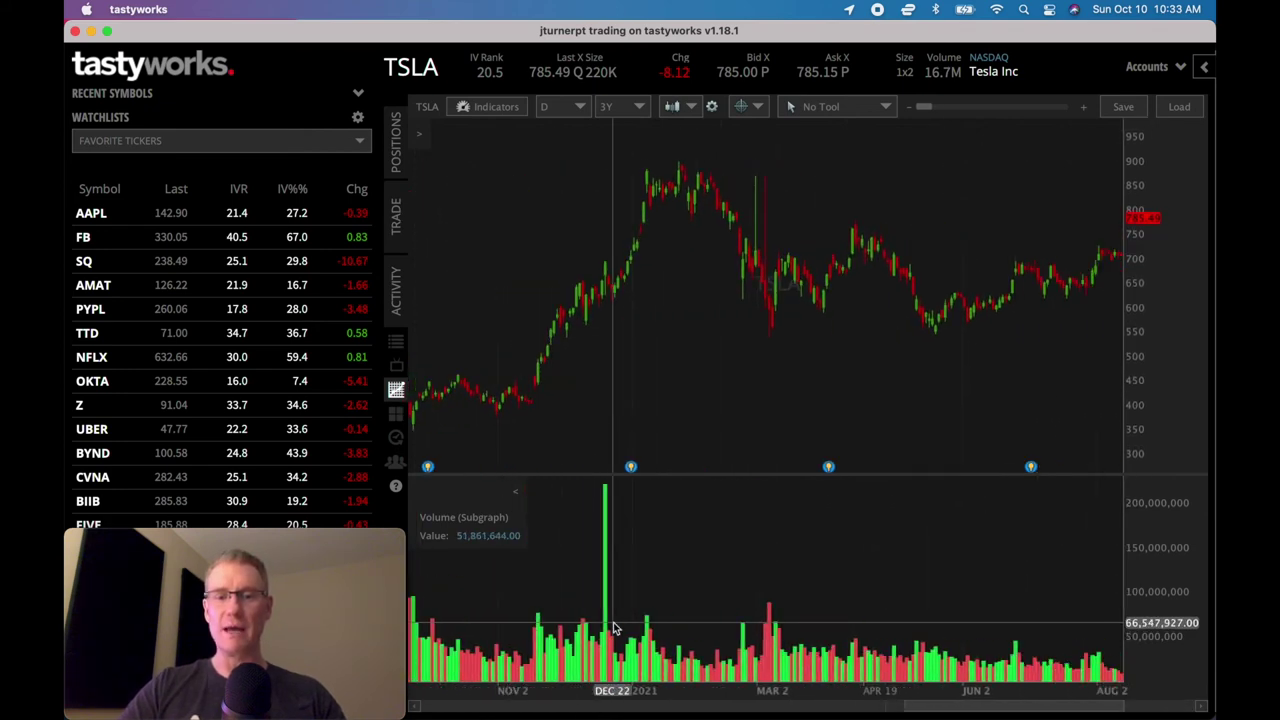
pyautogui.hscroll(-10, 614, 627)
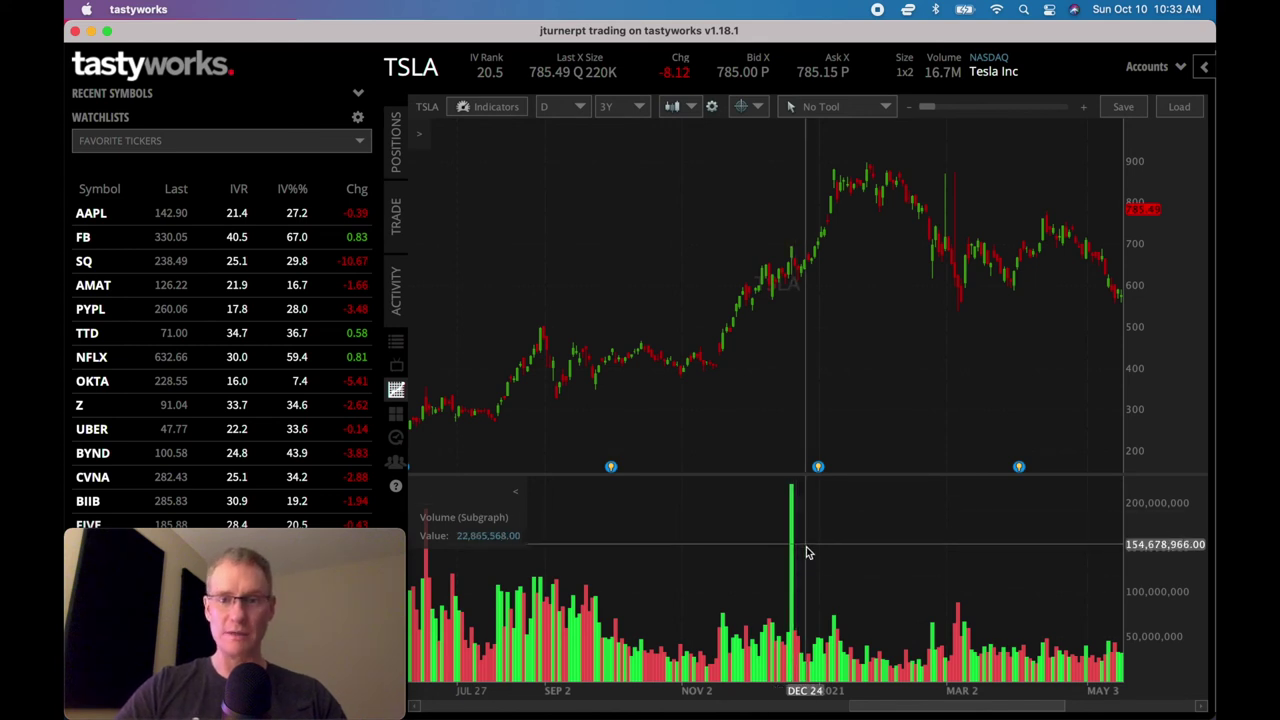
pyautogui.hscroll(5, 806, 546)
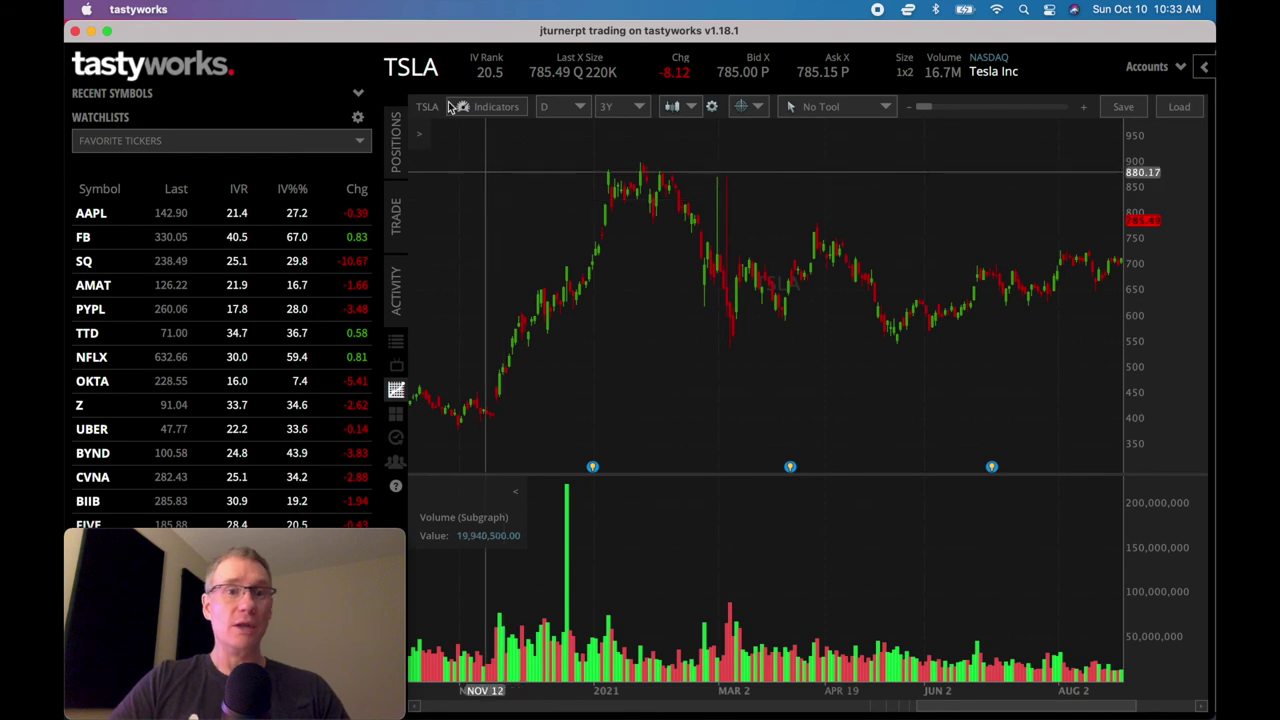
pyautogui.click(428, 67)
# Step: Load MicroVision (MVIS) into the chart and scroll back through its earlier dates
pyautogui.write('MVIS')
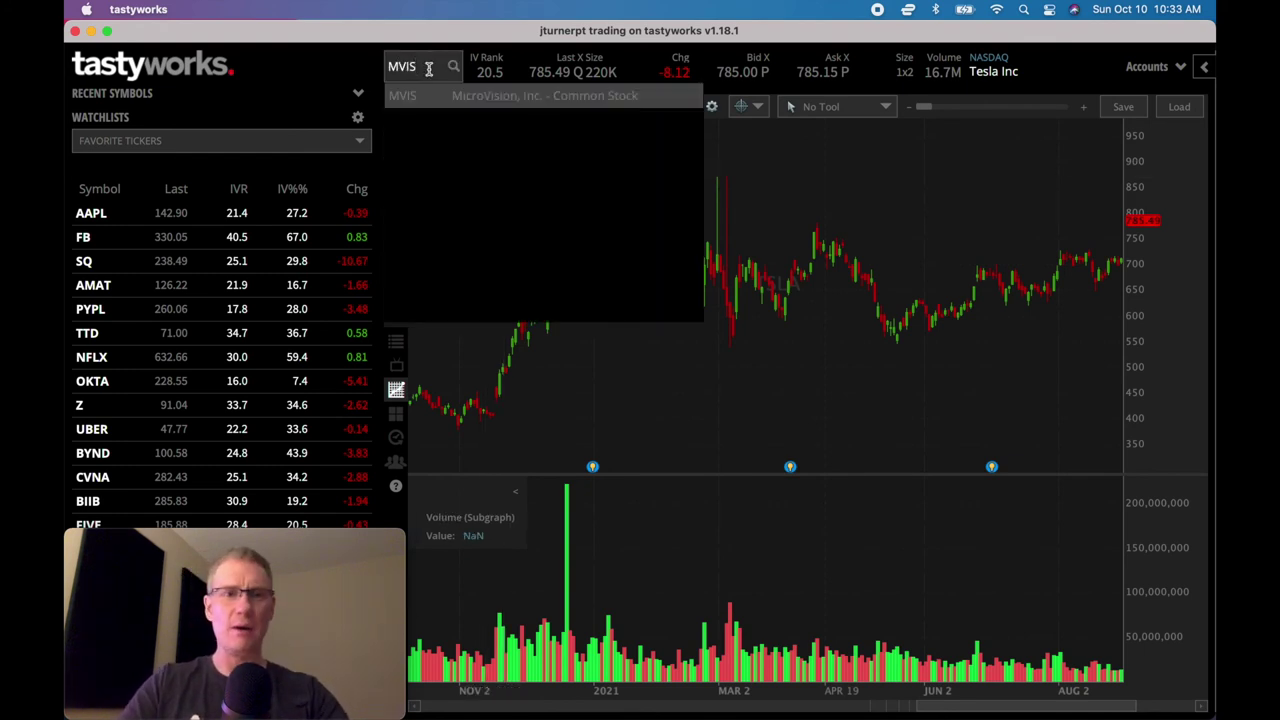
pyautogui.press('Return')
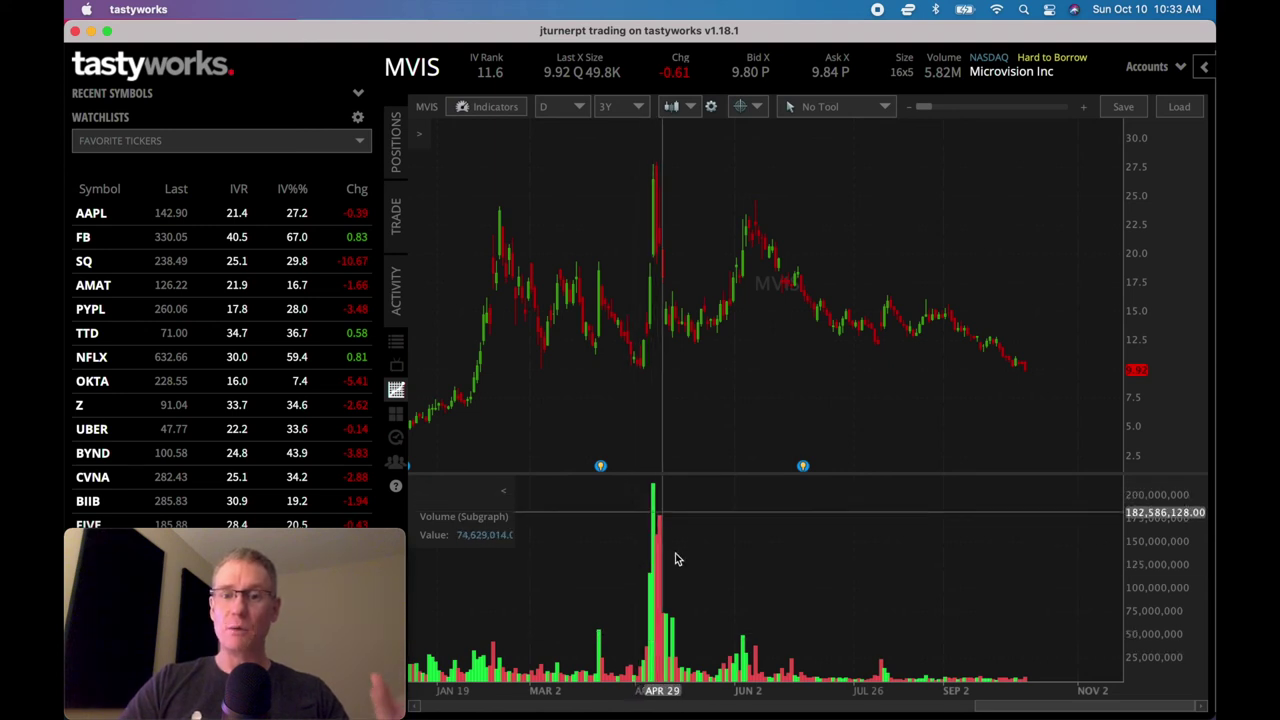
pyautogui.hscroll(-3, 675, 553)
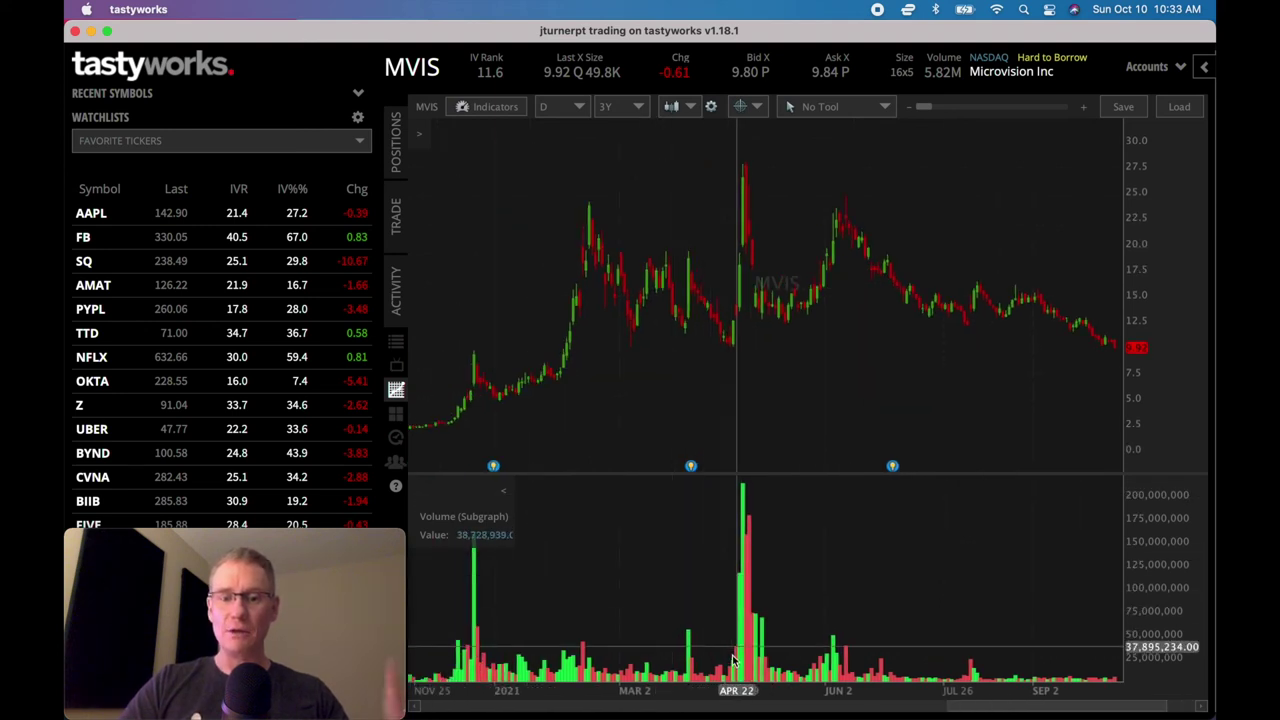
pyautogui.hscroll(-6, 750, 624)
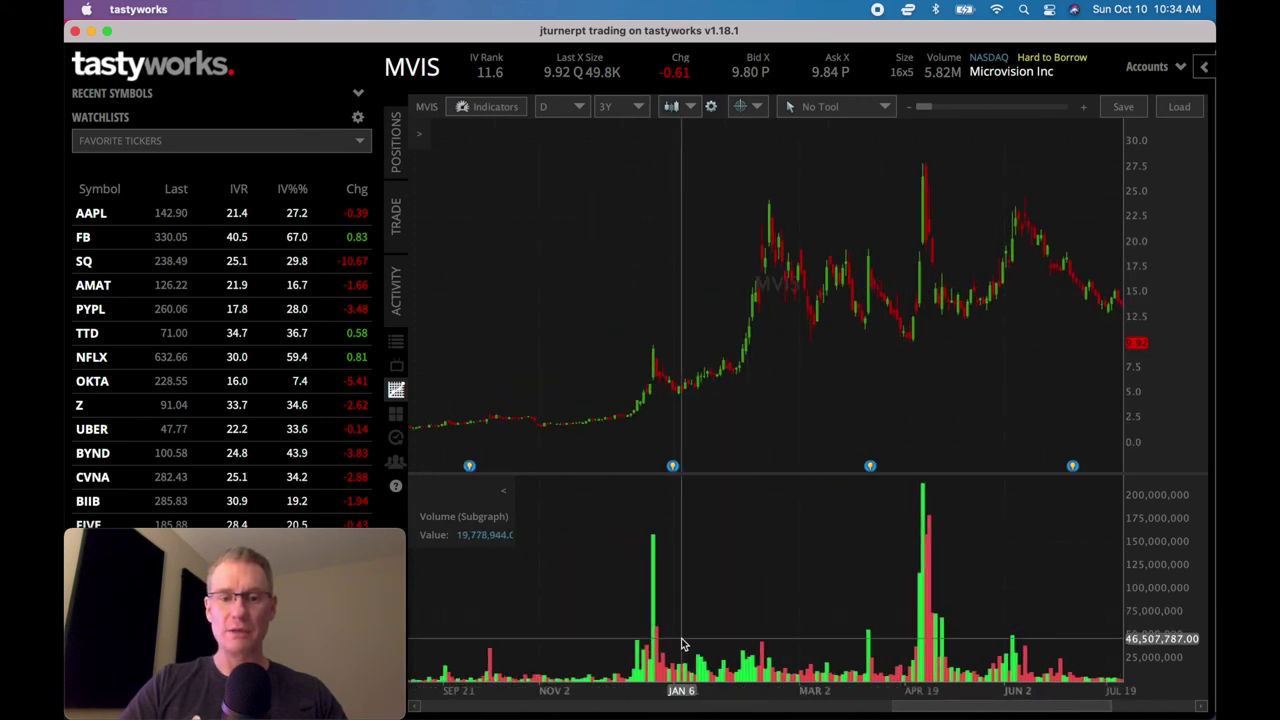
pyautogui.hscroll(-7, 682, 644)
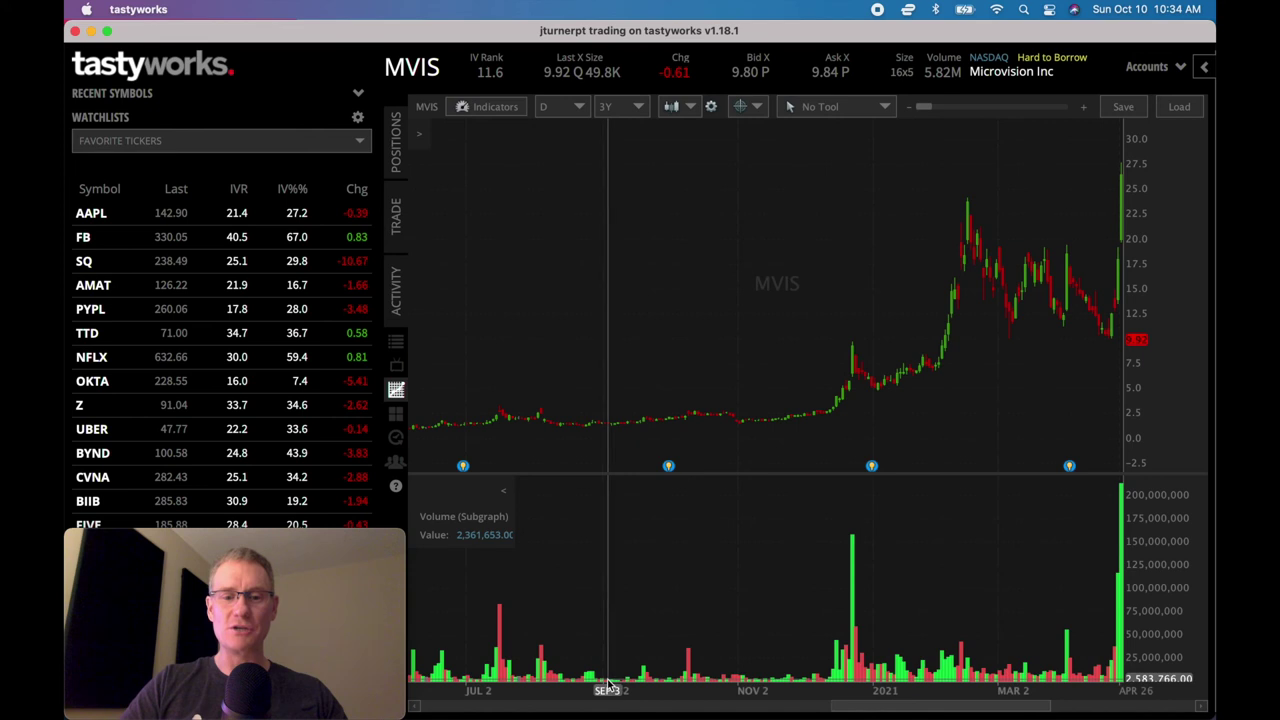
pyautogui.hscroll(-5, 612, 686)
# Step: Scroll the MVIS chart through its 2021 prices, from the spike near 28 to around 10
pyautogui.hscroll(-5, 613, 682)
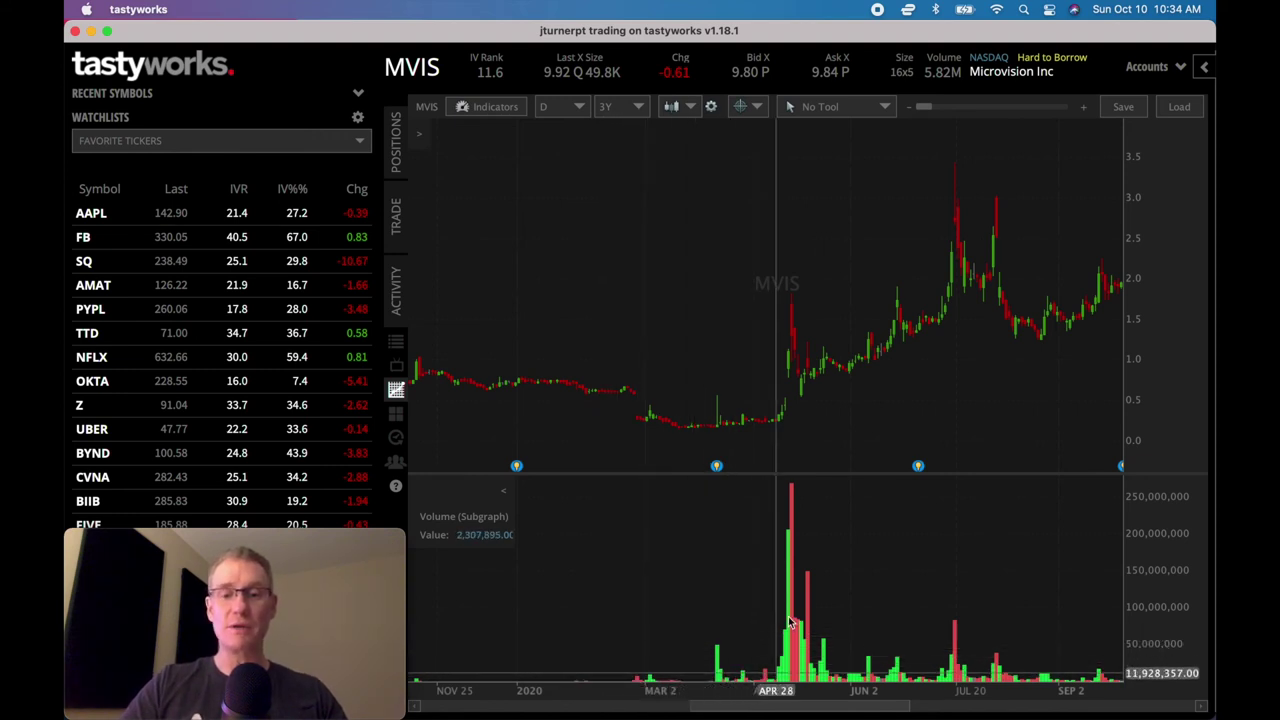
pyautogui.hscroll(10, 789, 618)
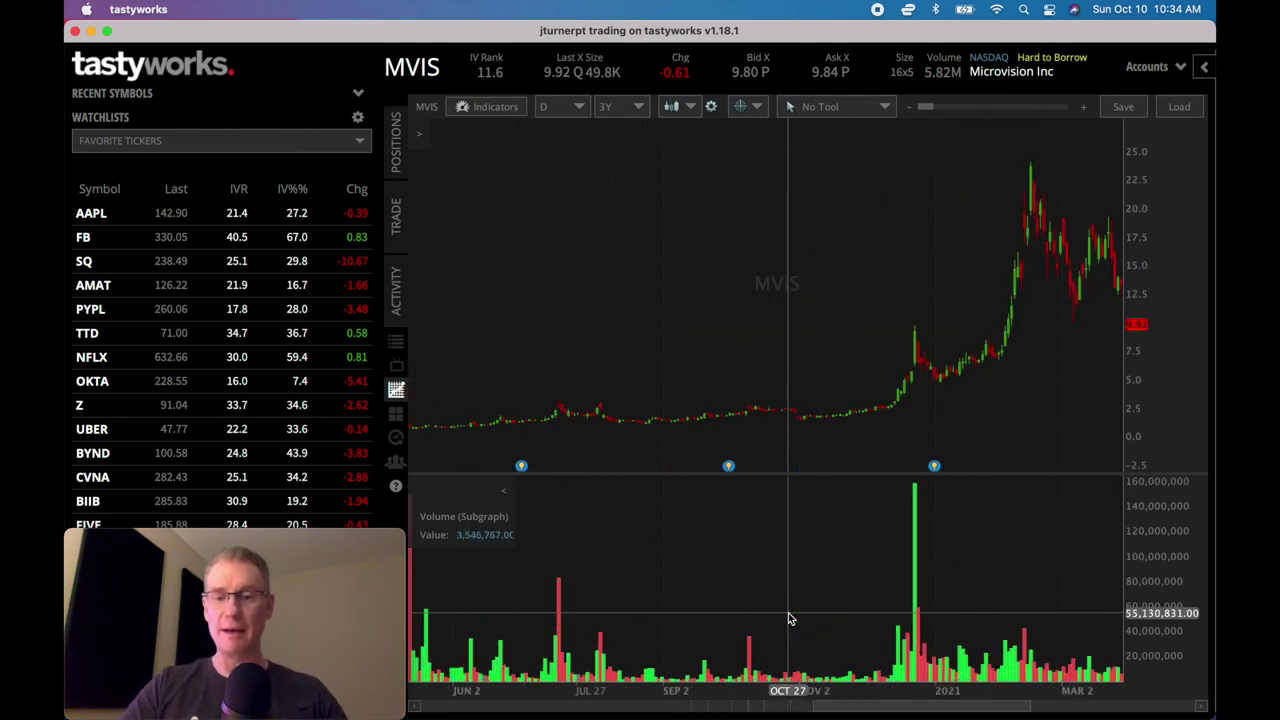
pyautogui.hscroll(8, 788, 618)
pyautogui.hscroll(10, 788, 618)
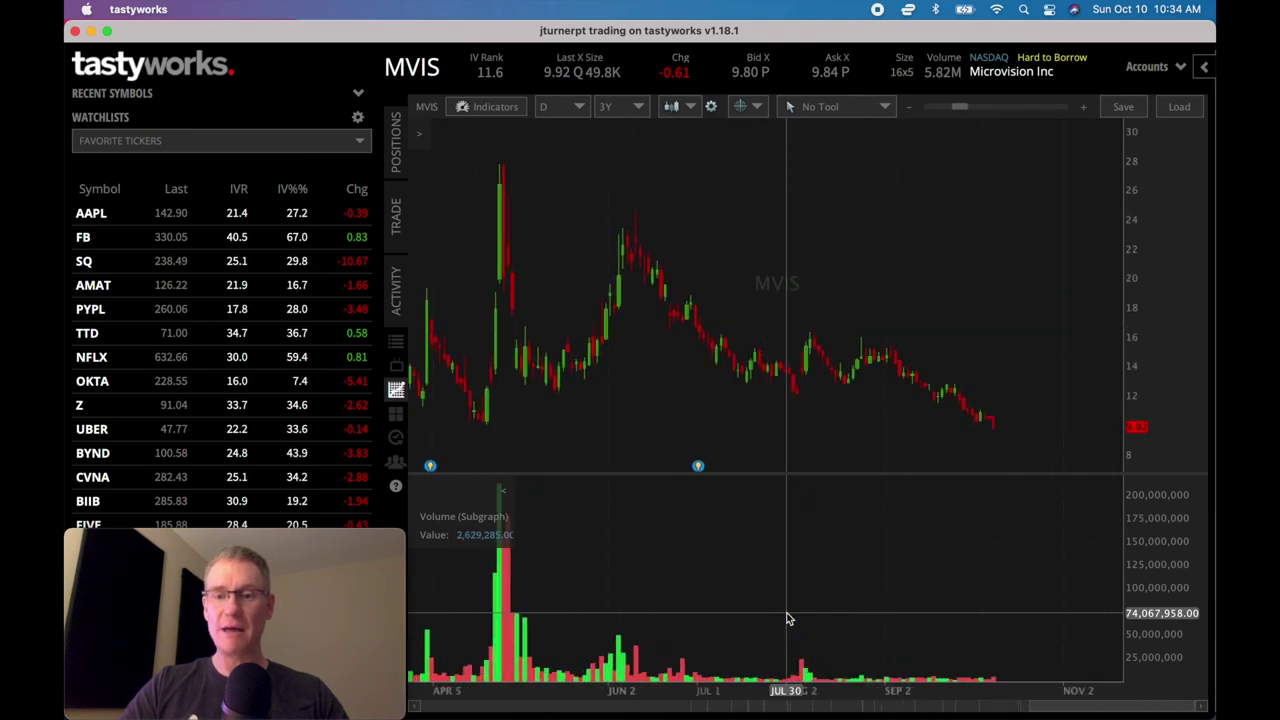